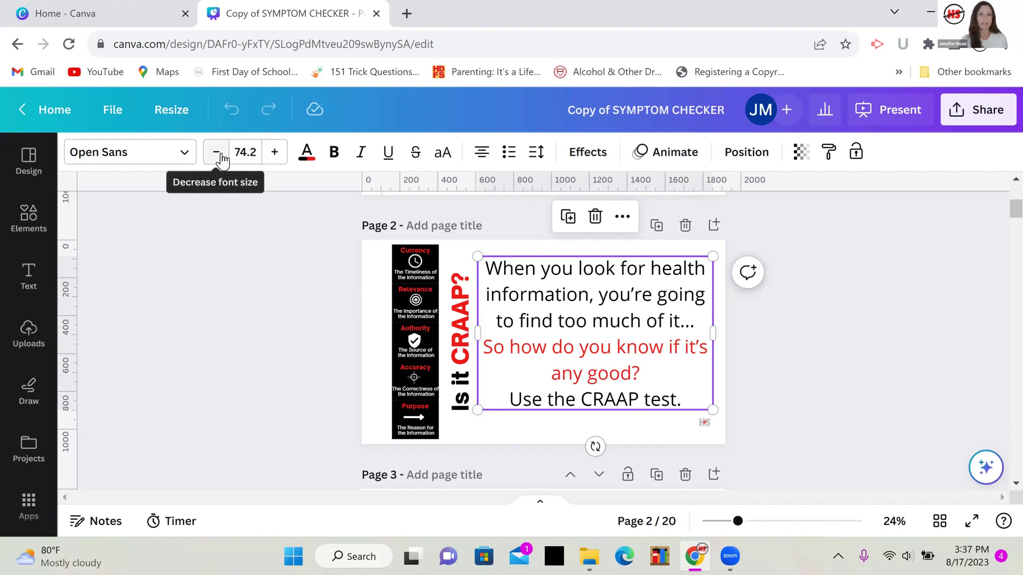
- Show the text colour choices and select the red sentence "So how do you know if it's any good?" on page 2
left_click(307, 153)
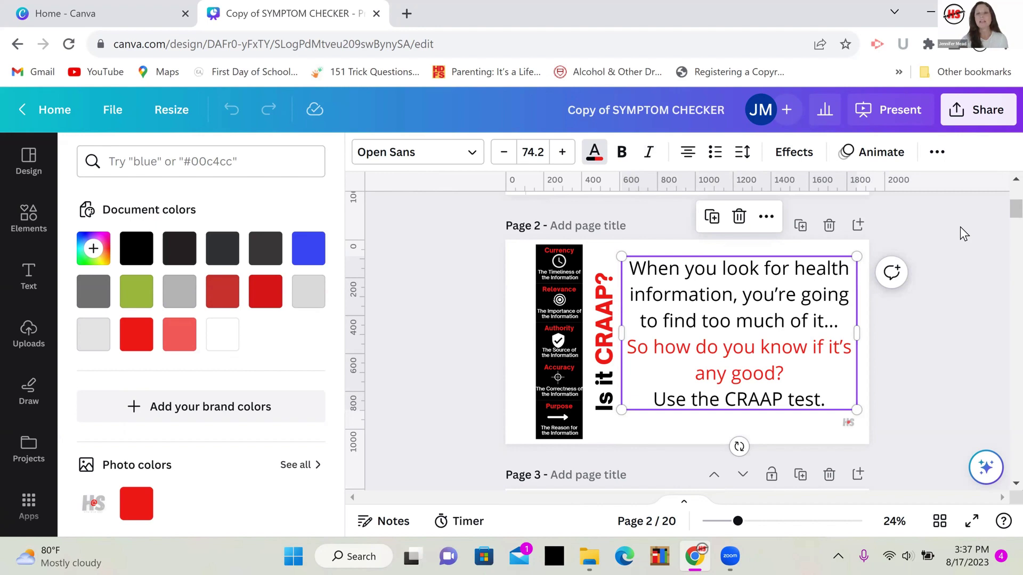
left_click(753, 268)
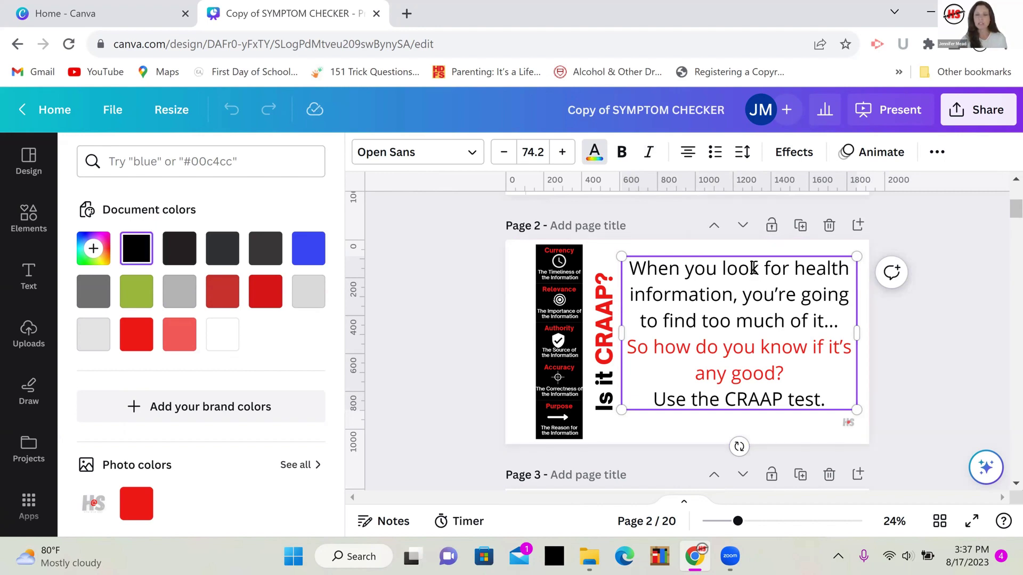
left_click_drag(628, 347, 786, 372)
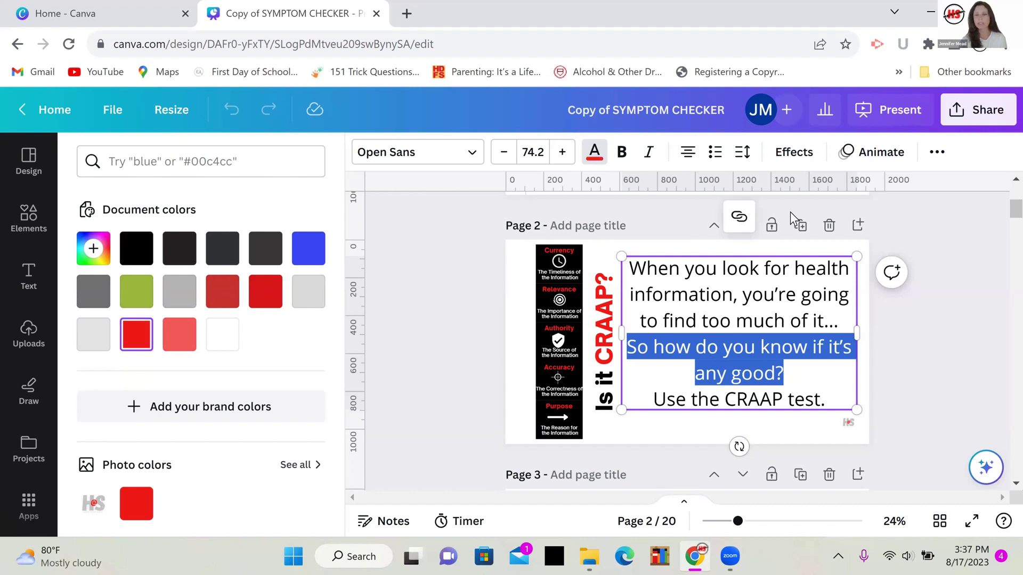
- Try the Lift and Shadow effects on the page 2 text and set its effect style back to None
left_click(793, 154)
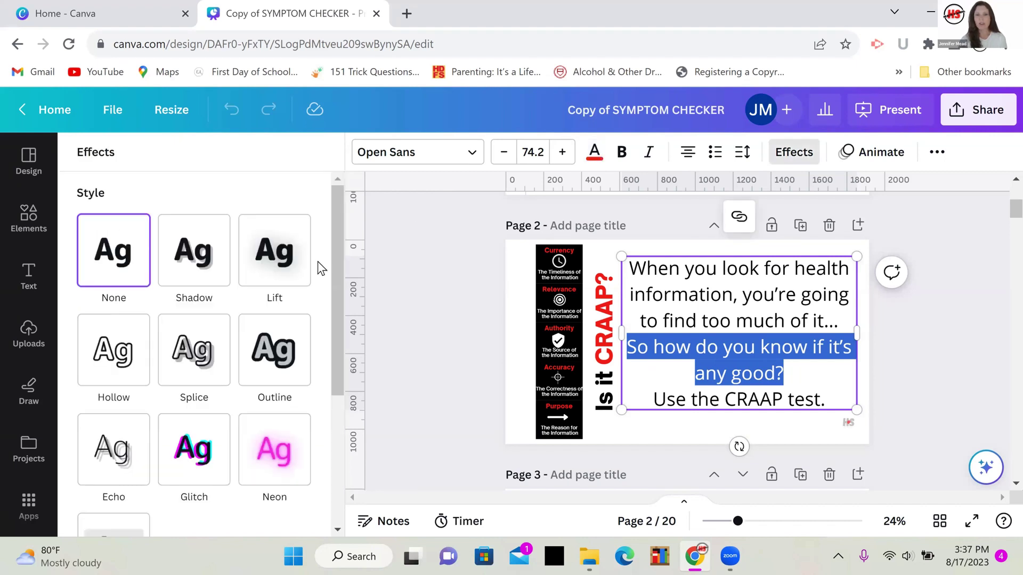
left_click(285, 265)
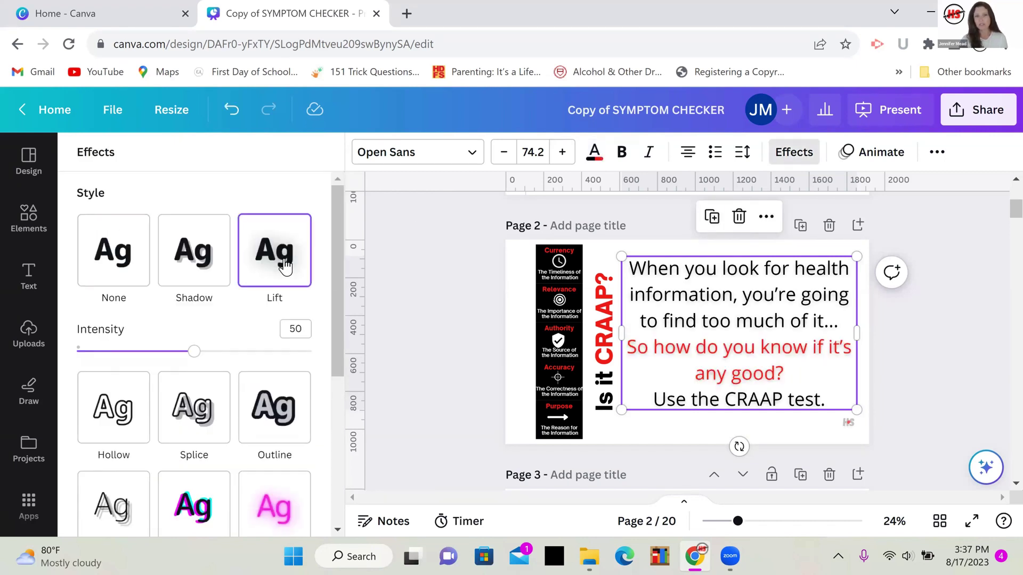
left_click(201, 259)
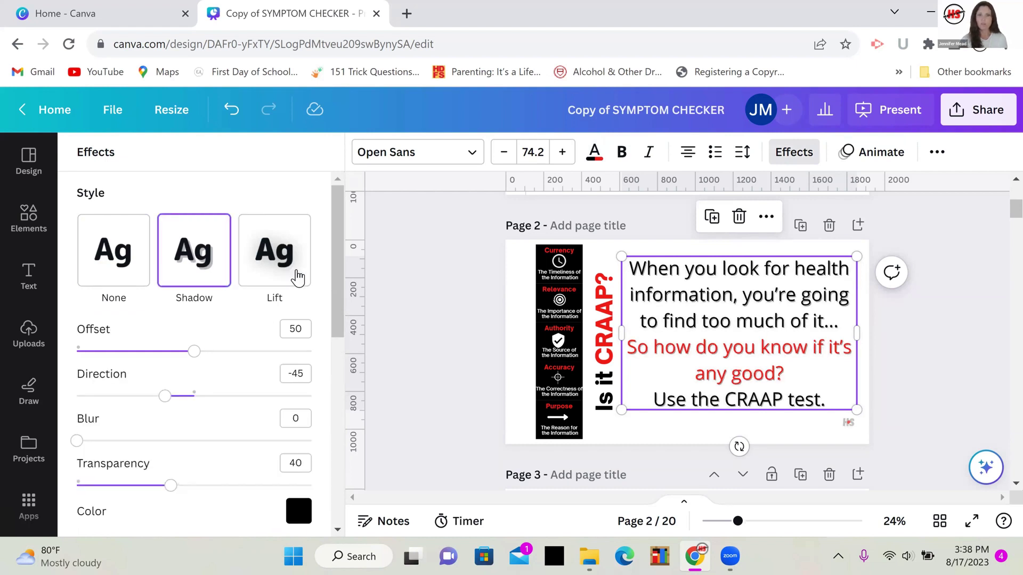
left_click(136, 272)
mouse_move(337, 289)
left_mouse_down()
mouse_move(331, 353)
mouse_move(328, 300)
left_mouse_up()
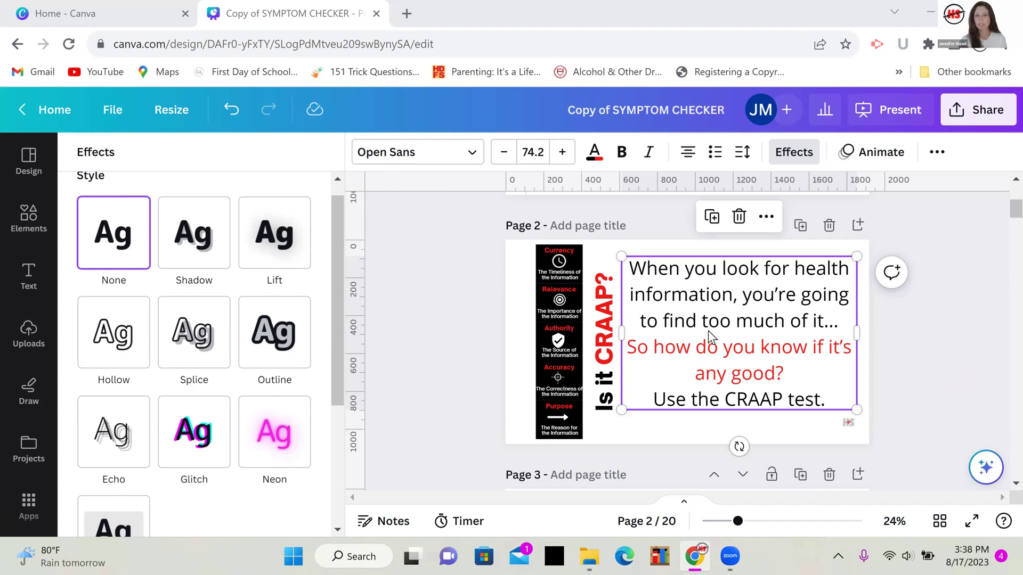
left_click(948, 347)
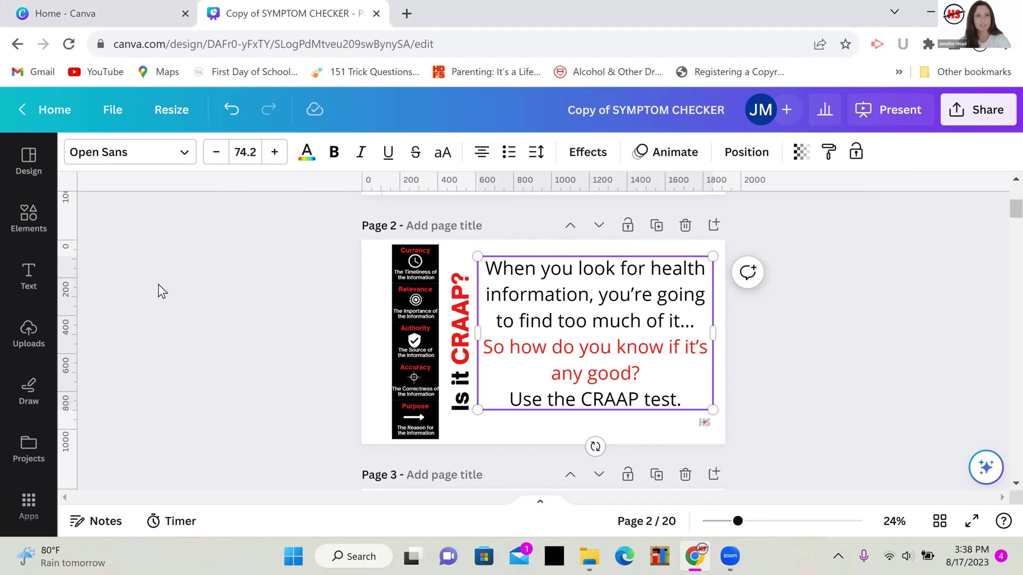
- Search the elements library for "laptop" and show all matching graphics
left_click(28, 223)
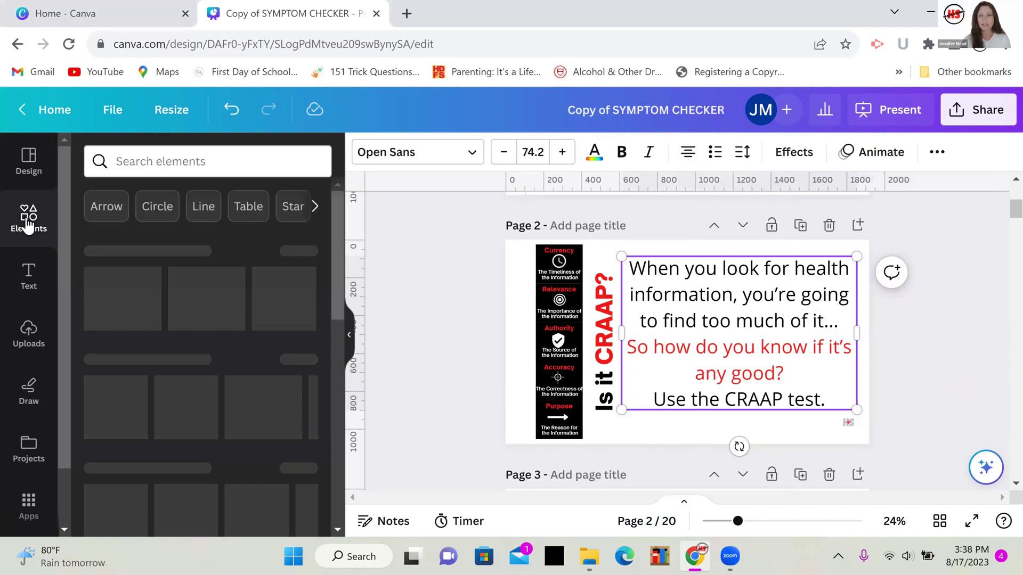
left_click(187, 166)
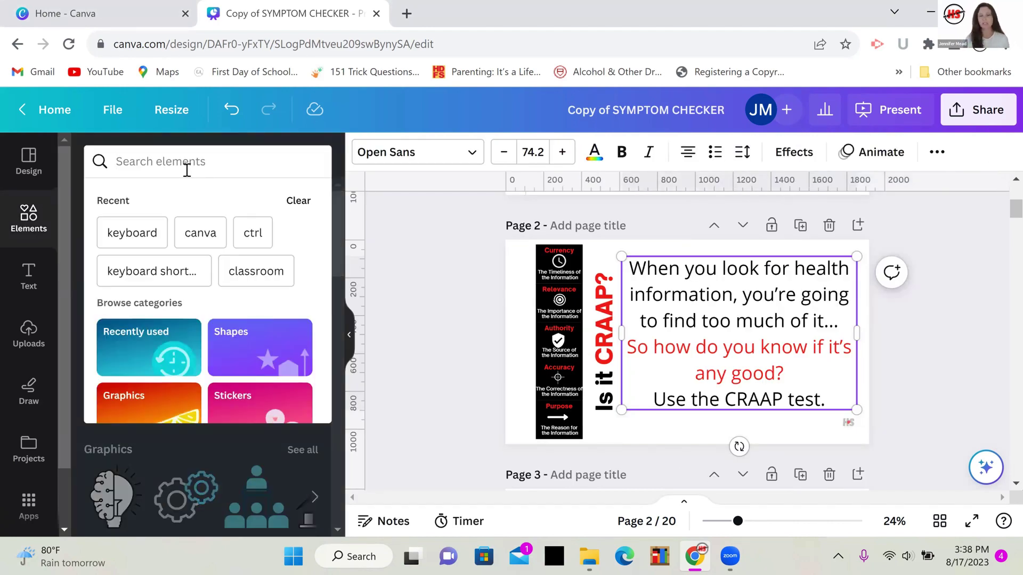
type("lapt")
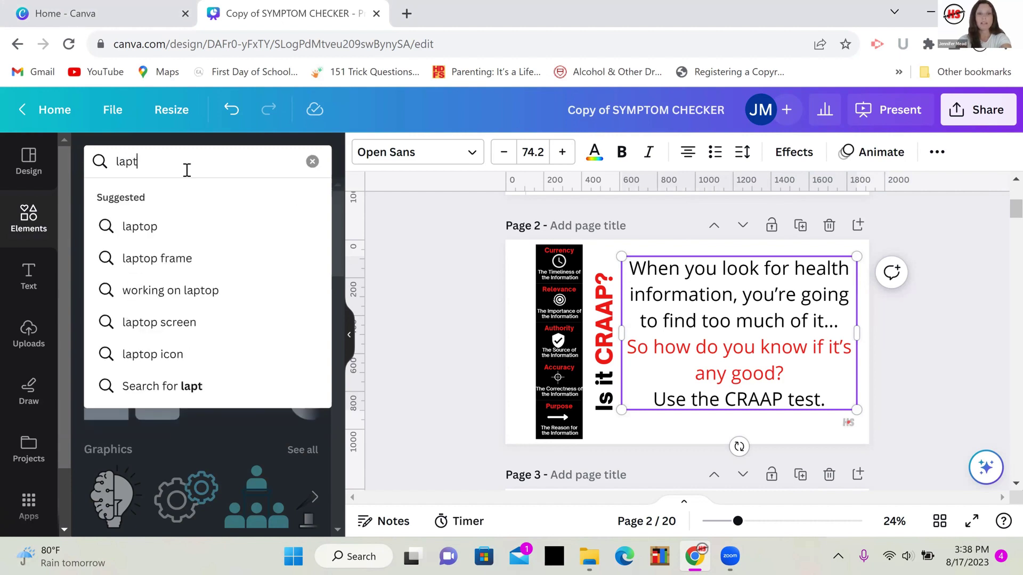
type("op")
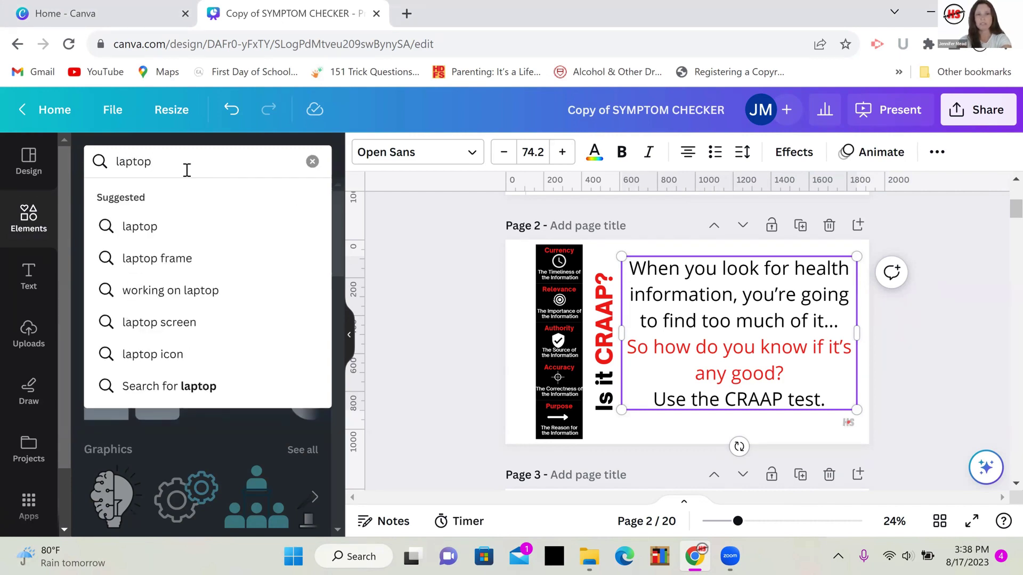
key("Return")
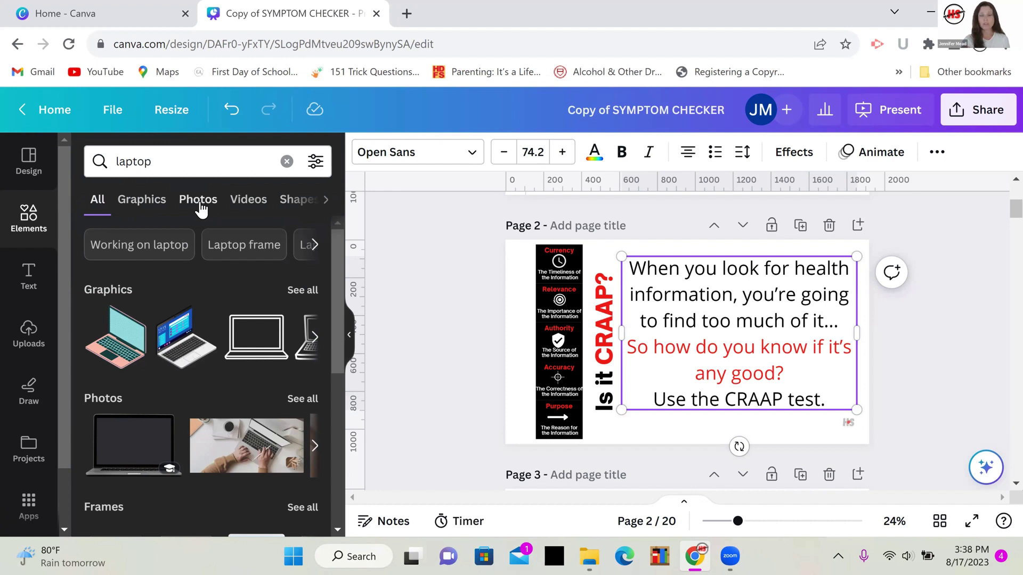
left_click(303, 291)
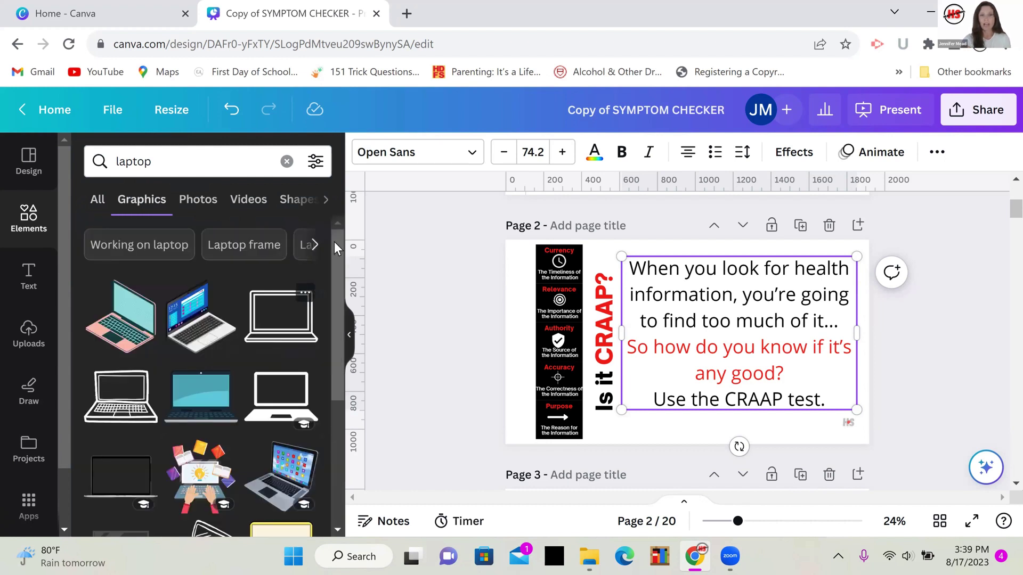
- Add the dark laptop graphic with a teal screen to page 2 and move it to the slide's lower-right corner
left_click_drag(342, 251, 341, 273)
left_click(199, 359)
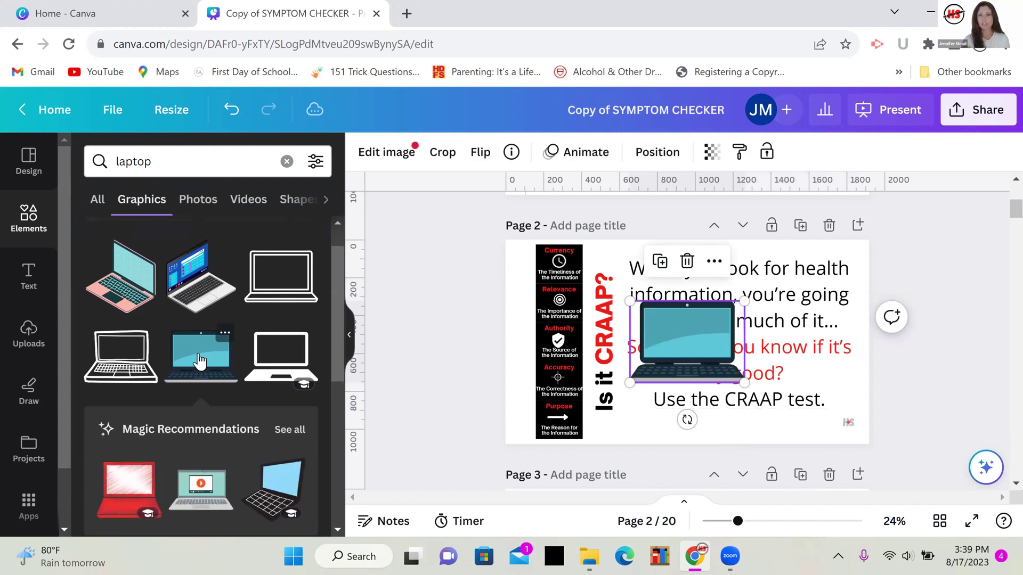
left_click_drag(712, 342, 835, 389)
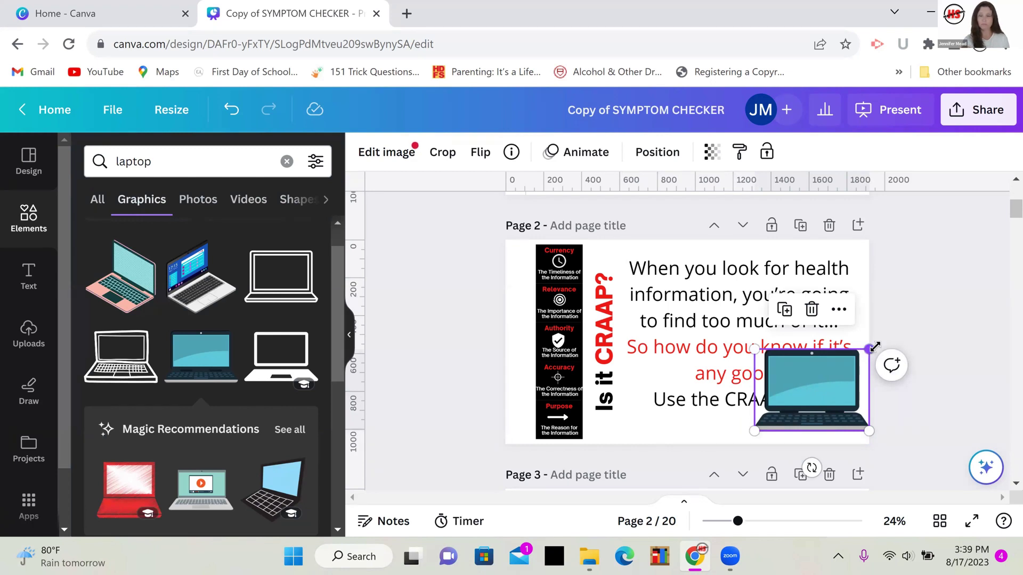
left_click(841, 367, "shift")
left_click(717, 430)
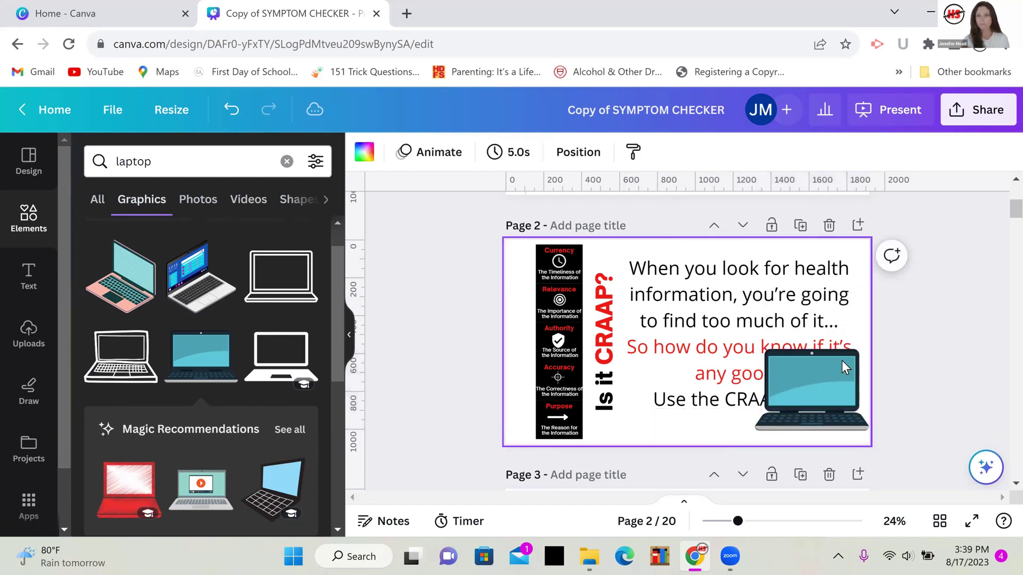
- Shrink the laptop graphic, tilt it clockwise and reposition it over the lower-right end of the text
left_click(846, 362)
left_click_drag(867, 348, 830, 377)
left_click_drag(795, 469, 773, 463)
left_click_drag(781, 405, 808, 385)
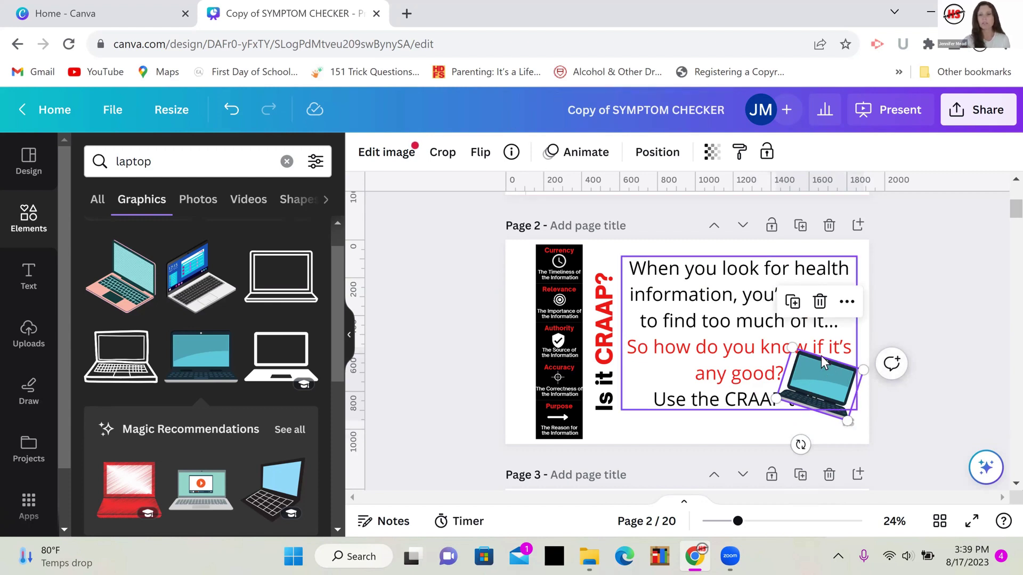
- Replace the laptop with the pink-and-teal laptop graphic and recolour its teal to bright red, its pink to darker red and its peach to white
key("Delete")
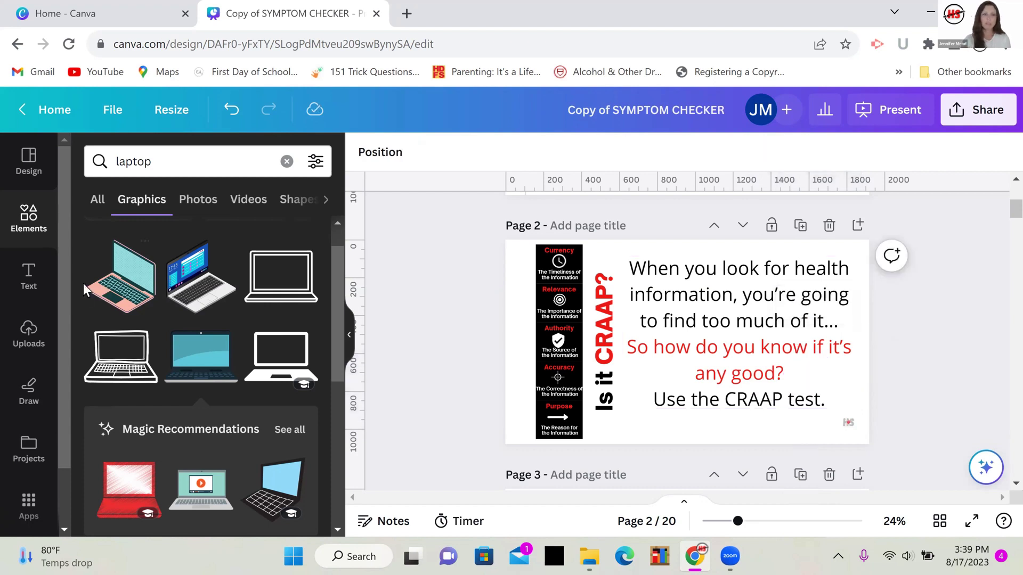
left_click(85, 285)
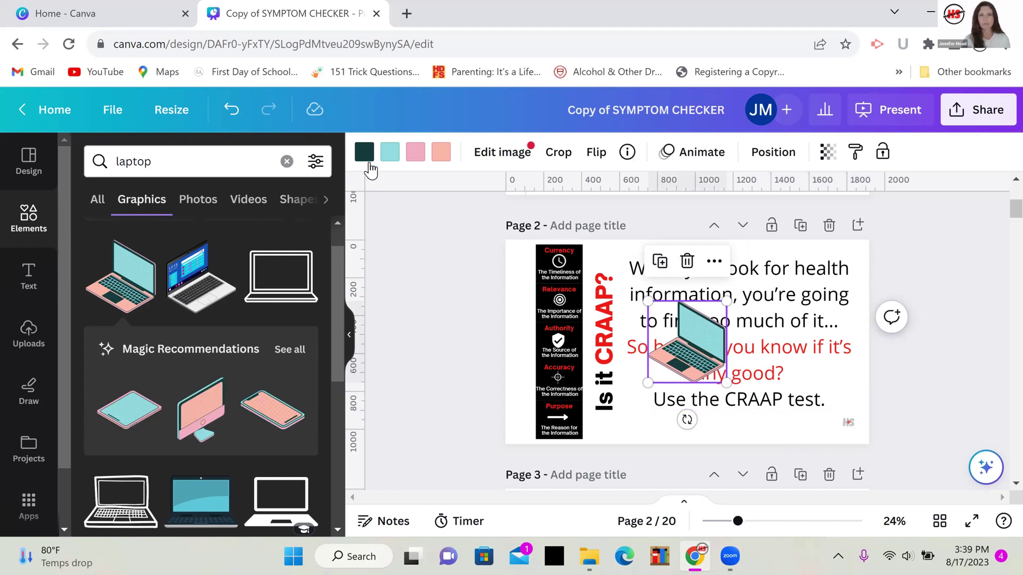
left_click(390, 152)
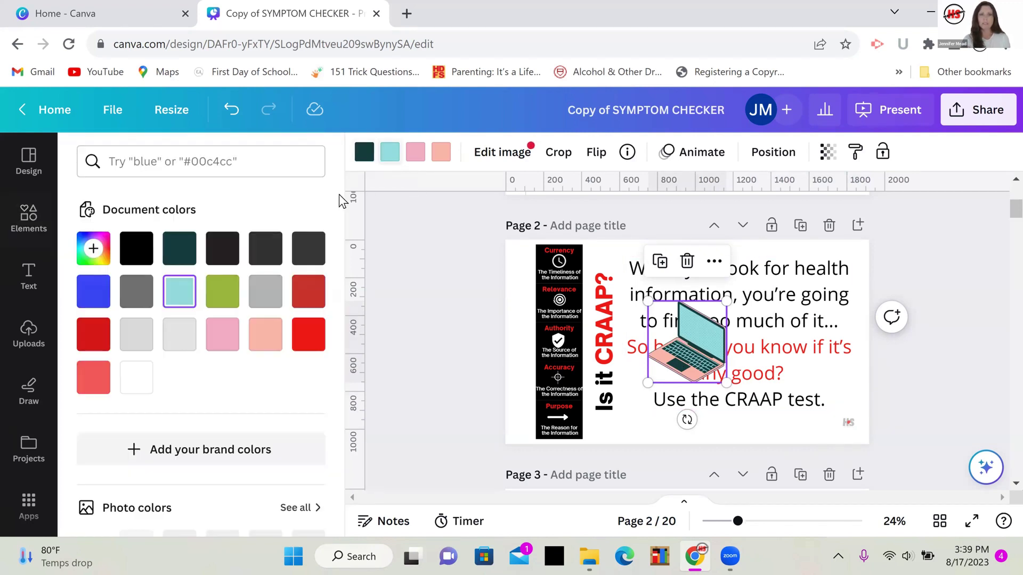
left_click(308, 334)
left_click(416, 152)
left_click(89, 335)
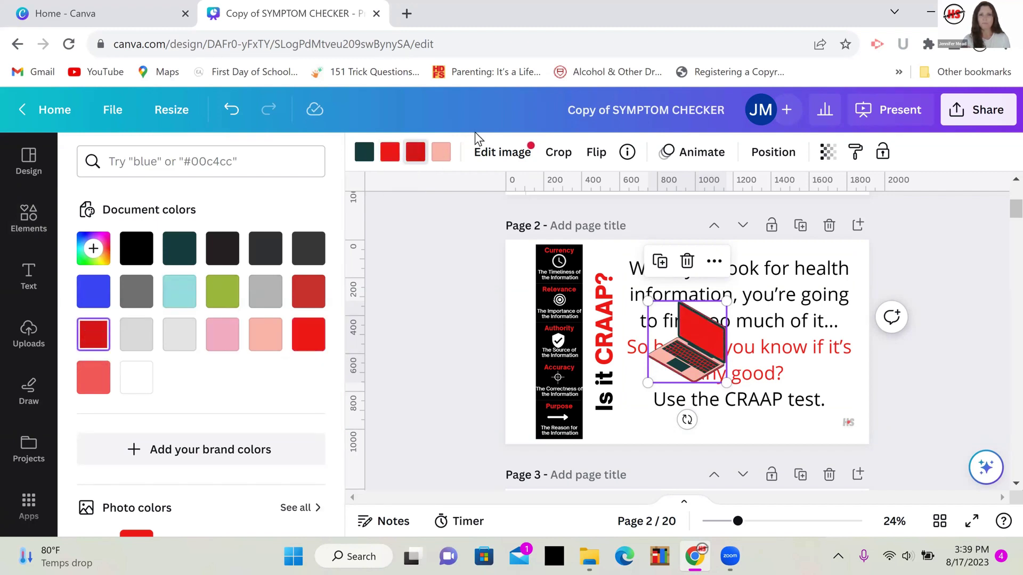
left_click(441, 152)
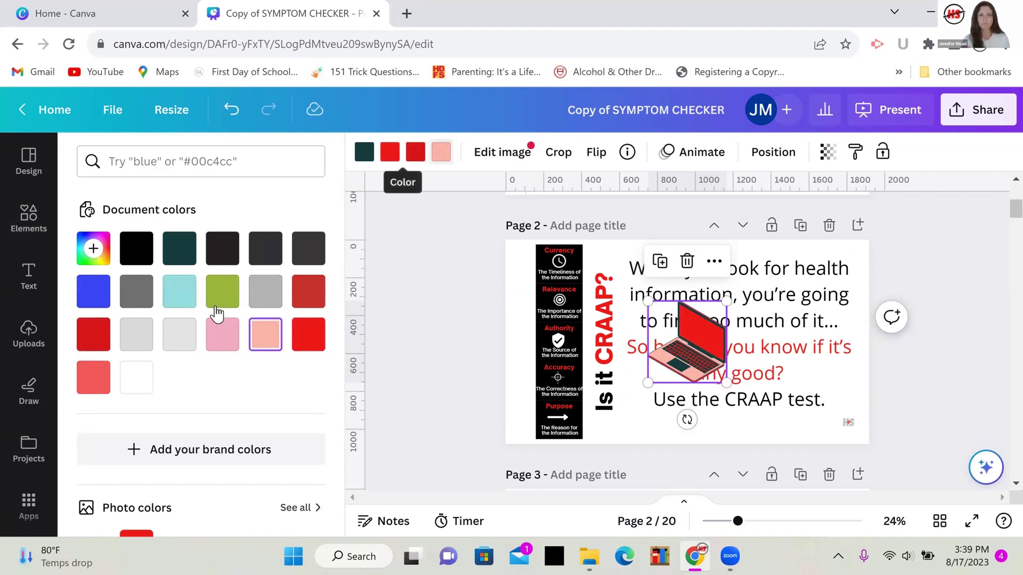
left_click(136, 380)
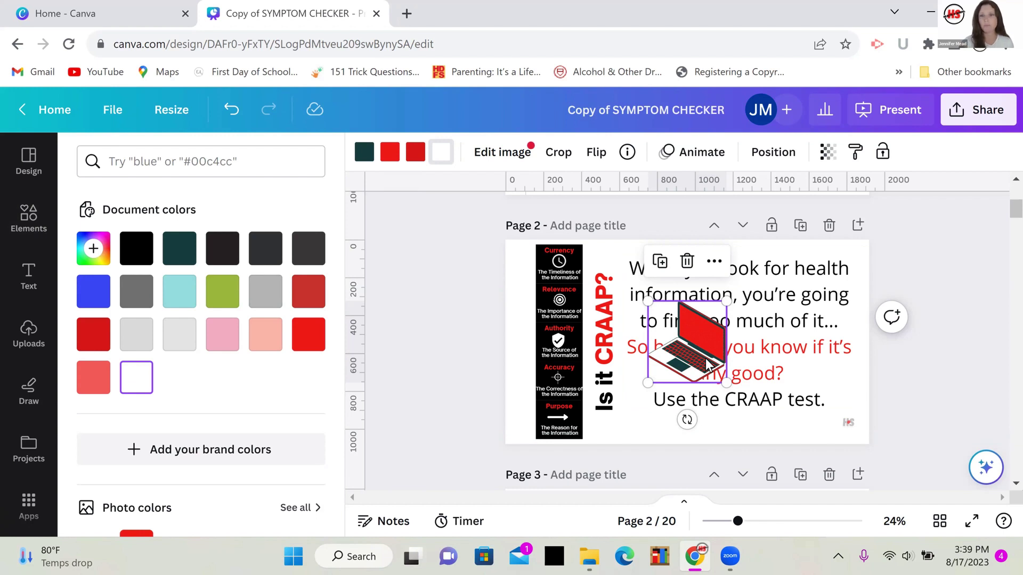
- Delete the recoloured laptop from page 2 and return to page 1 with the elements library hidden
key("Delete")
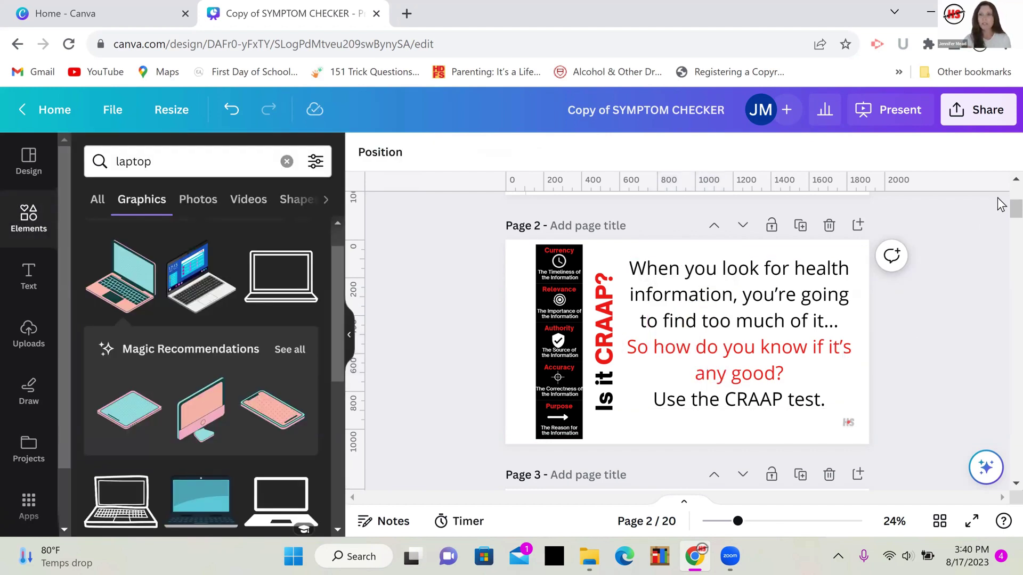
scroll(1000, 219, "up", 5)
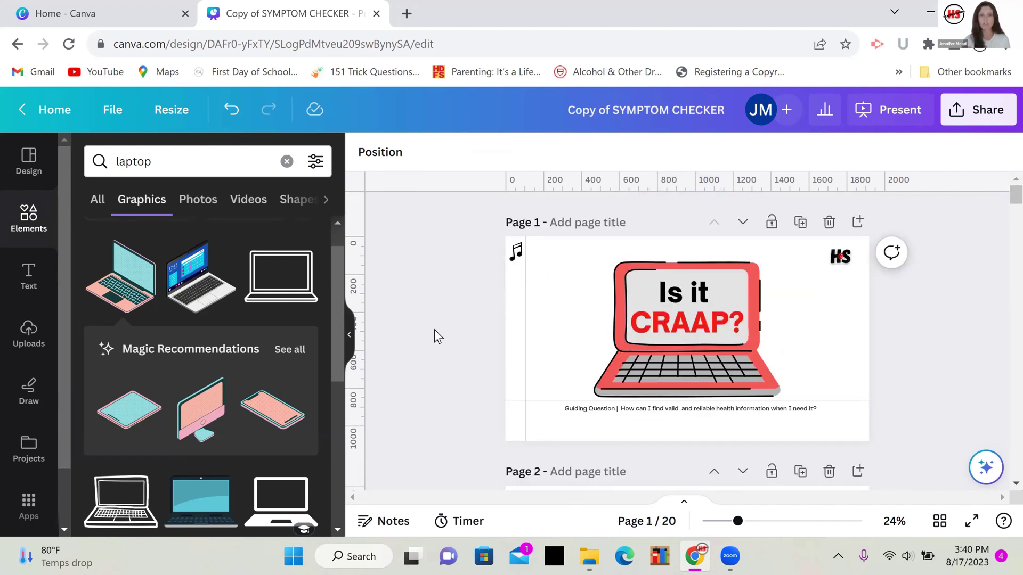
left_click(347, 334)
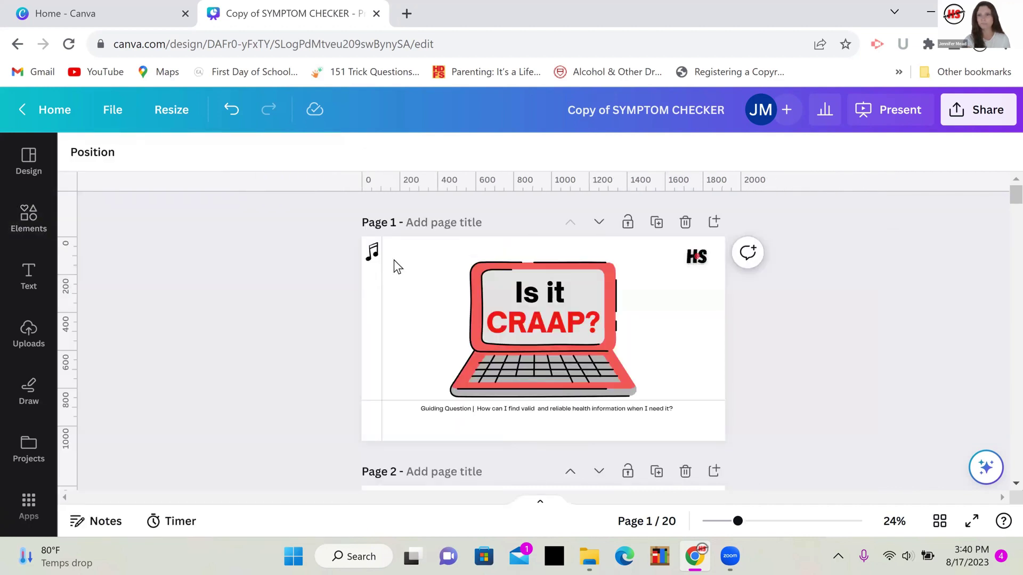
- Open the full list of sharing options for the design and examine the share, social, save and messaging choices
left_click(988, 112)
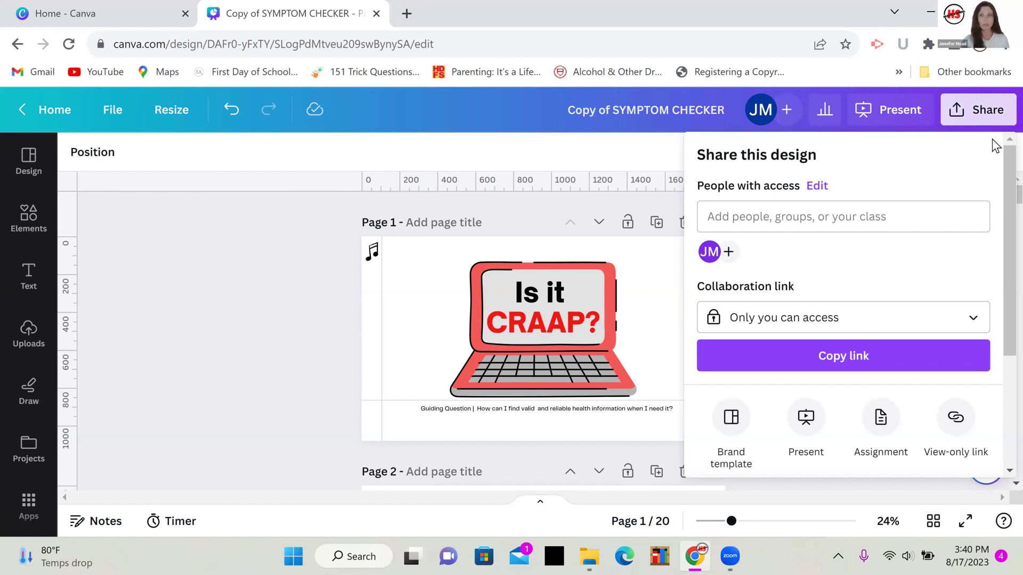
scroll(998, 192, "down", 2)
left_click_drag(998, 191, 998, 295)
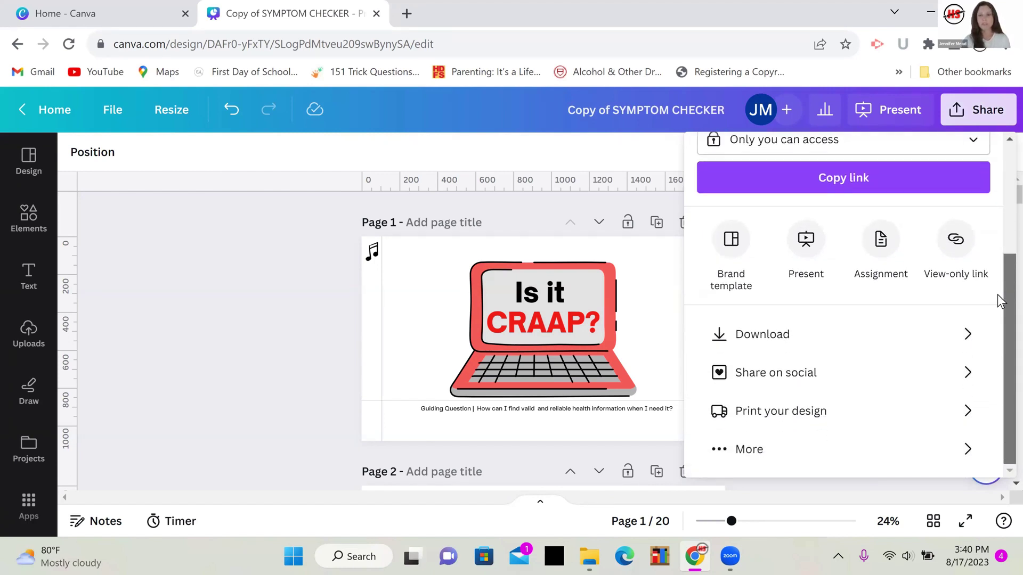
left_click(963, 462)
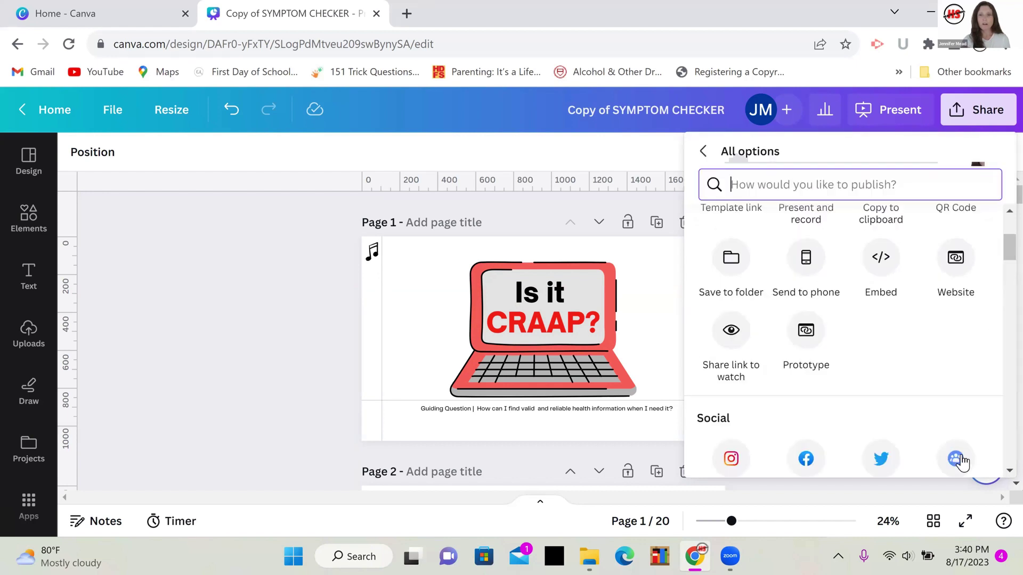
scroll(998, 254, "up", 3)
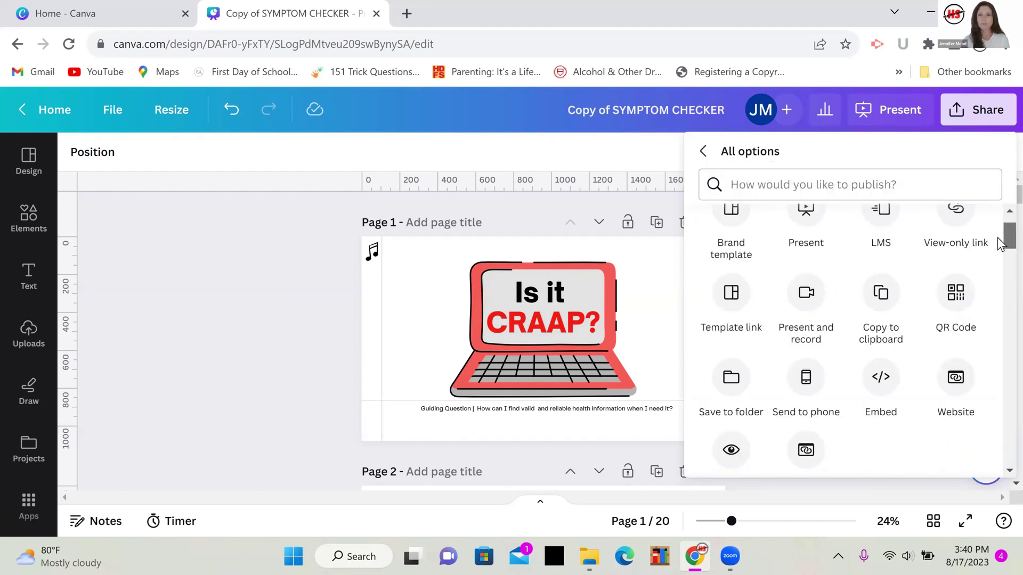
scroll(998, 255, "down", 2)
scroll(998, 261, "down", 7)
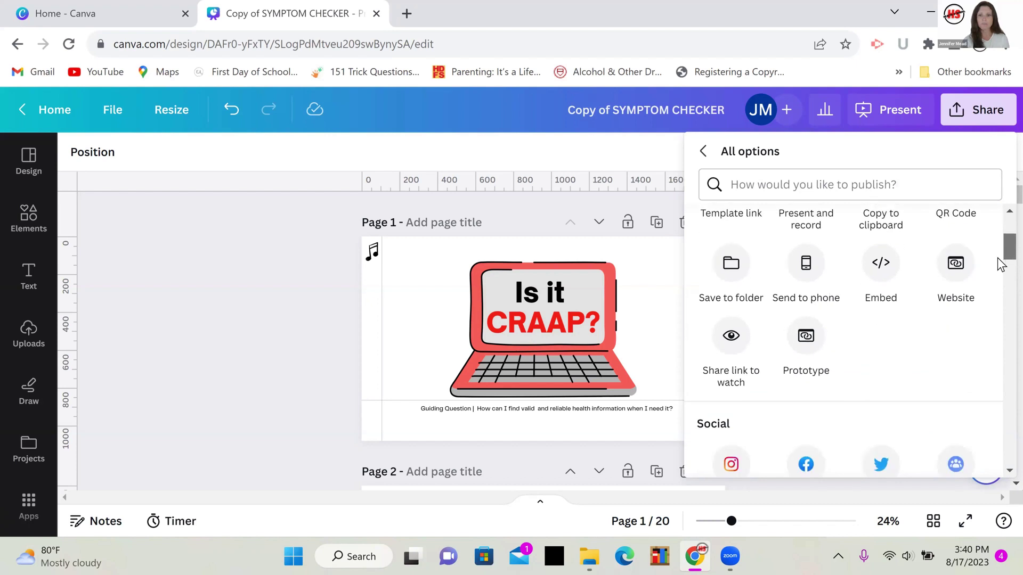
scroll(999, 292, "down", 3)
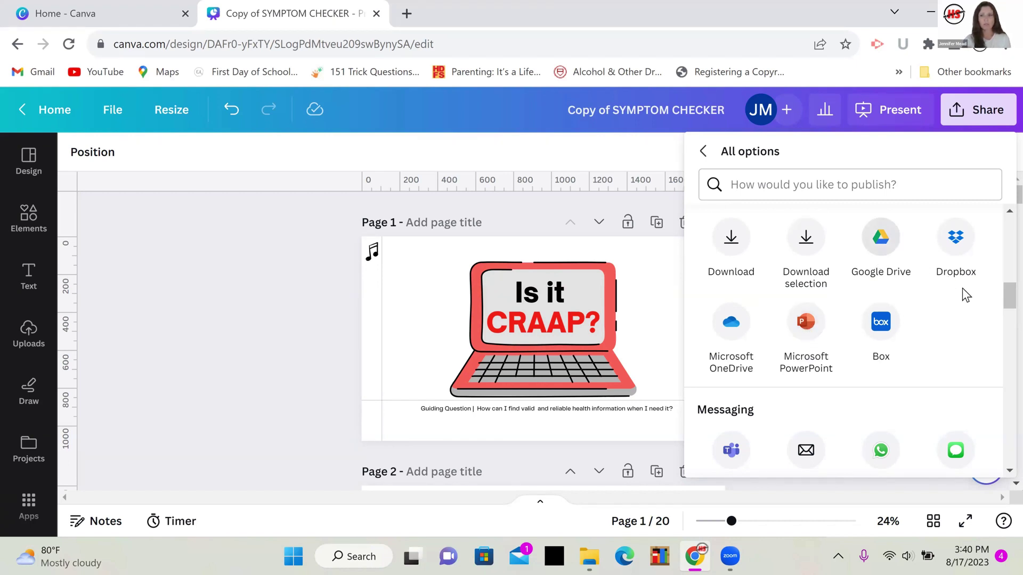
scroll(1001, 317, "down", 3)
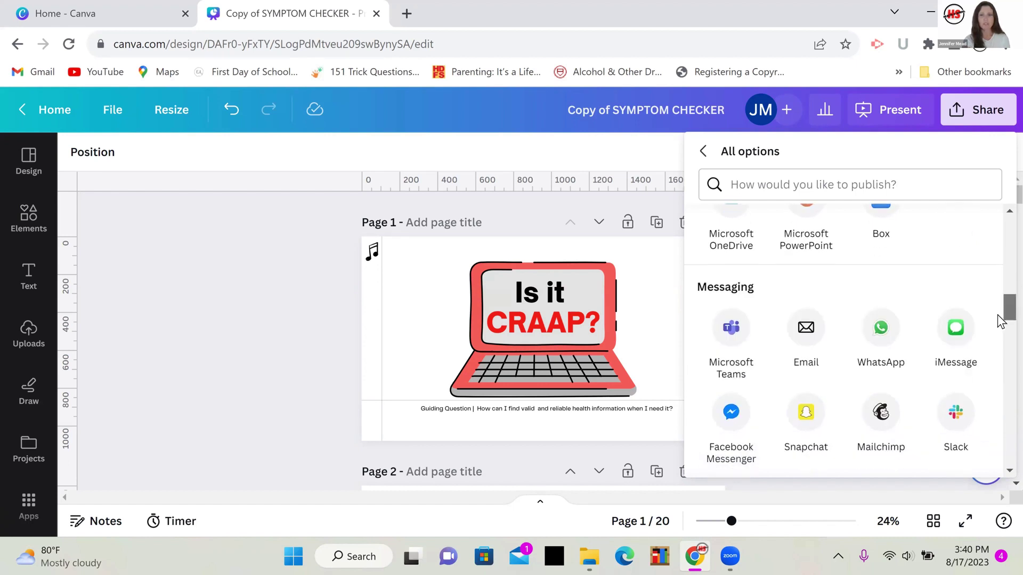
left_click_drag(999, 304, 999, 234)
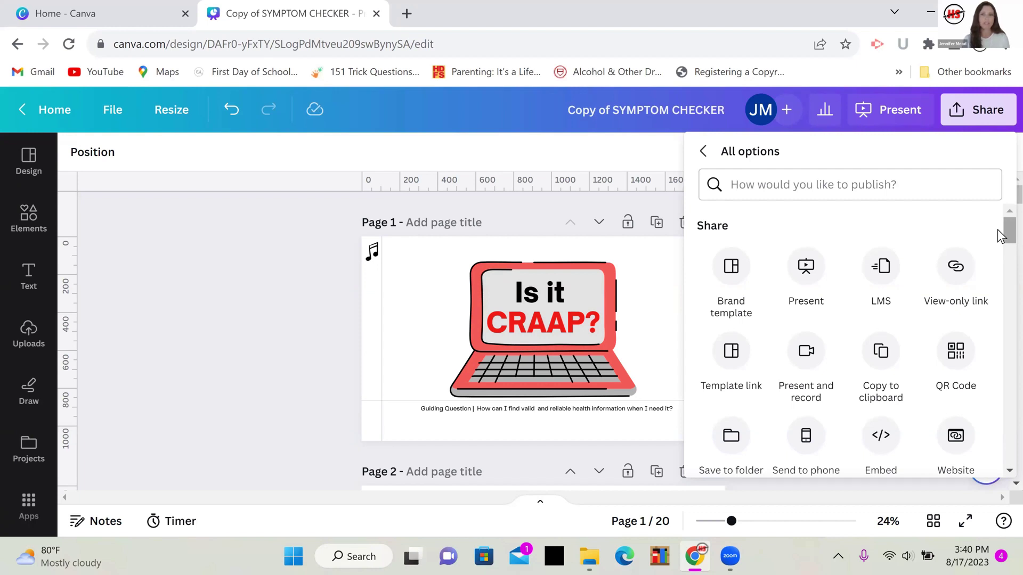
- Copy the design's view-only link and preview the presentation from it in a new browser tab before returning to the editor
left_click(953, 269)
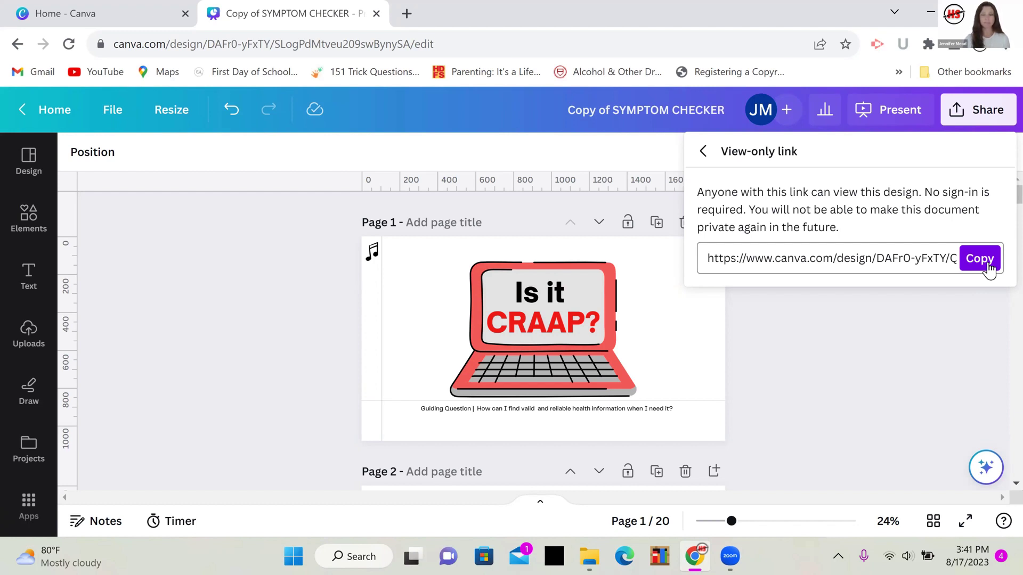
left_click(988, 266)
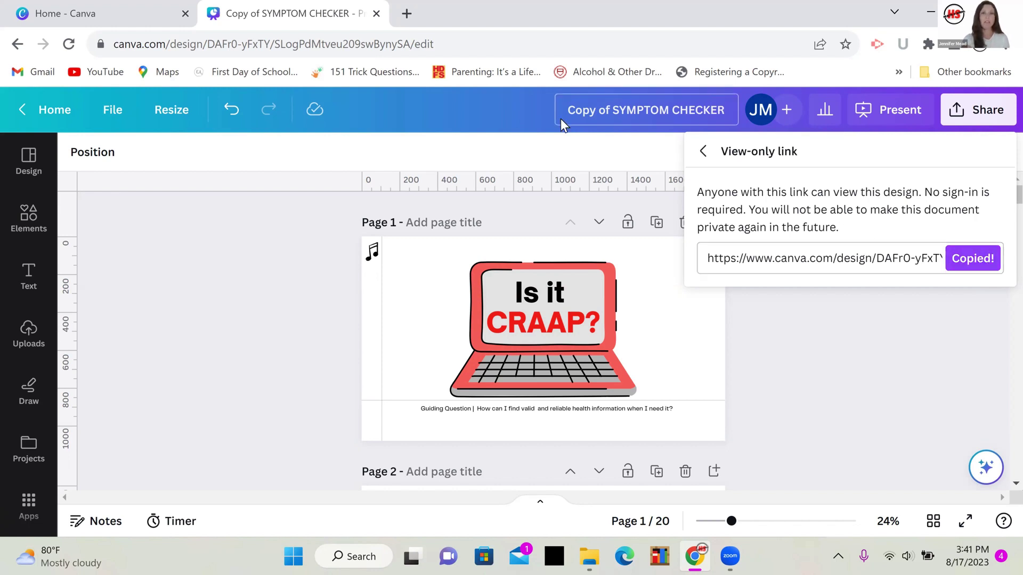
left_click(407, 13)
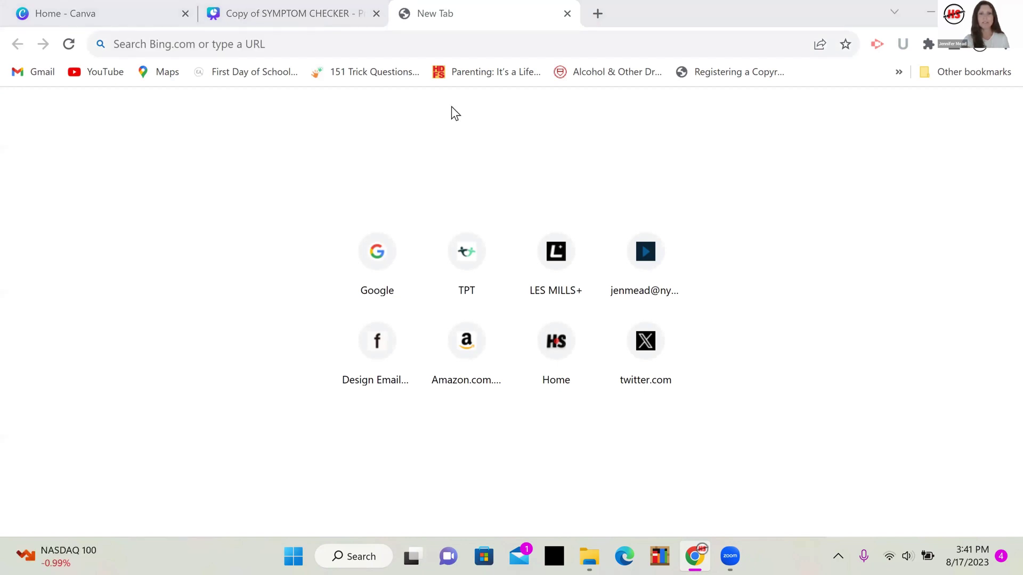
left_click(370, 40)
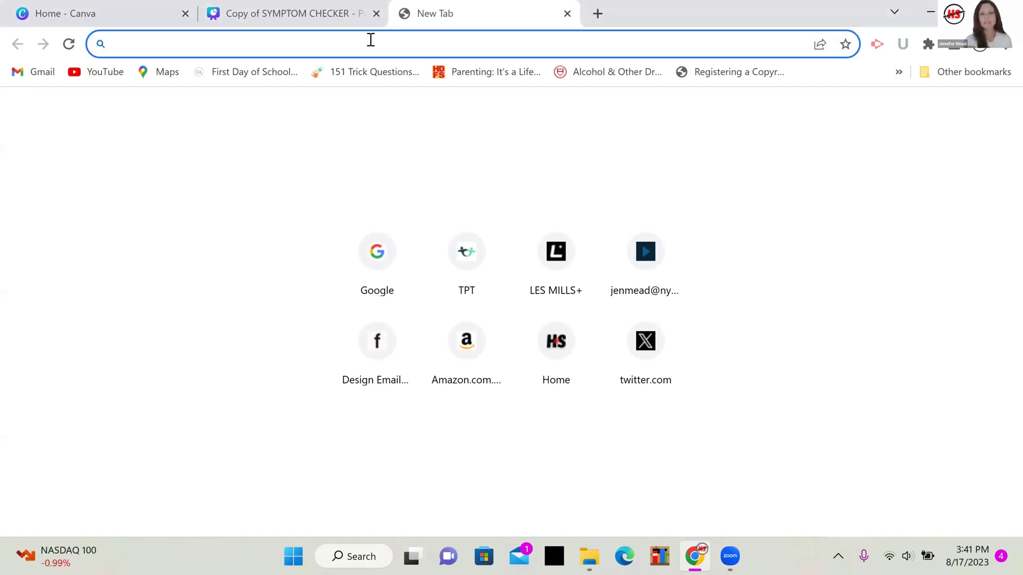
key("ctrl+v")
key("Return")
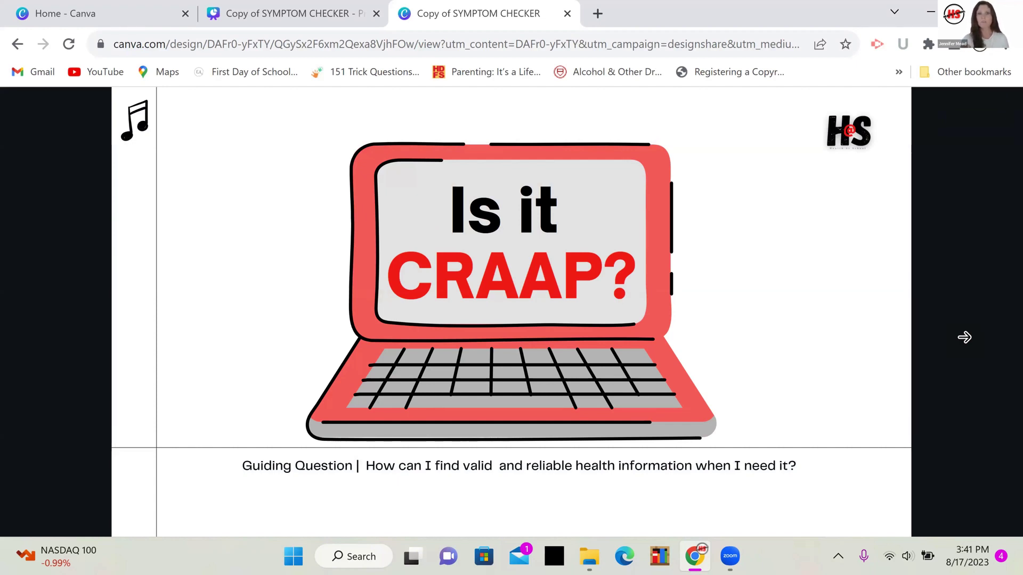
left_click(568, 14)
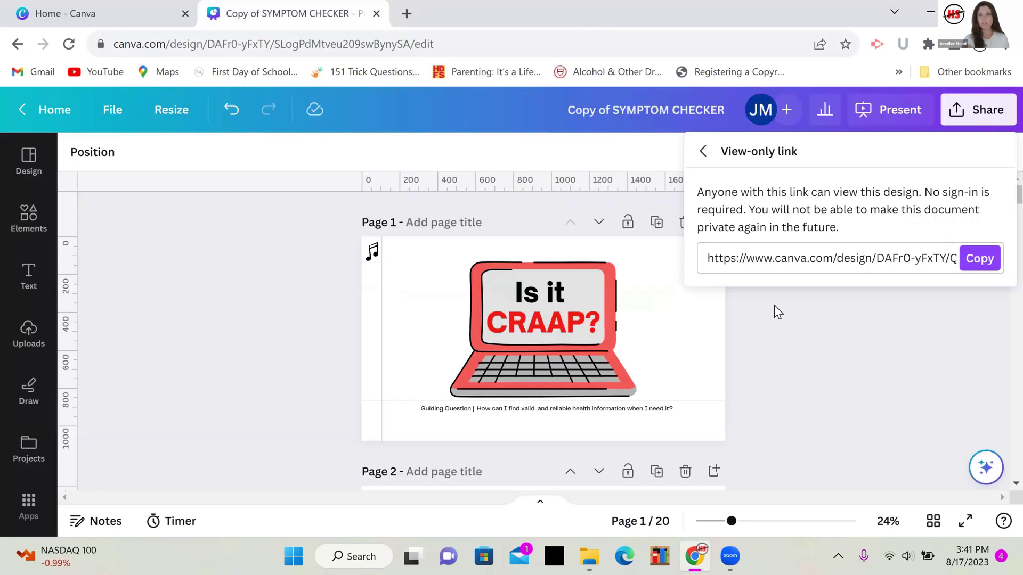
left_click(916, 333)
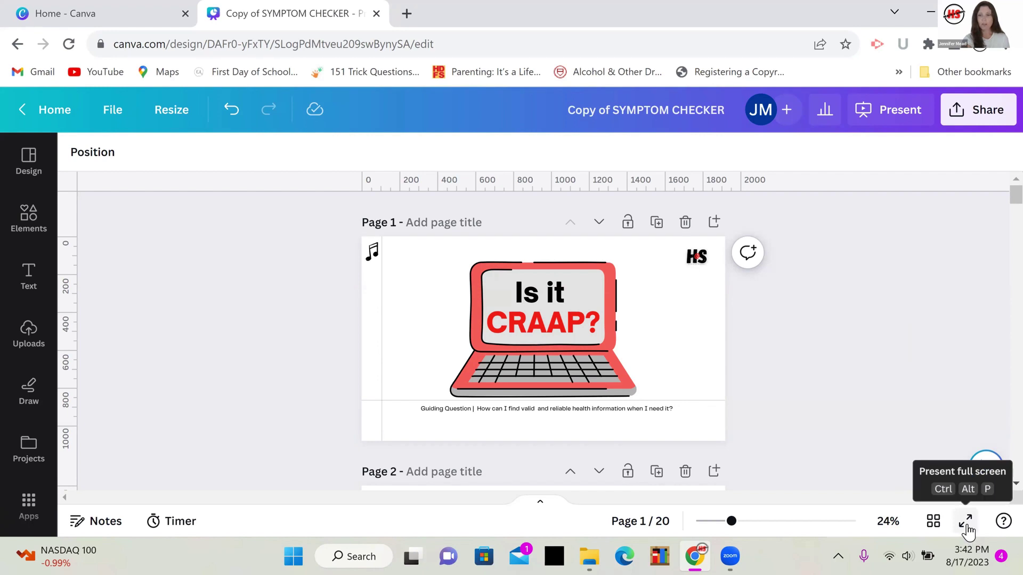
- Present the design full screen and advance through the slides to Symptom Set #1
left_click(966, 525)
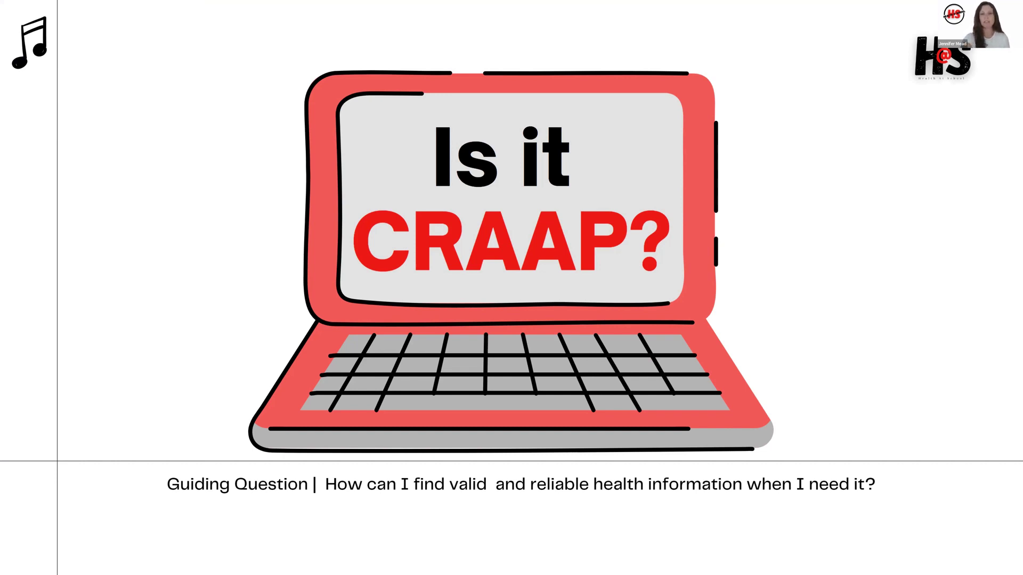
key("Right")
key("Right")
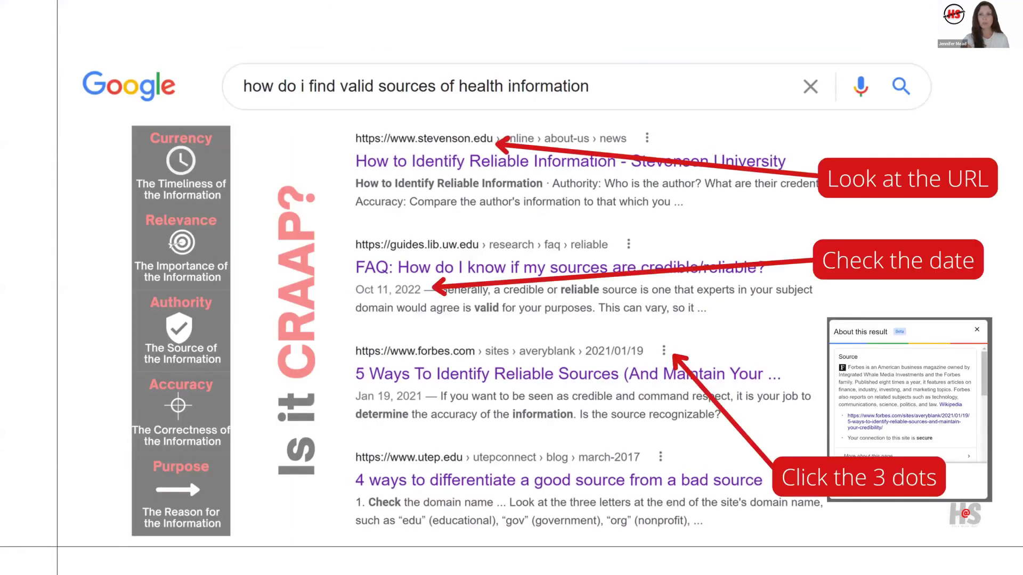
key("Right")
key("Right")
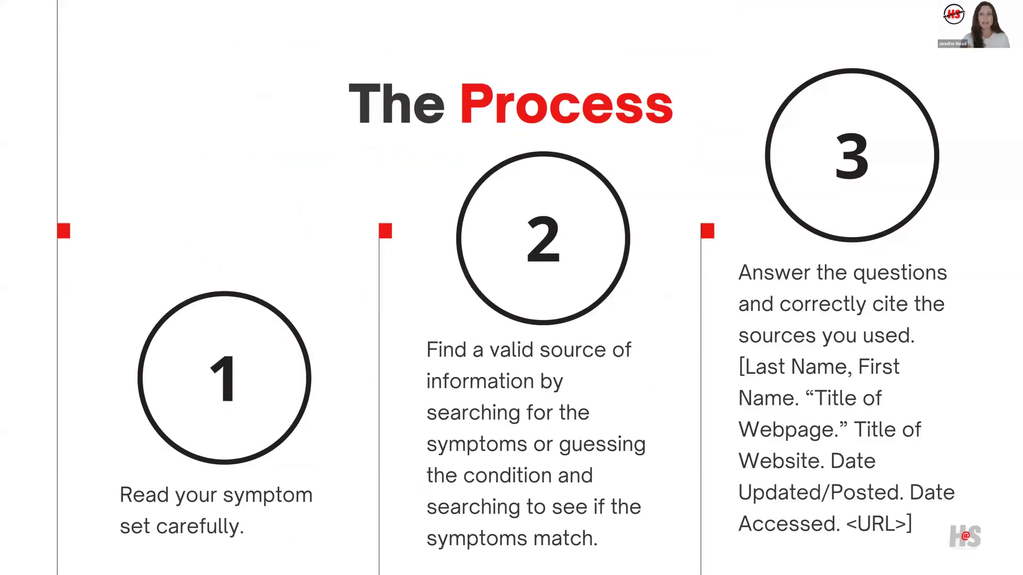
key("Right")
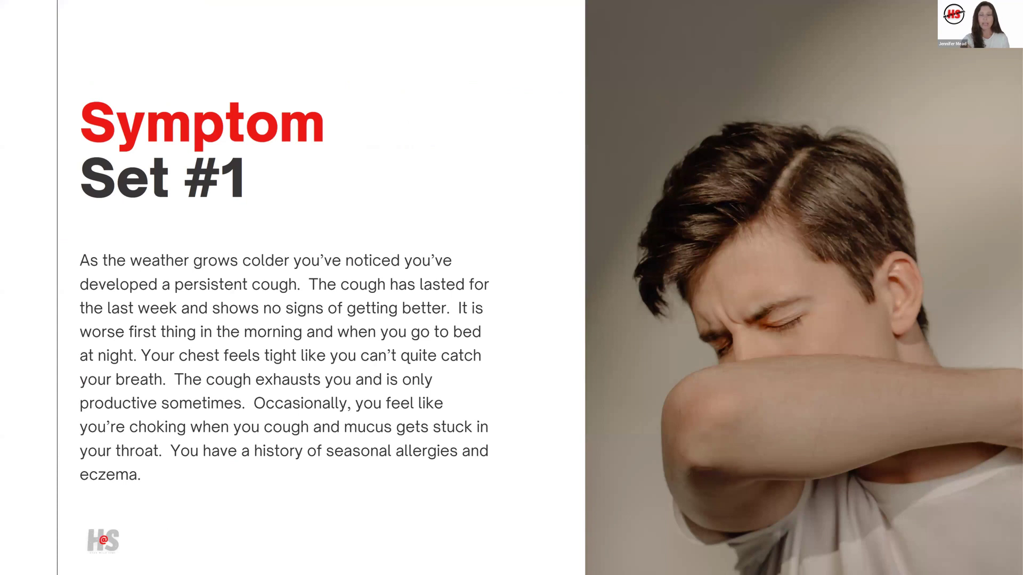
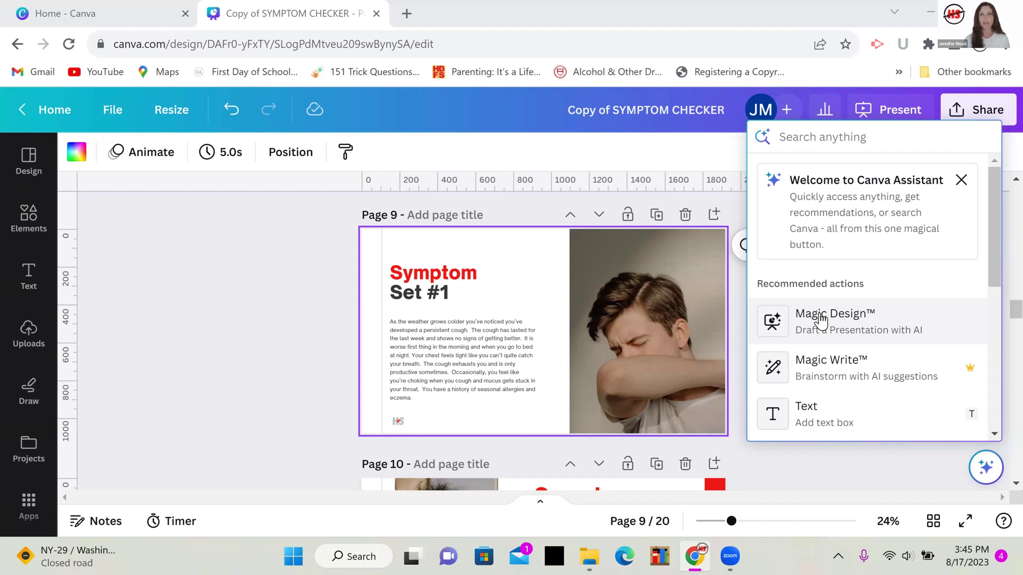
- Search Canva Assistant for "translat" and open the Translate tool for page 9
left_click(824, 139)
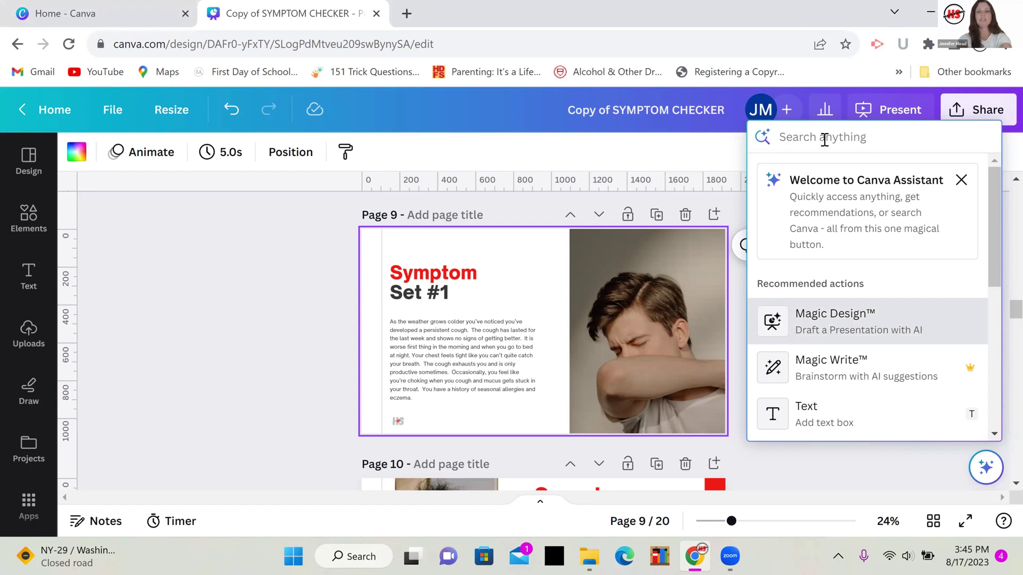
type("translat")
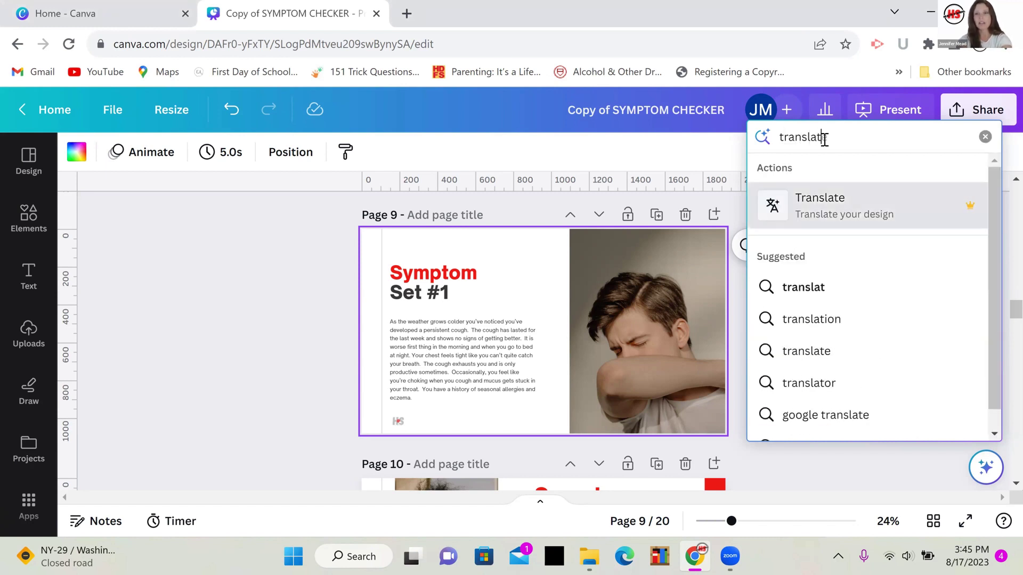
left_click(826, 202)
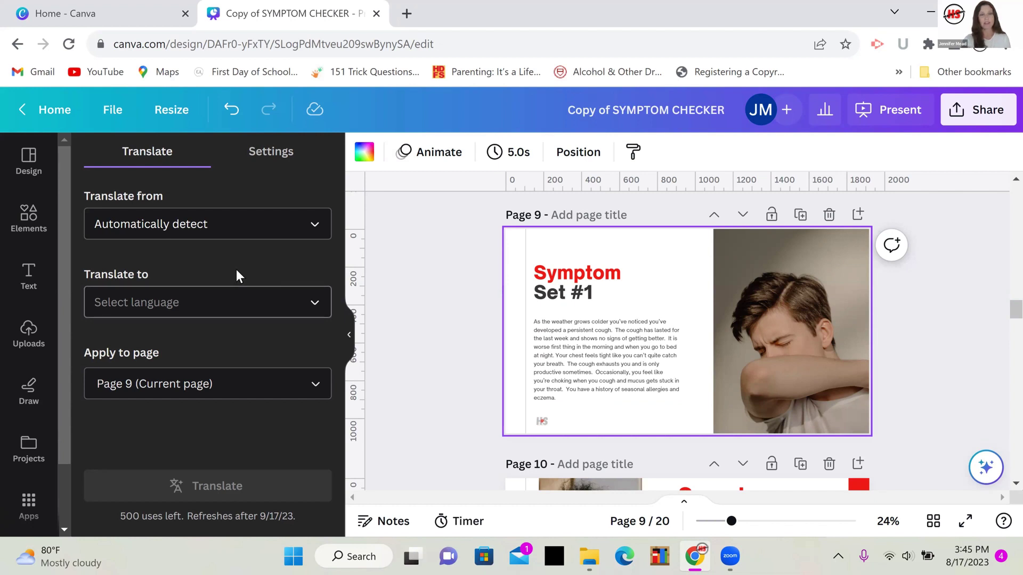
- Translate the current page, page 9, into Ukrainian with the source language detected automatically
left_click(315, 307)
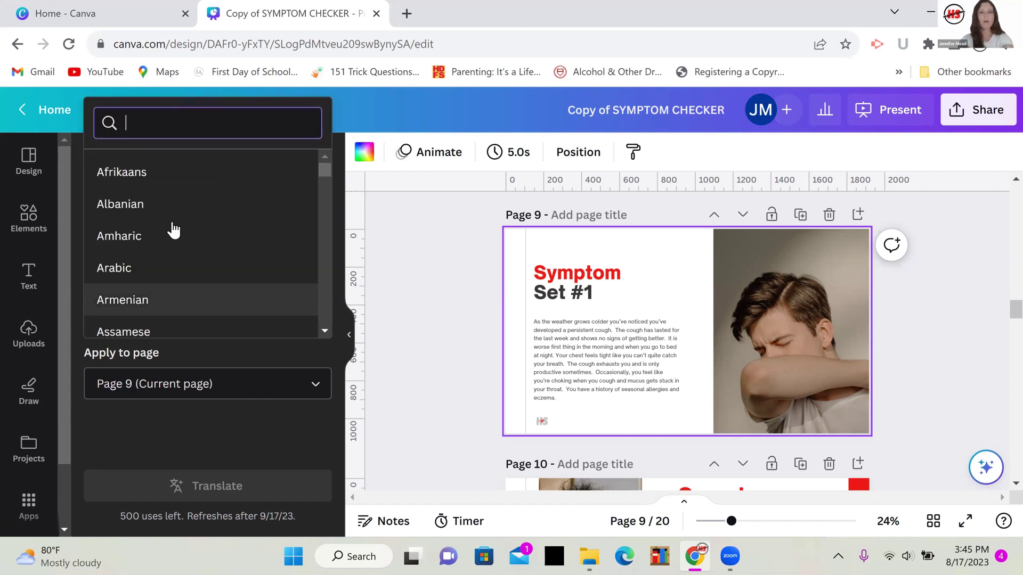
type("ukr")
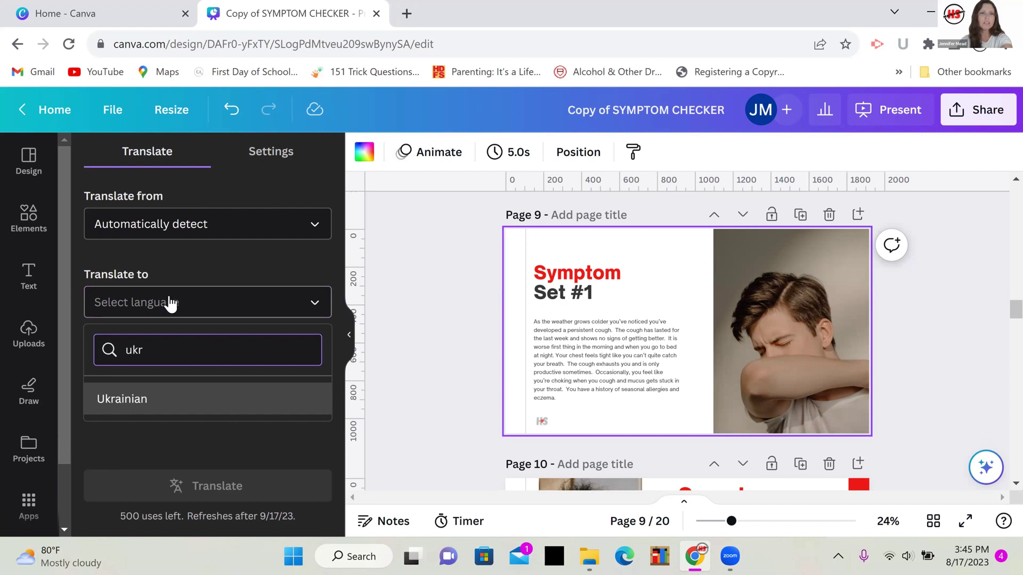
left_click(176, 404)
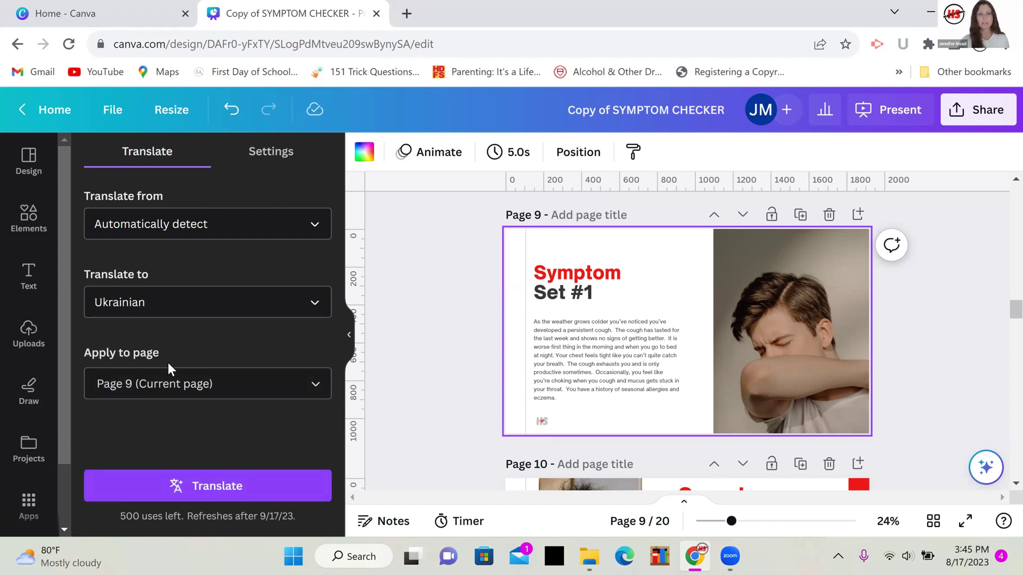
left_click(316, 384)
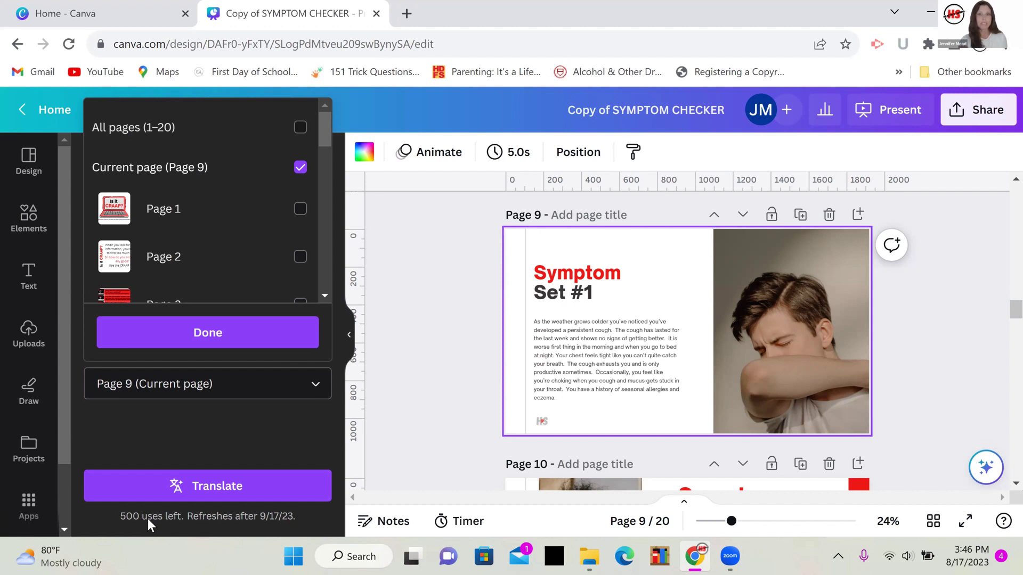
left_click(193, 340)
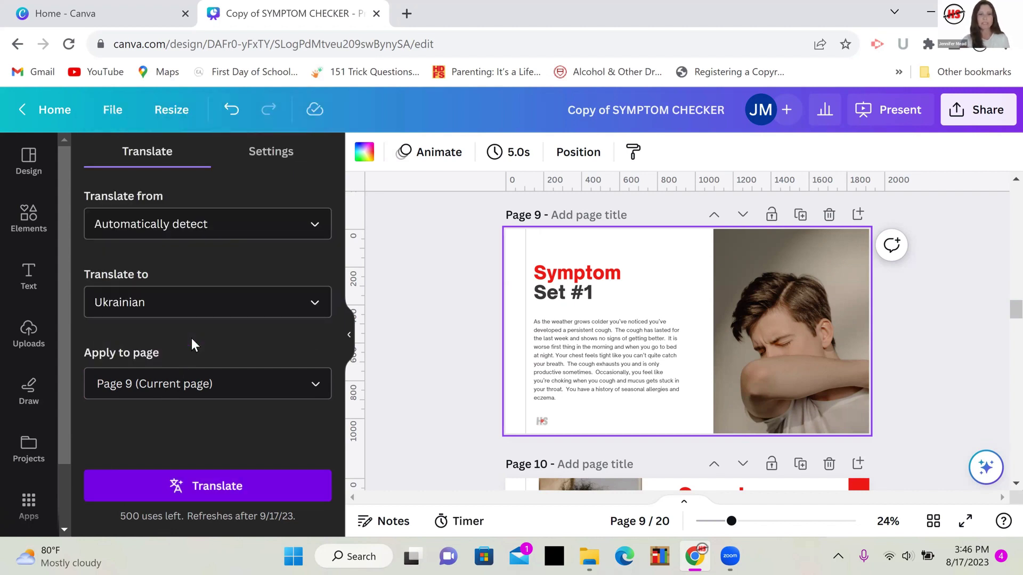
key("Return")
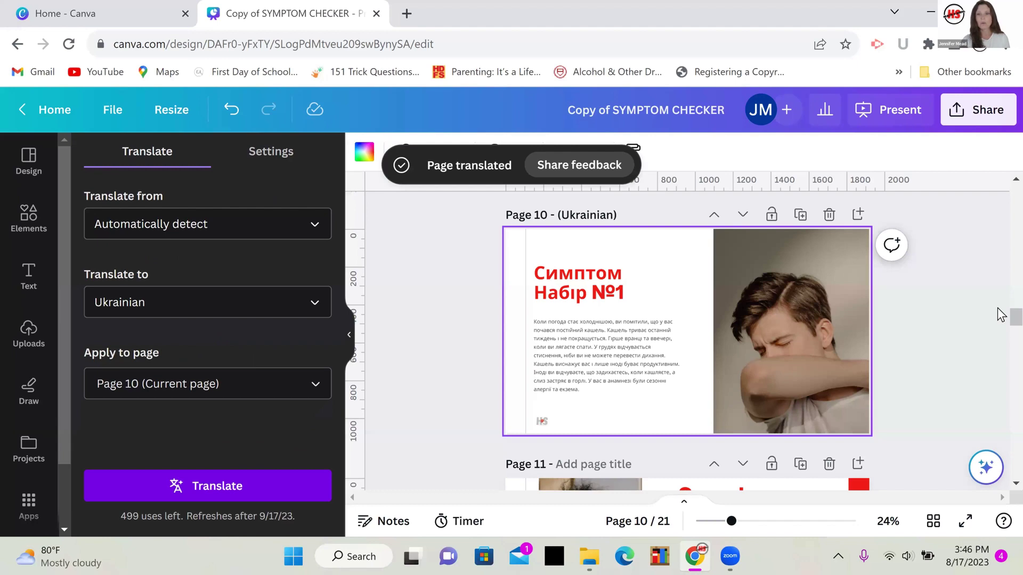
- Compare the original Symptom Set #1 page with its Ukrainian translation and return to page 1
scroll(998, 314, "up", 2)
scroll(1000, 317, "up", 4)
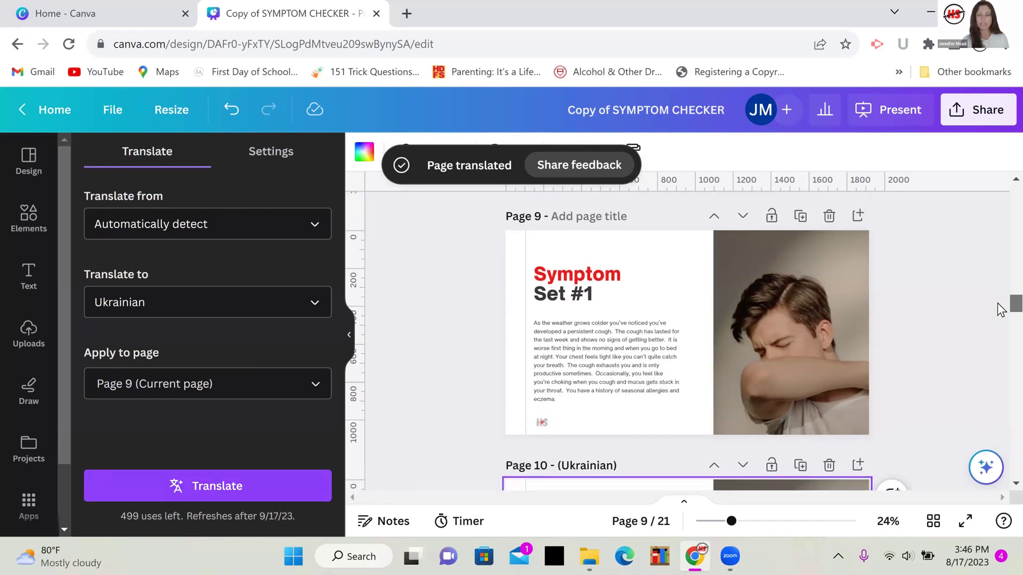
scroll(1001, 315, "down", 3)
scroll(1000, 319, "down", 3)
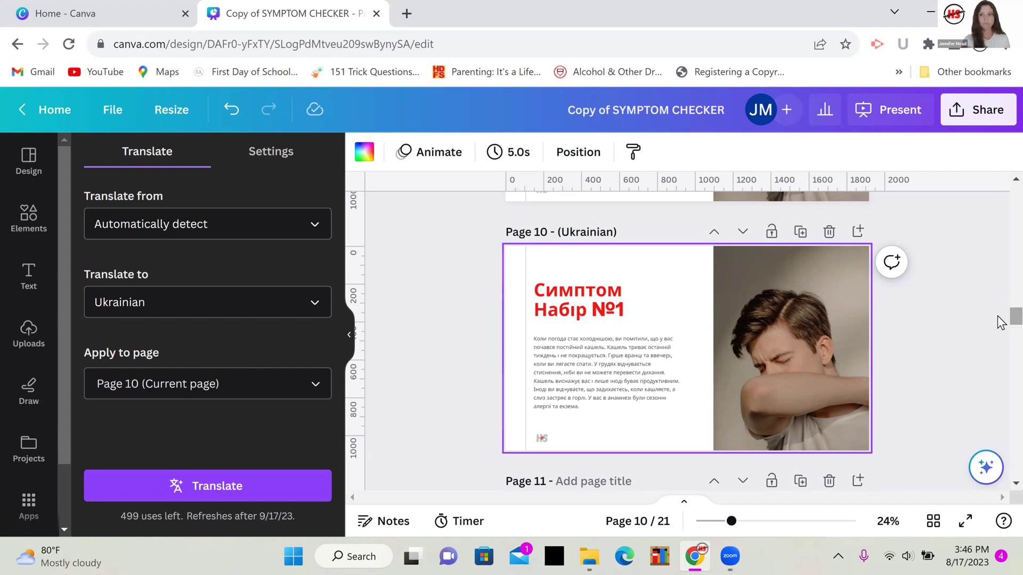
scroll(999, 309, "up", 5)
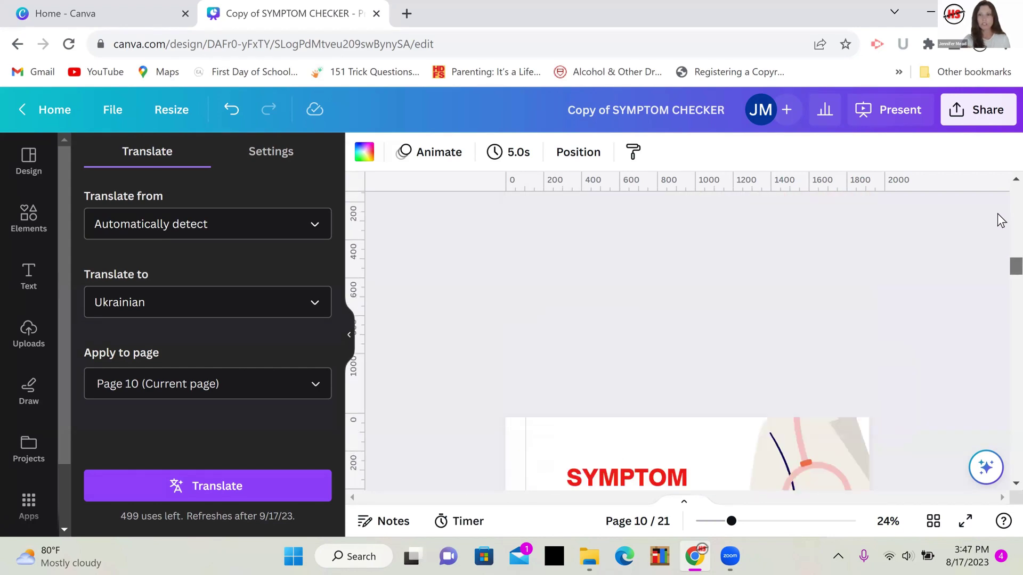
scroll(1001, 213, "up", 10)
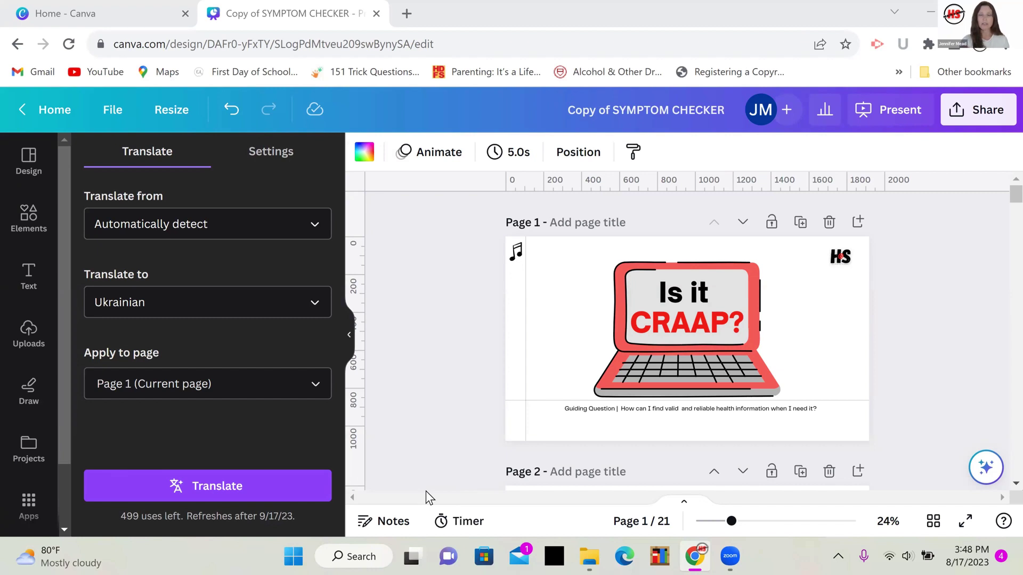
- Select page 1 and show the countdown timer in the editor
left_click(913, 331)
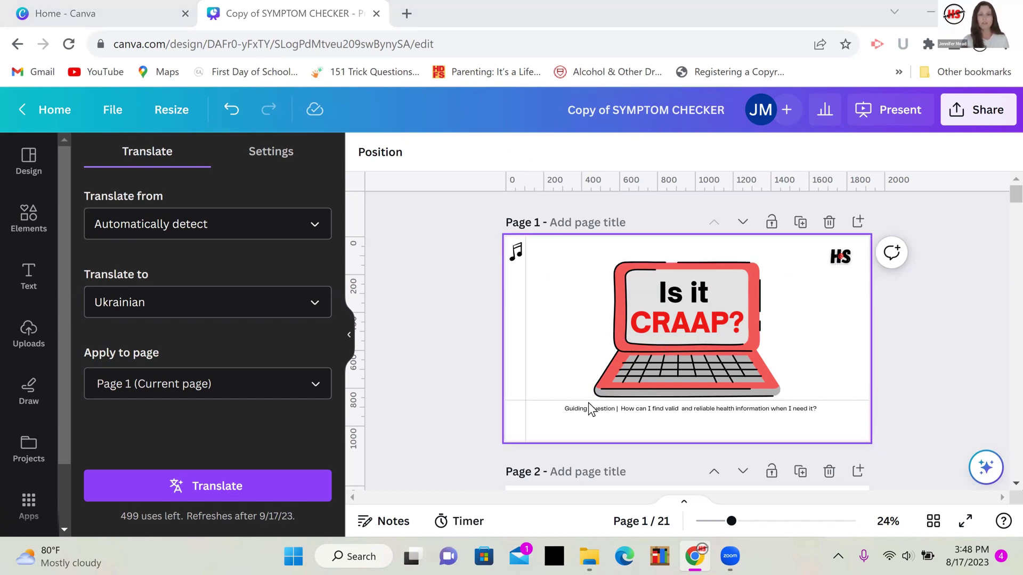
left_click(454, 525)
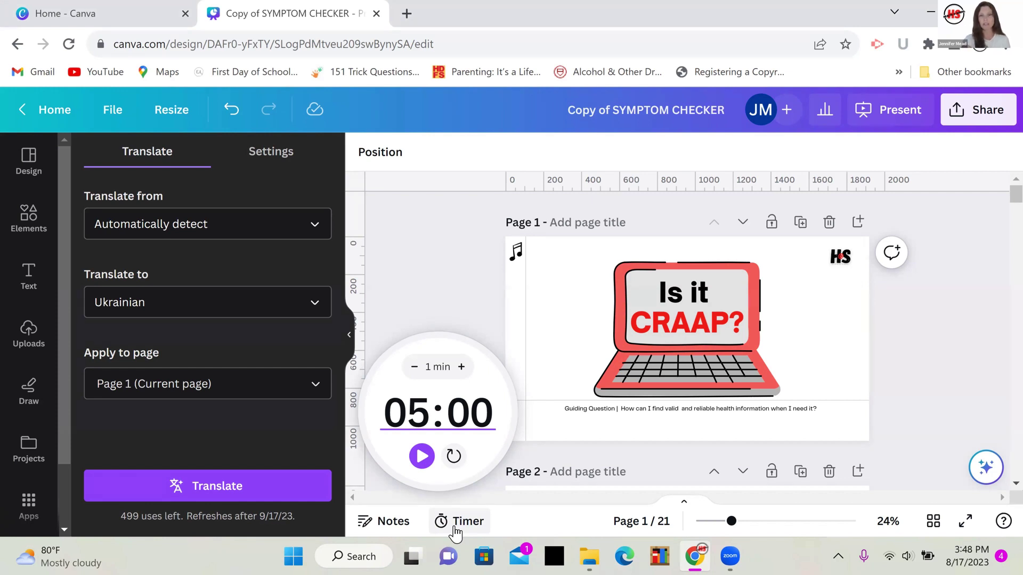
mouse_move(439, 424)
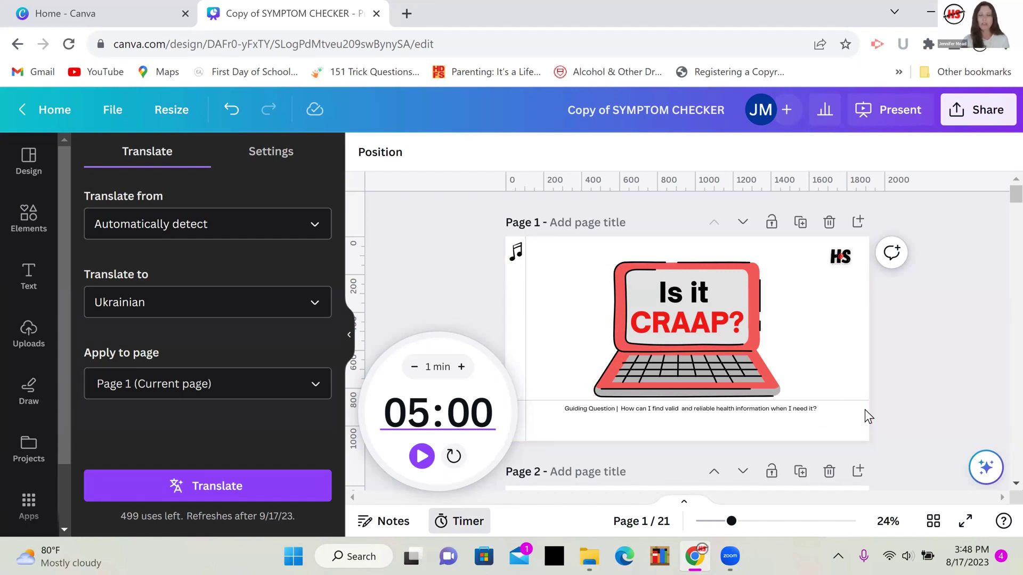
- Present page 1 full screen with a 7-minute countdown timer, extend it to 11 minutes and leave the presentation
left_click(965, 525)
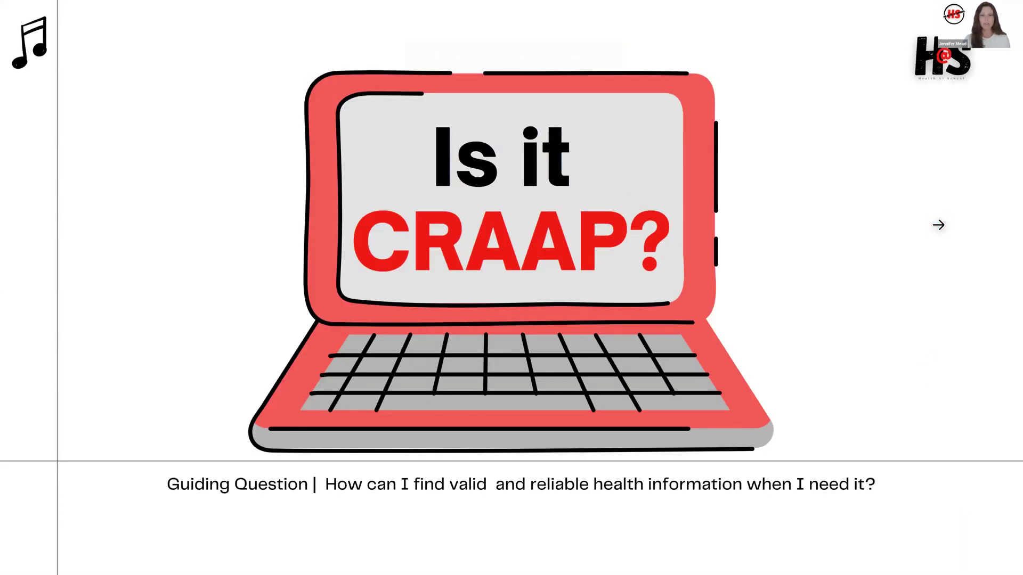
key("7")
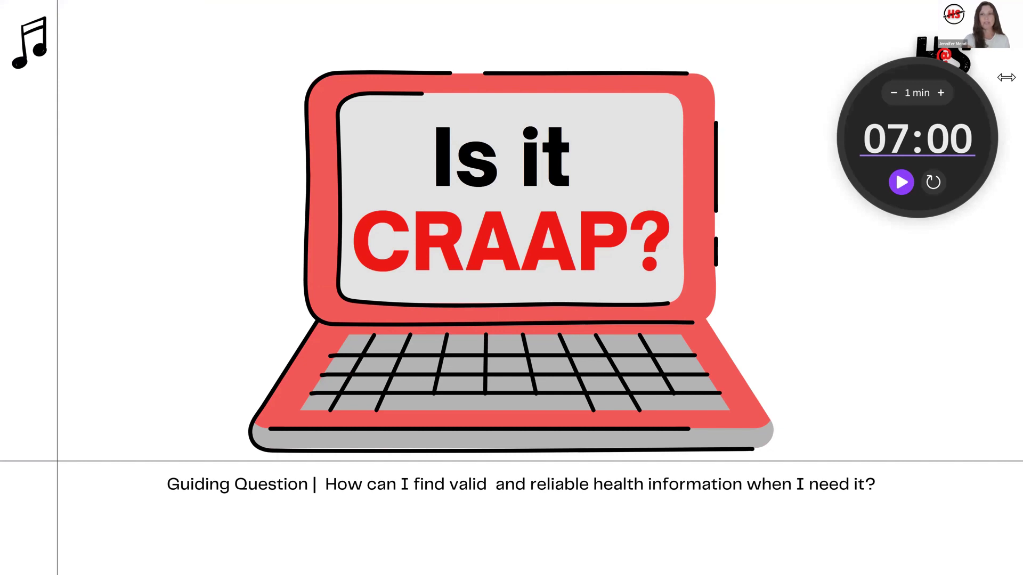
left_click(941, 93)
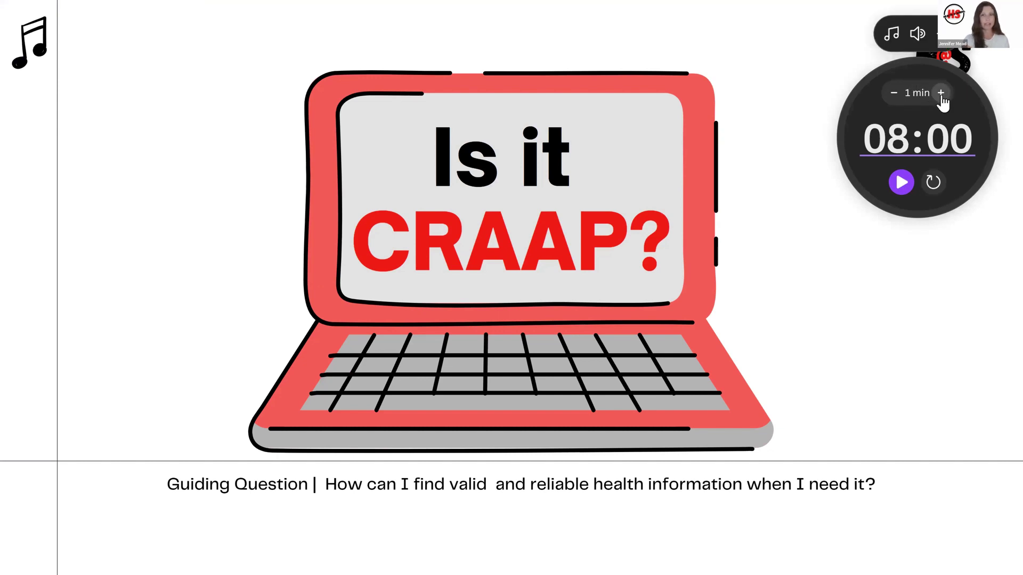
left_click(941, 93)
left_click(941, 94)
left_click(941, 94)
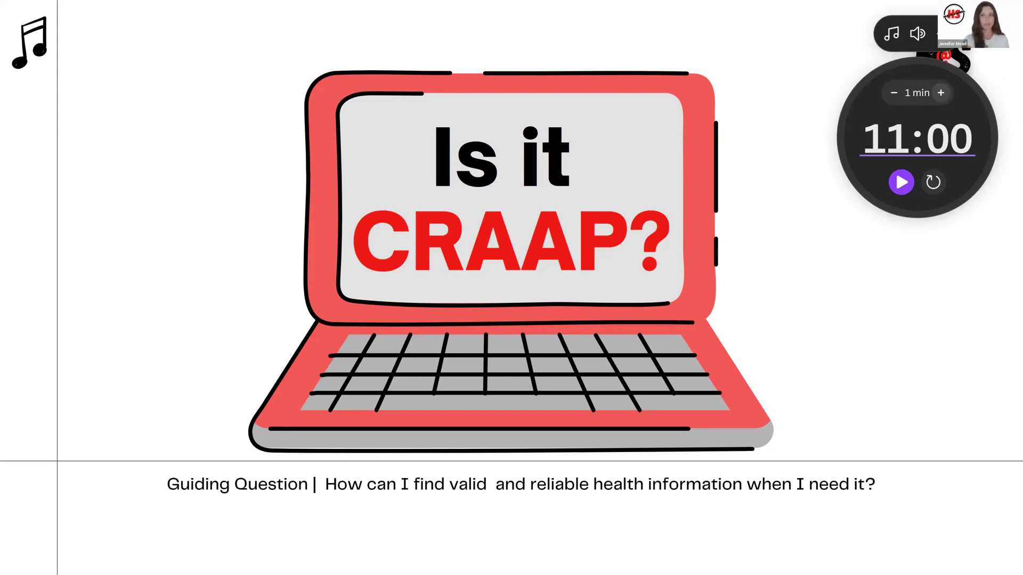
key("Escape")
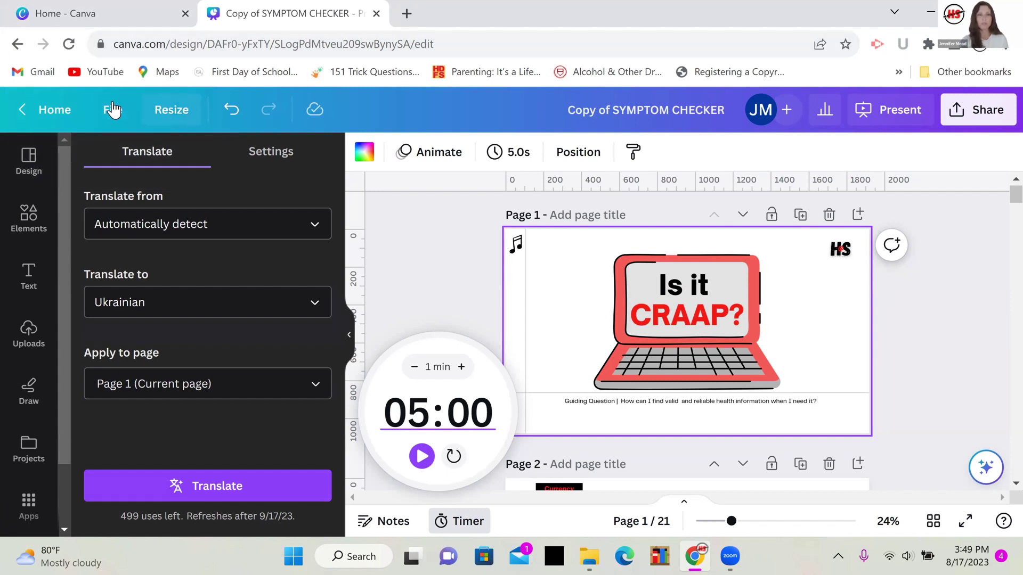
- Review the design's file options, including saving, copying, downloading and version history
left_click(113, 113)
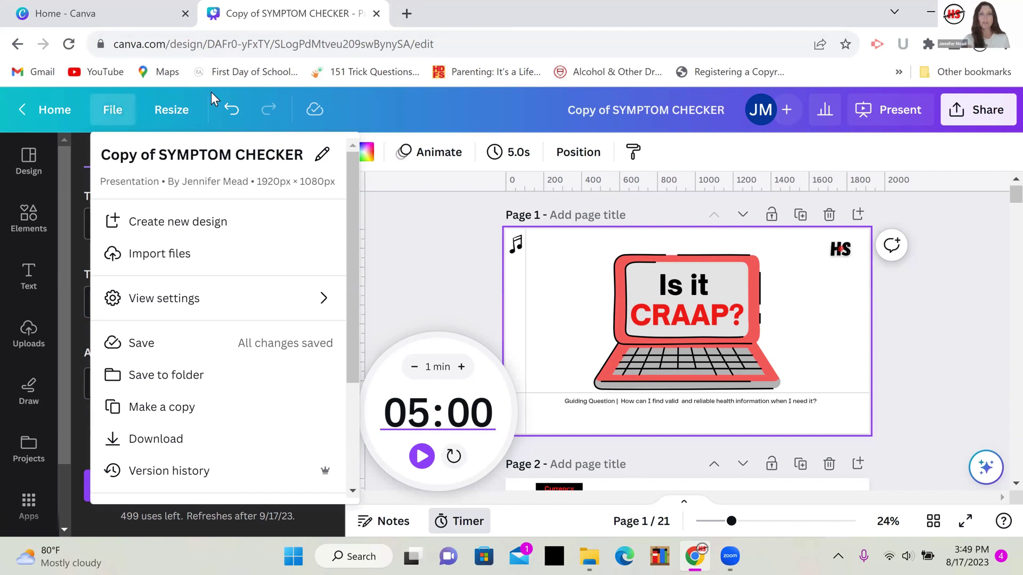
left_click(602, 106)
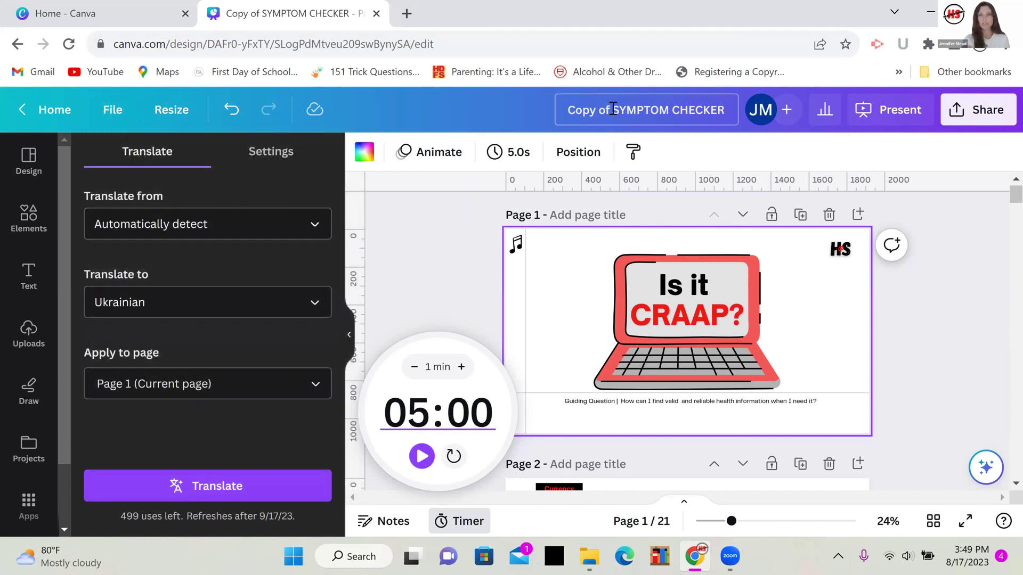
- Rename the presentation 2023 SYMPTOM CHECKER and save it to a new folder named Substance Abuse Prevention
left_click_drag(615, 108, 542, 109)
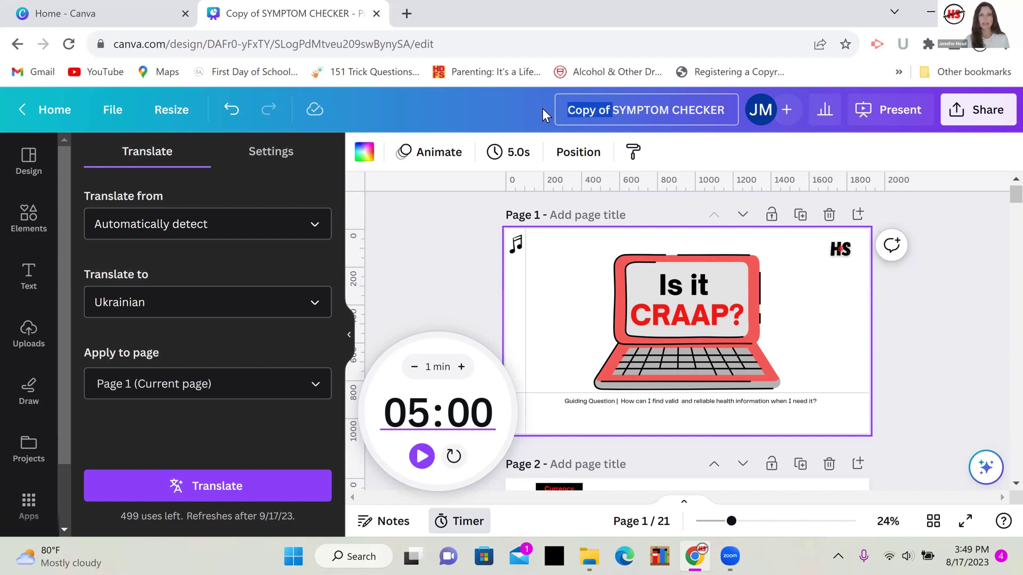
type("2023")
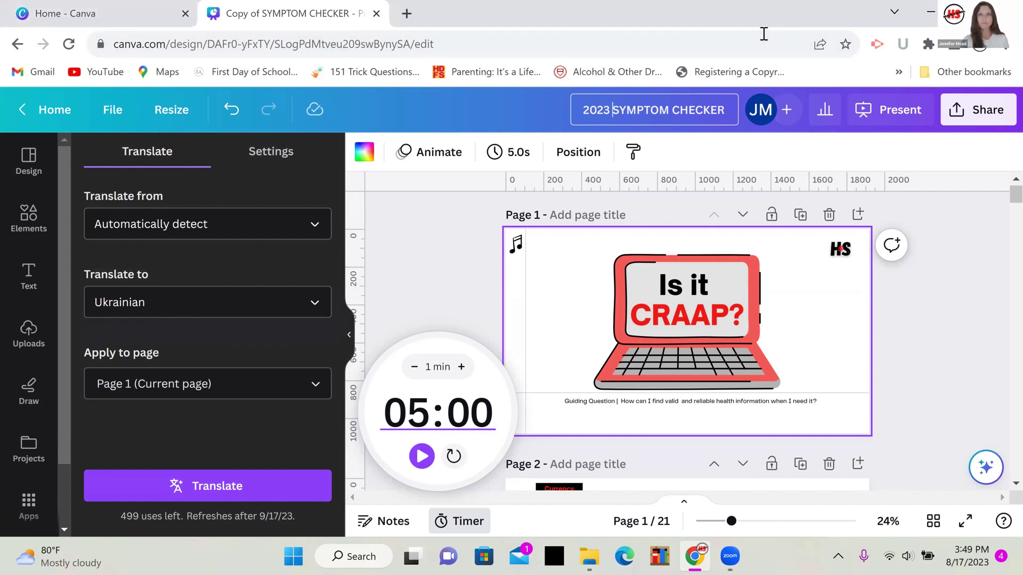
left_click(113, 112)
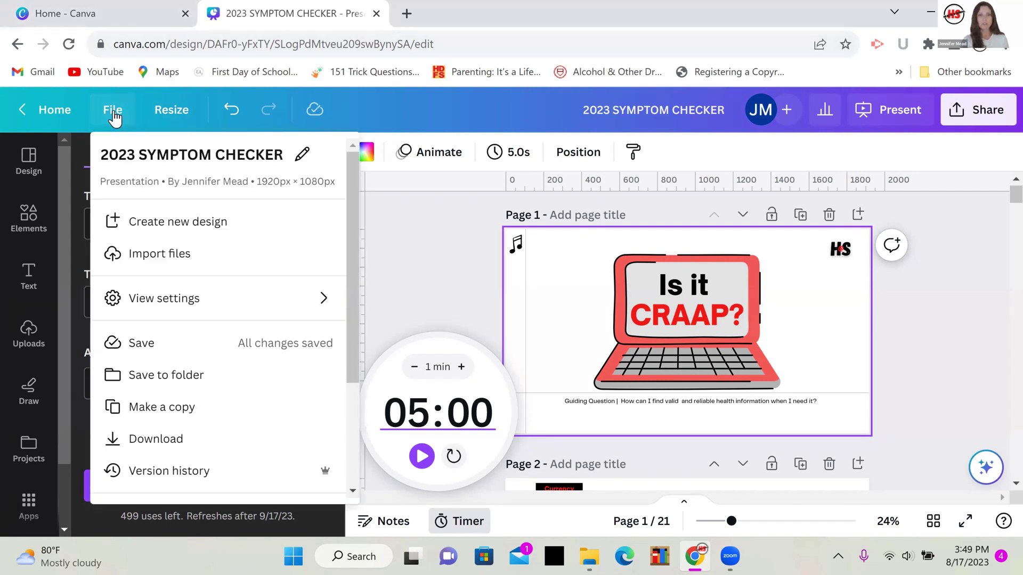
left_click(152, 376)
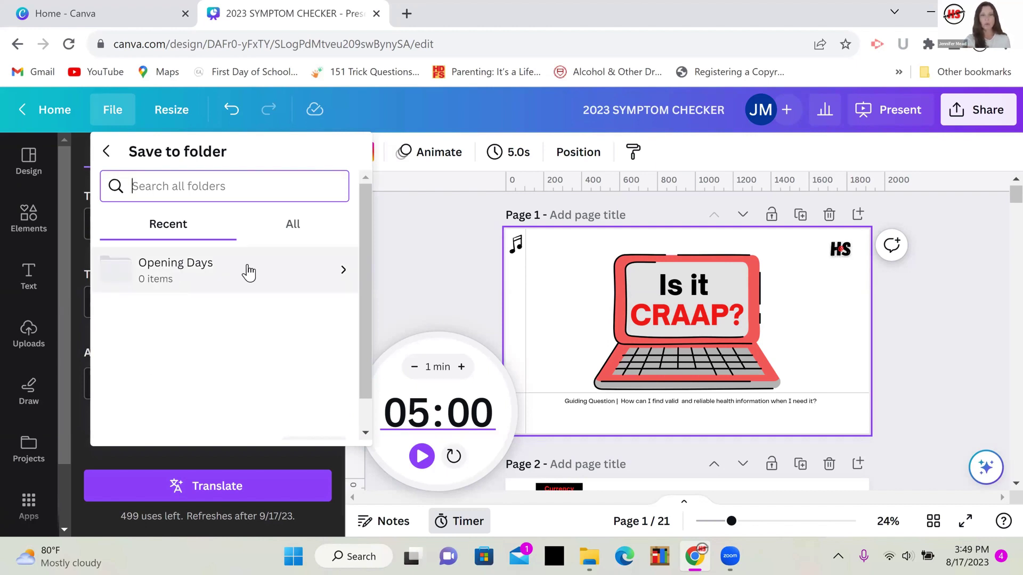
left_click_drag(366, 358, 366, 392)
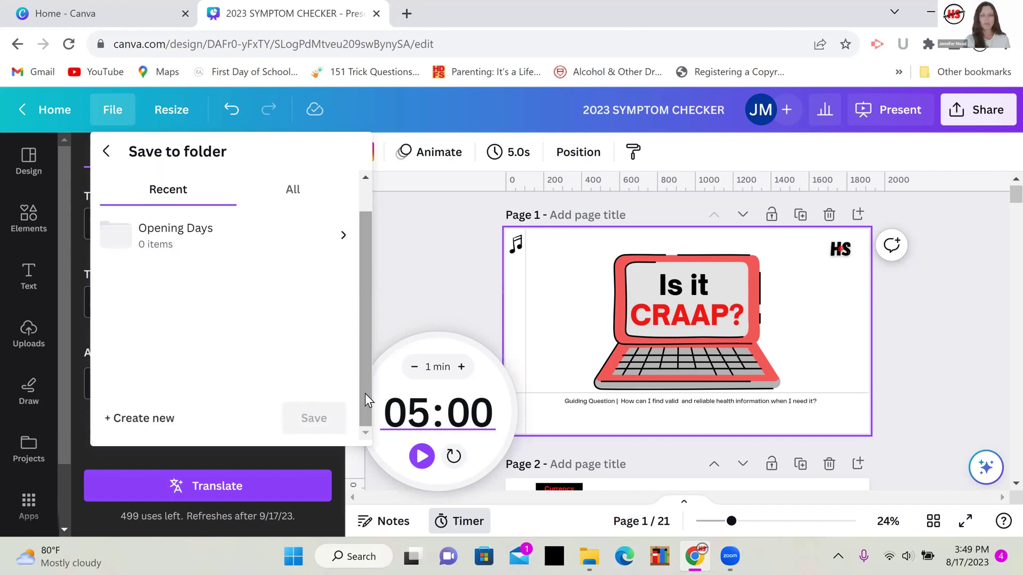
left_click(144, 421)
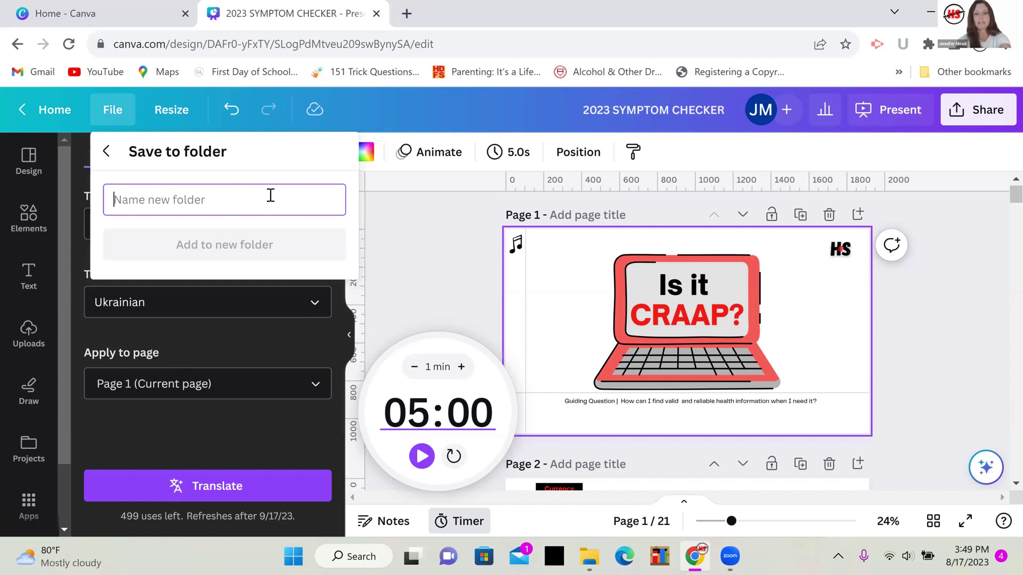
type("Su")
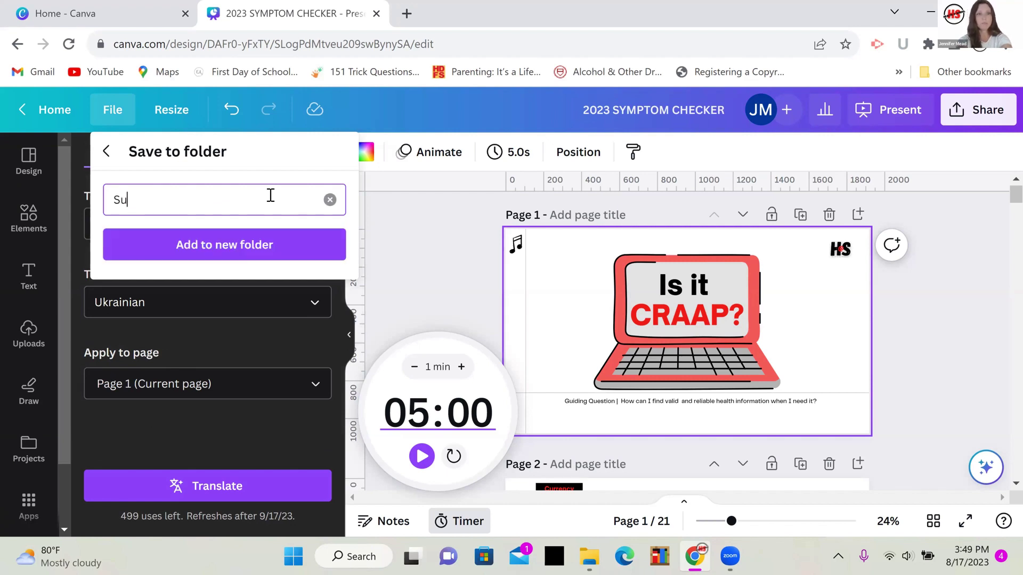
type("bstanc")
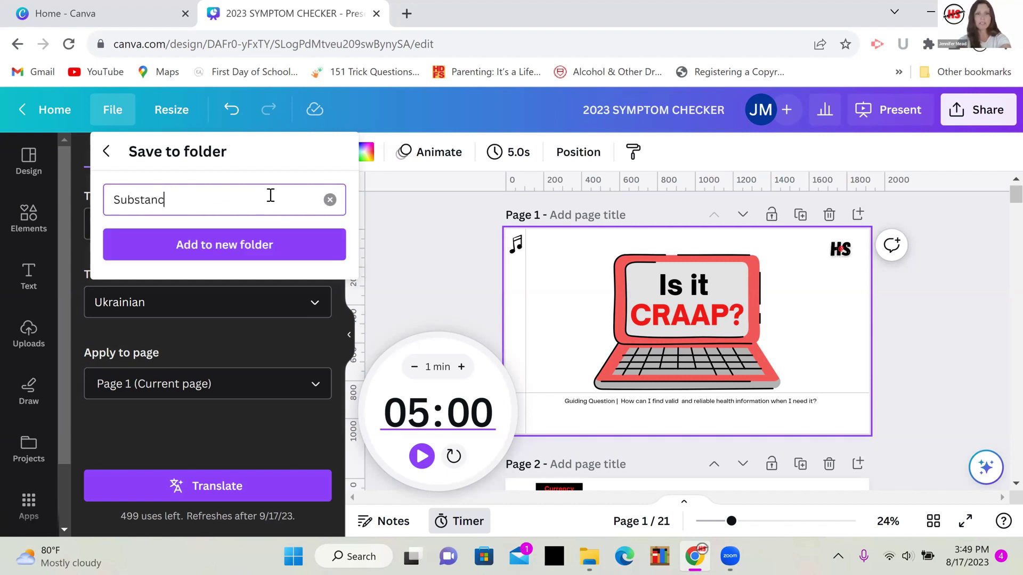
type("e Abuse ")
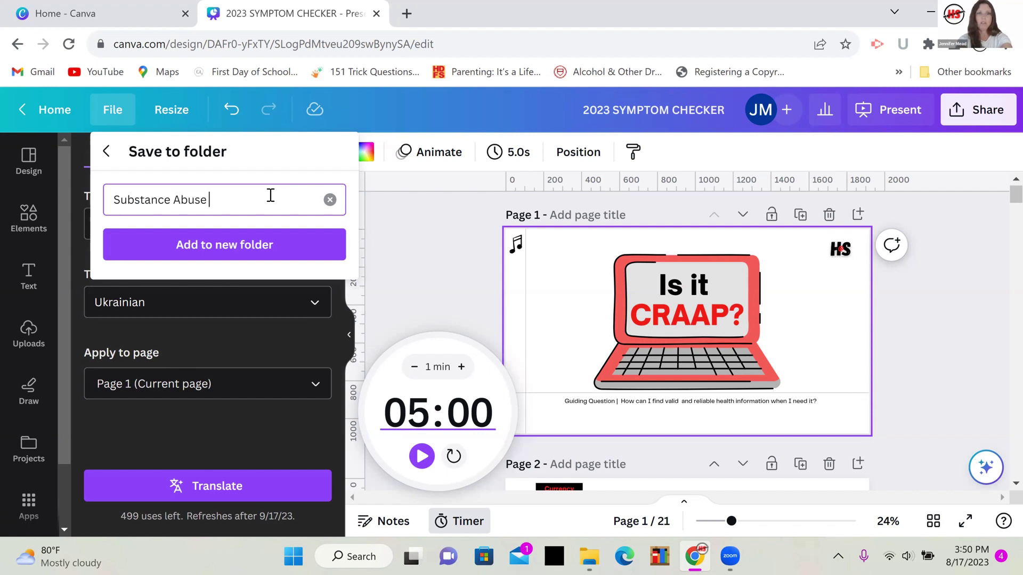
type("Prevention")
left_click(259, 256)
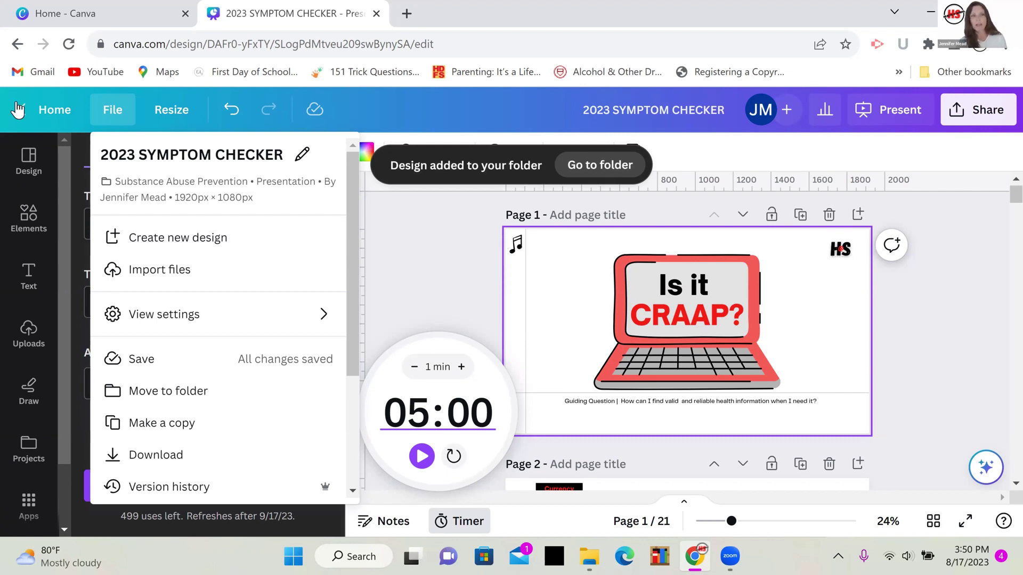
- Return to the home page and open the Substance Abuse Prevention folder among the projects to check the saved design
left_click(51, 109)
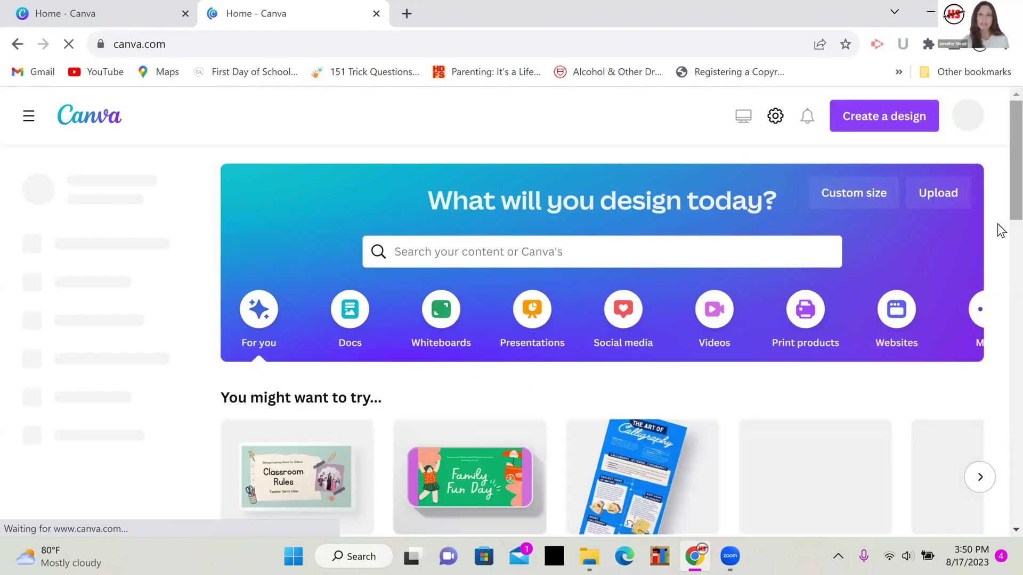
scroll(997, 250, "down", 4)
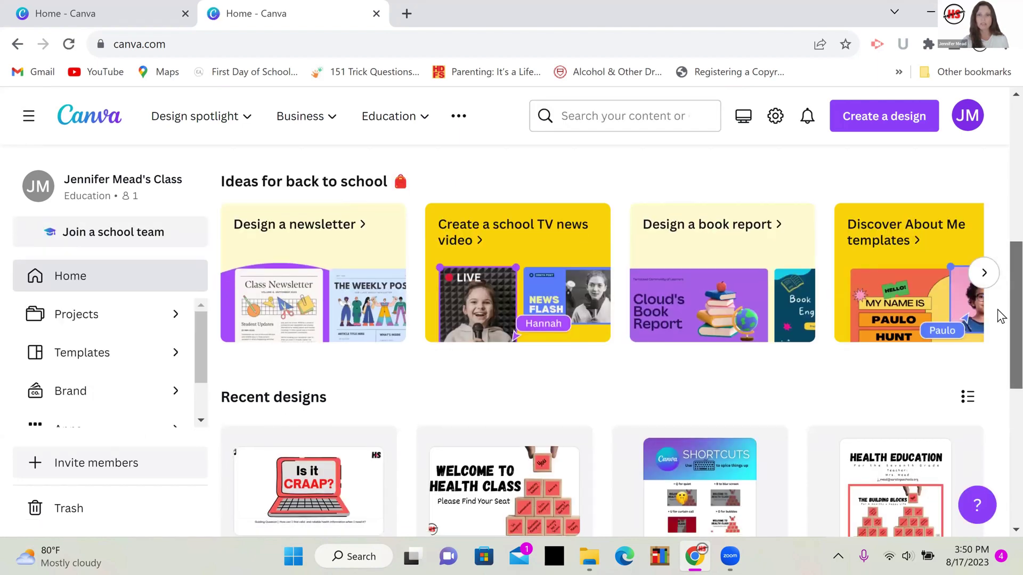
scroll(998, 277, "down", 3)
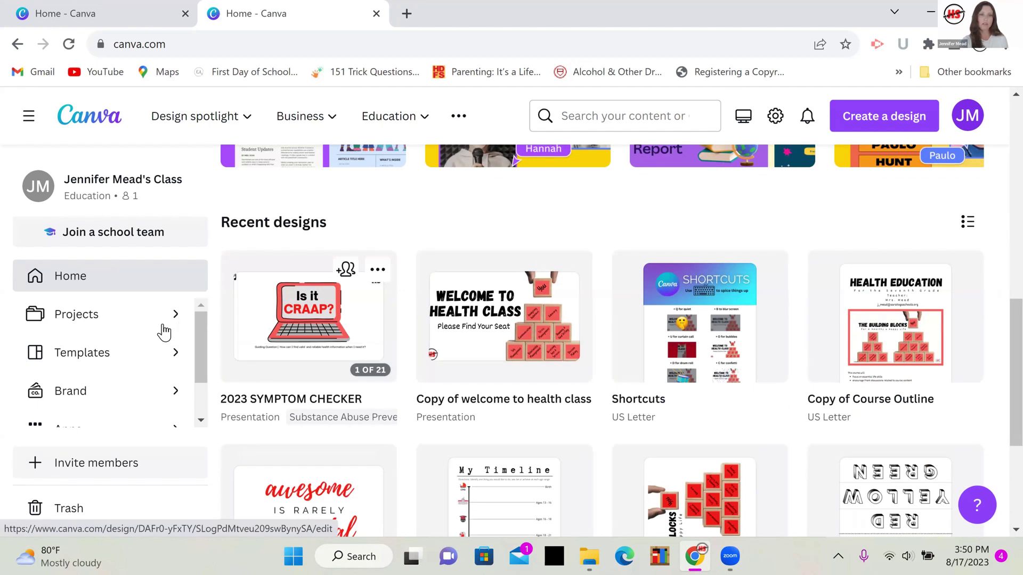
left_click(97, 322)
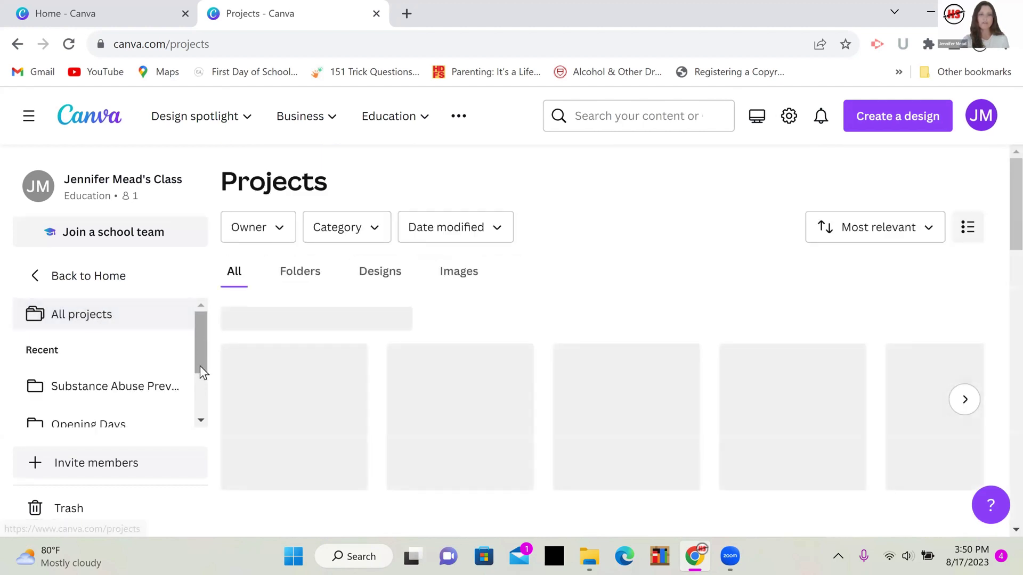
scroll(201, 371, "down", 2)
left_click(145, 327)
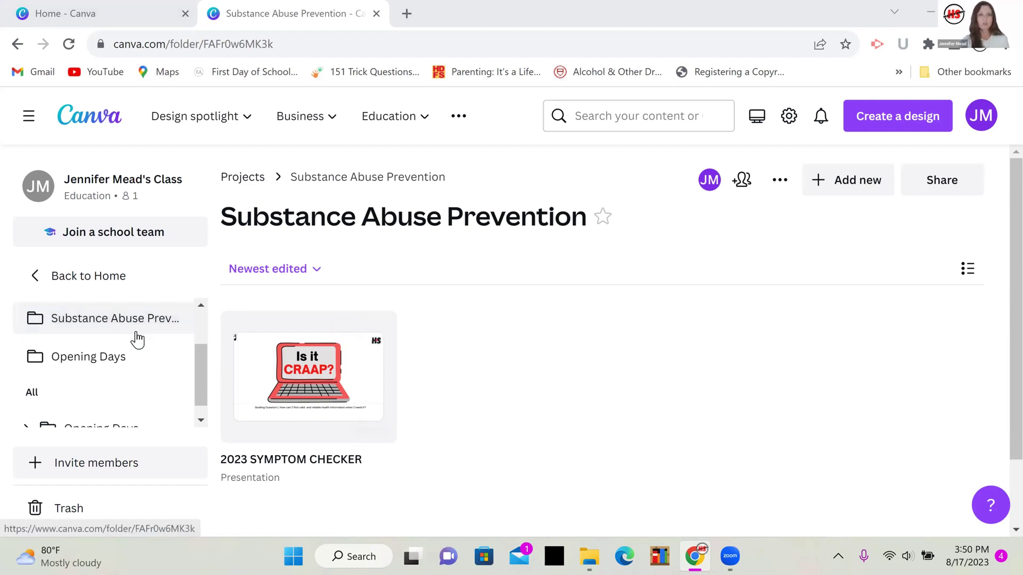
left_click_drag(199, 373, 200, 328)
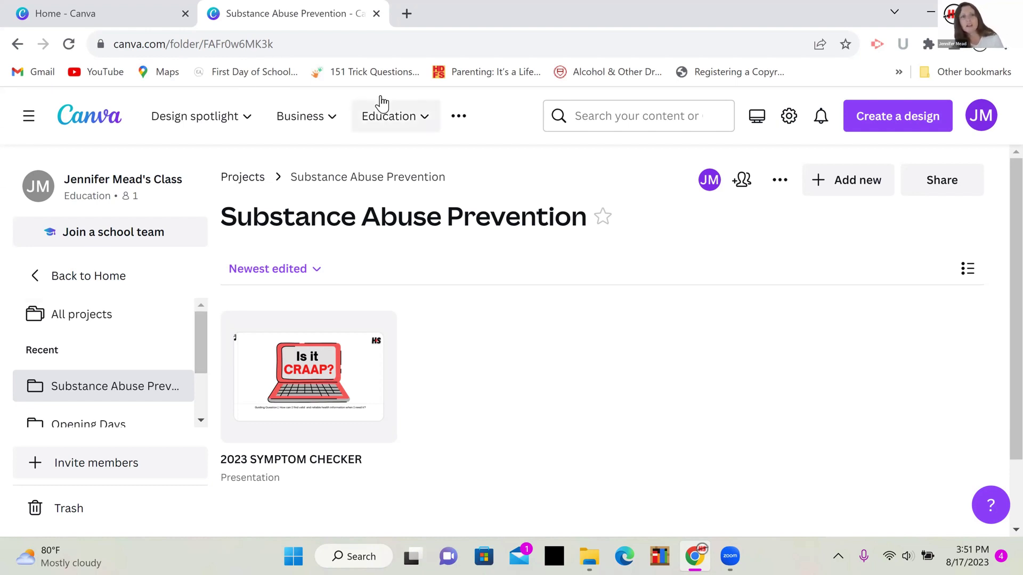
- Switch to File Explorer and open how-to-find-reliable-information-2023 from the Symptom Checker folder in Chrome
left_click(64, 13)
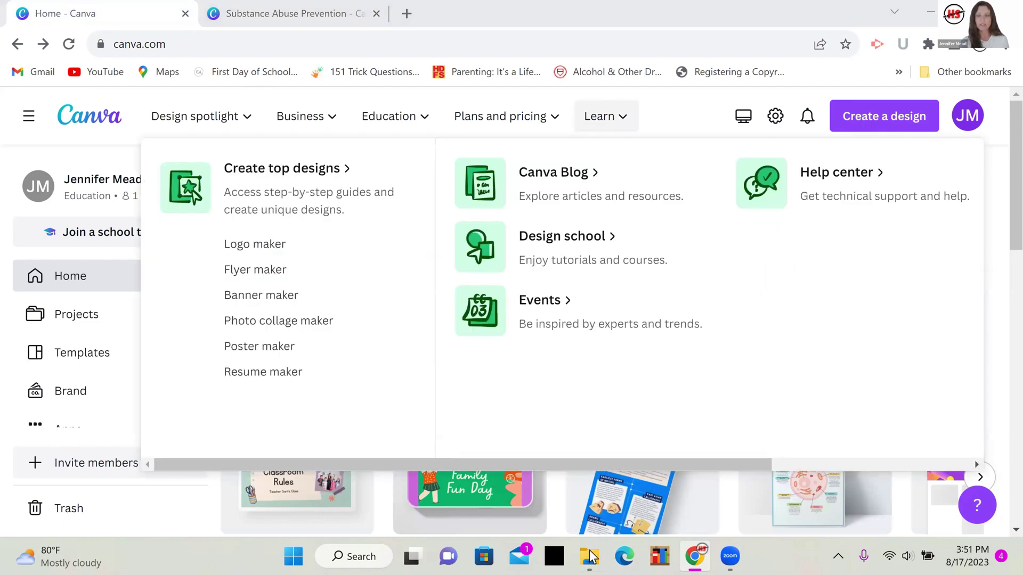
left_click(590, 557)
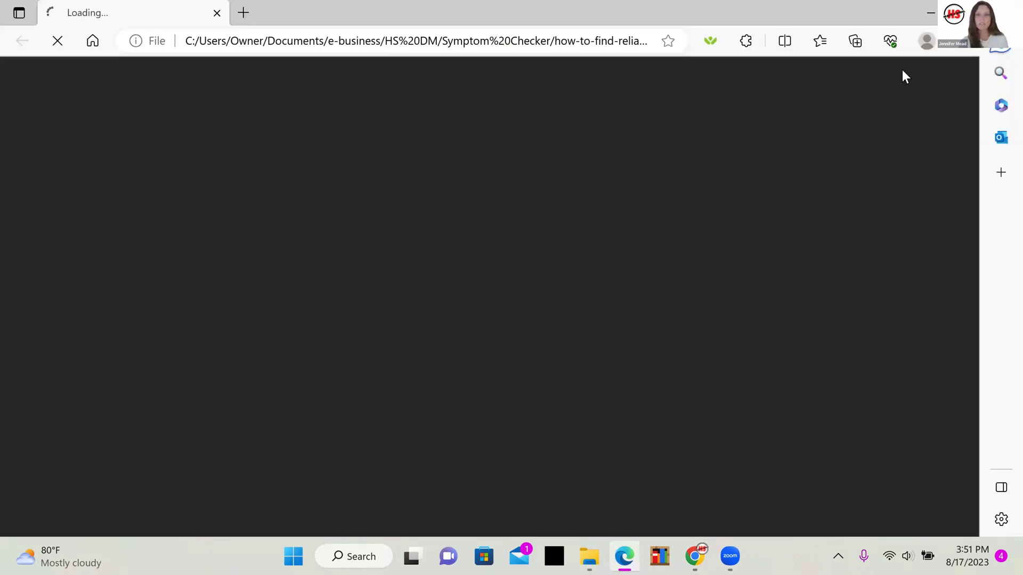
key("alt+F4")
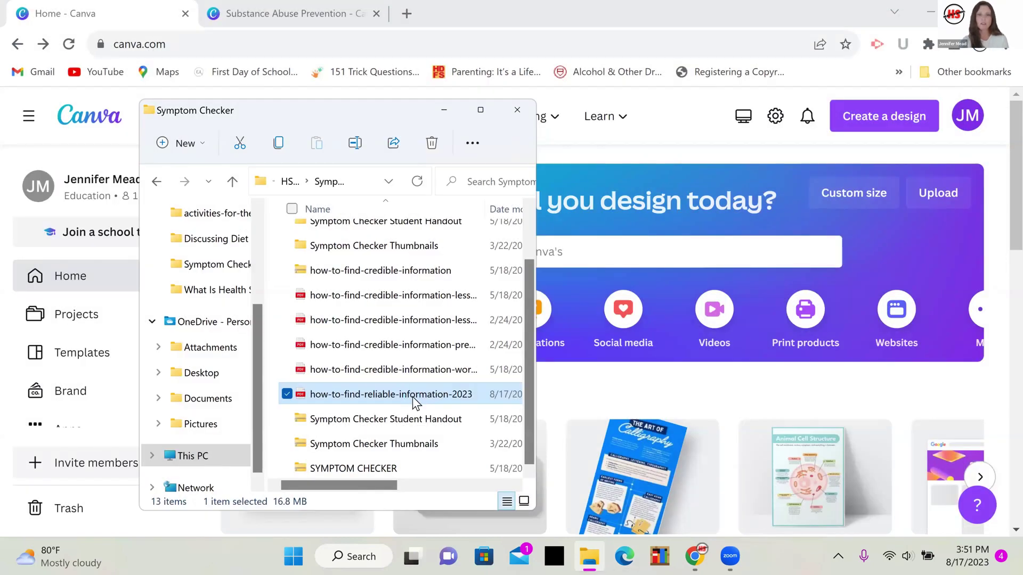
right_click(412, 396)
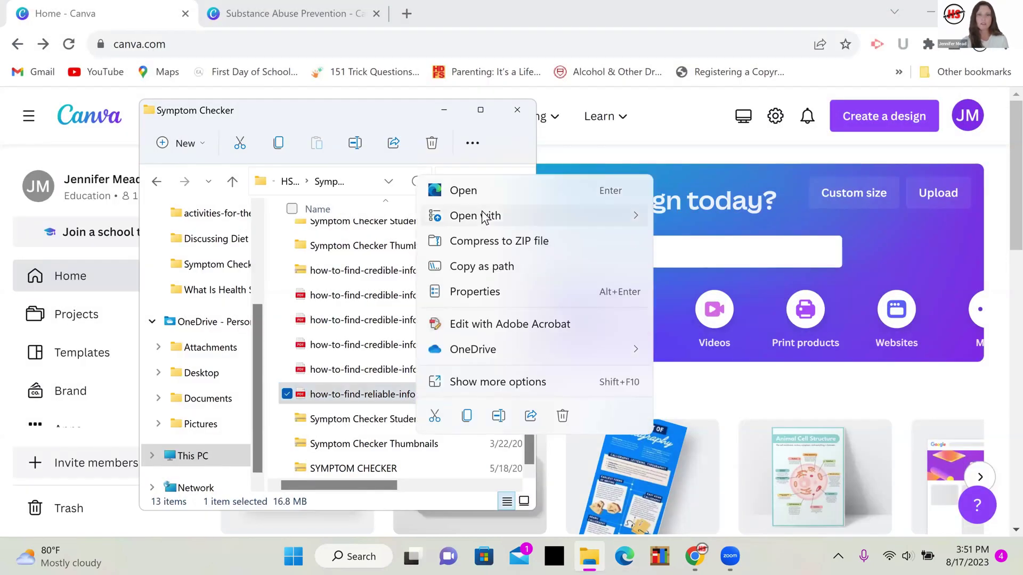
mouse_move(605, 214)
left_click(721, 244)
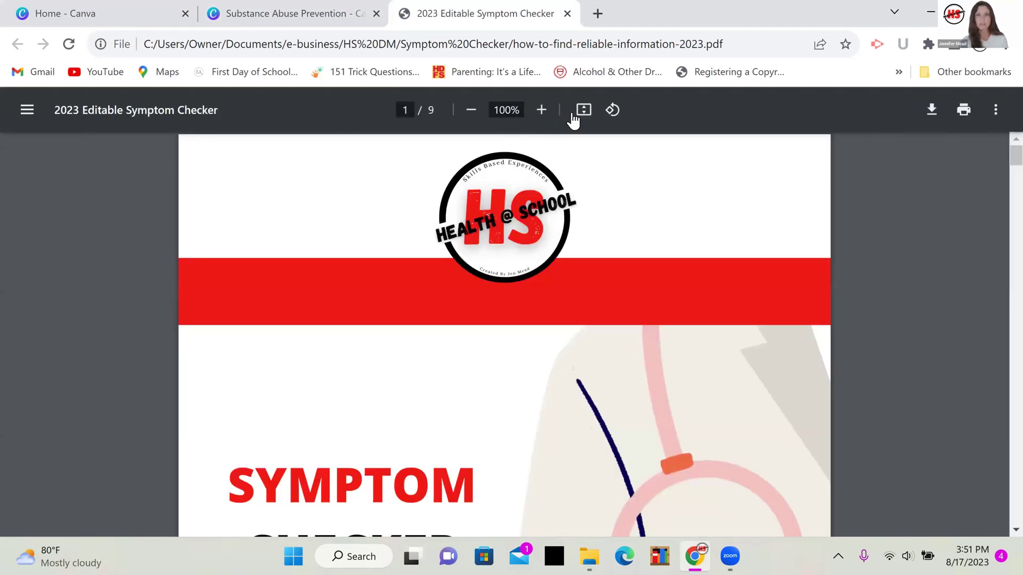
- Follow the editable link for the Symptom Checker Handout in the PDF's Materials section and create a copy from the template
left_click(584, 110)
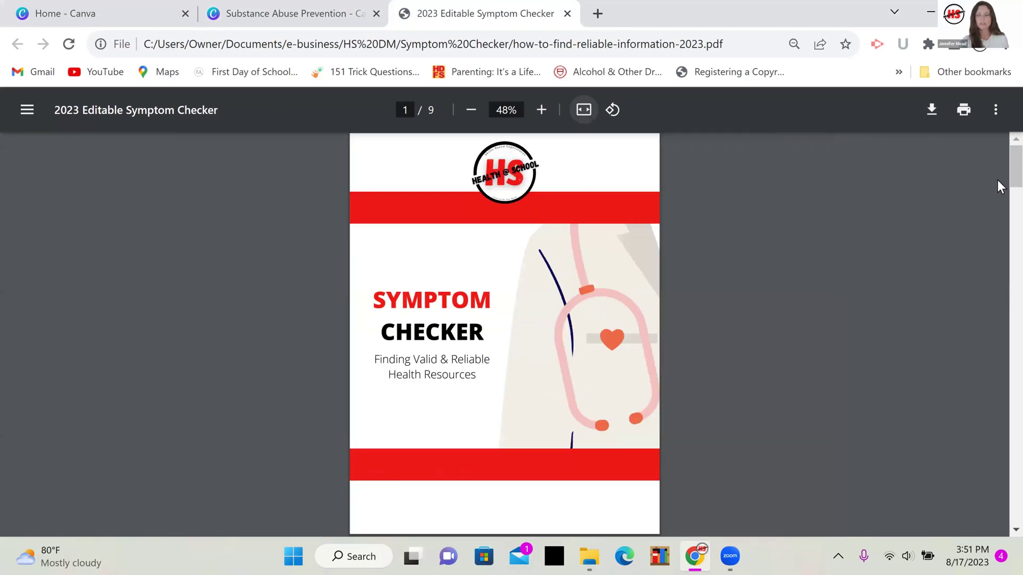
scroll(998, 208, "down", 1)
scroll(997, 213, "down", 5)
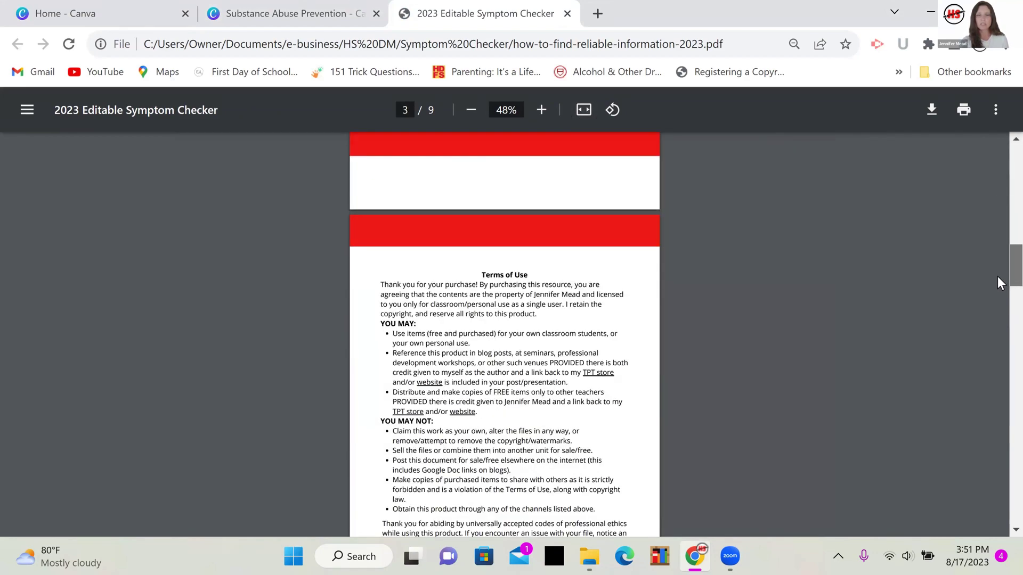
scroll(997, 276, "down", 8)
scroll(998, 283, "down", 15)
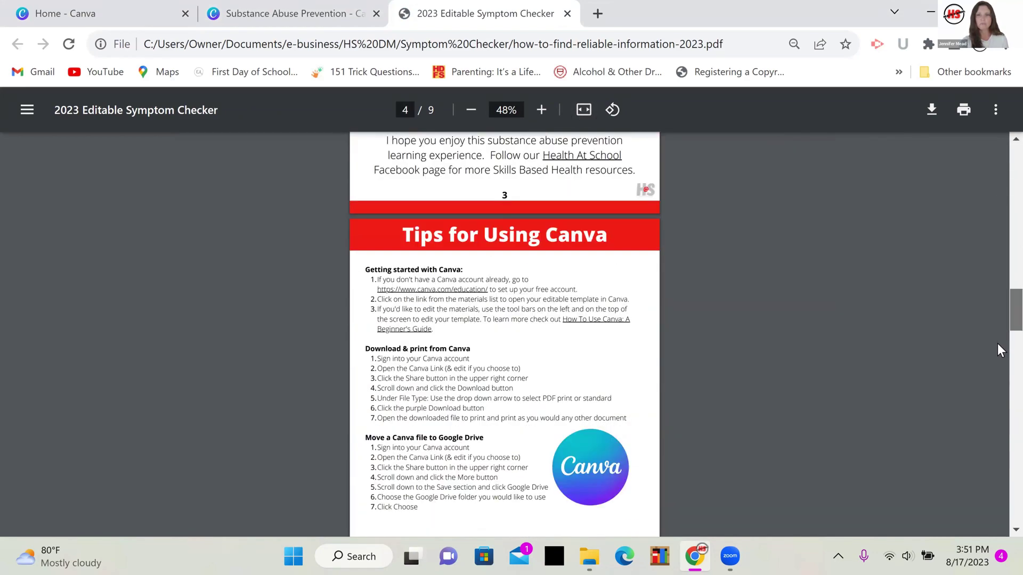
scroll(997, 350, "up", 2)
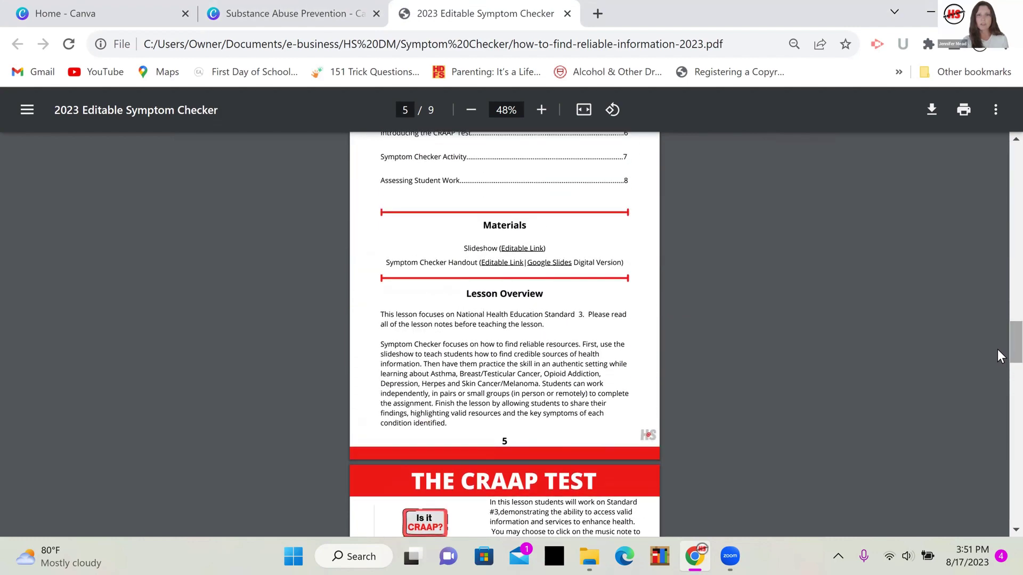
left_click(508, 264)
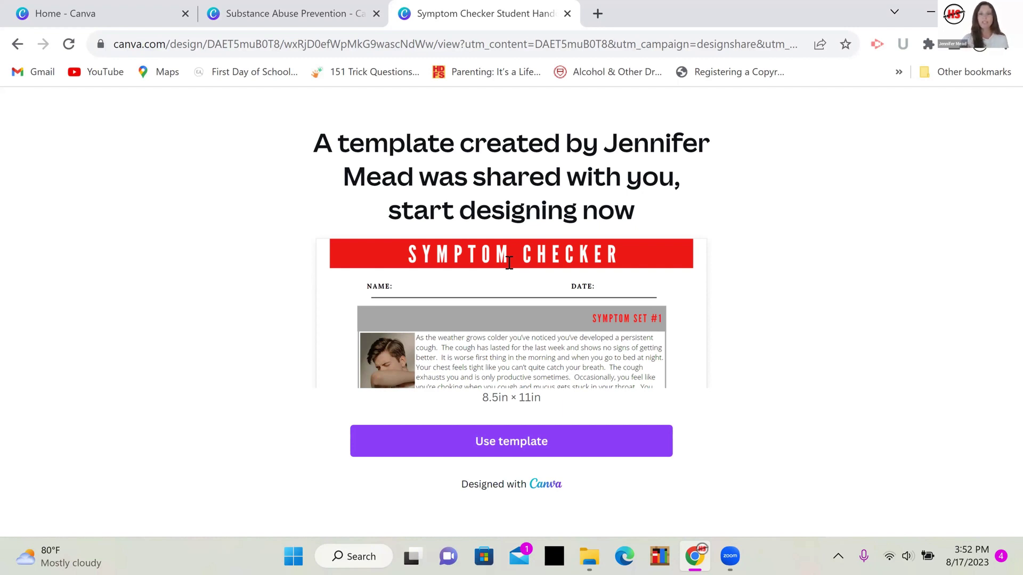
left_click(681, 421)
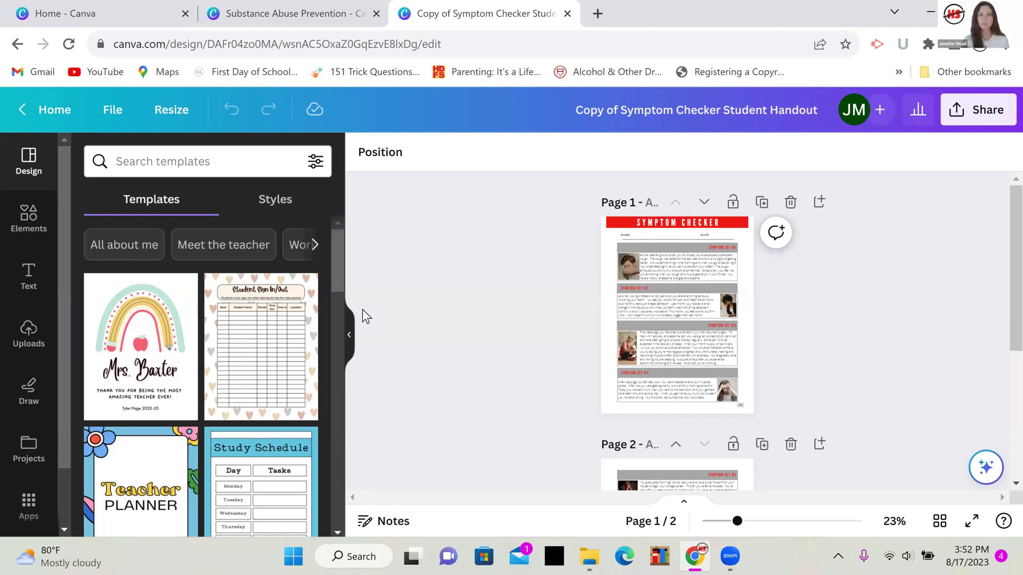
- Hide the template gallery and enlarge the handout to 51% to review page 1
left_click(351, 336)
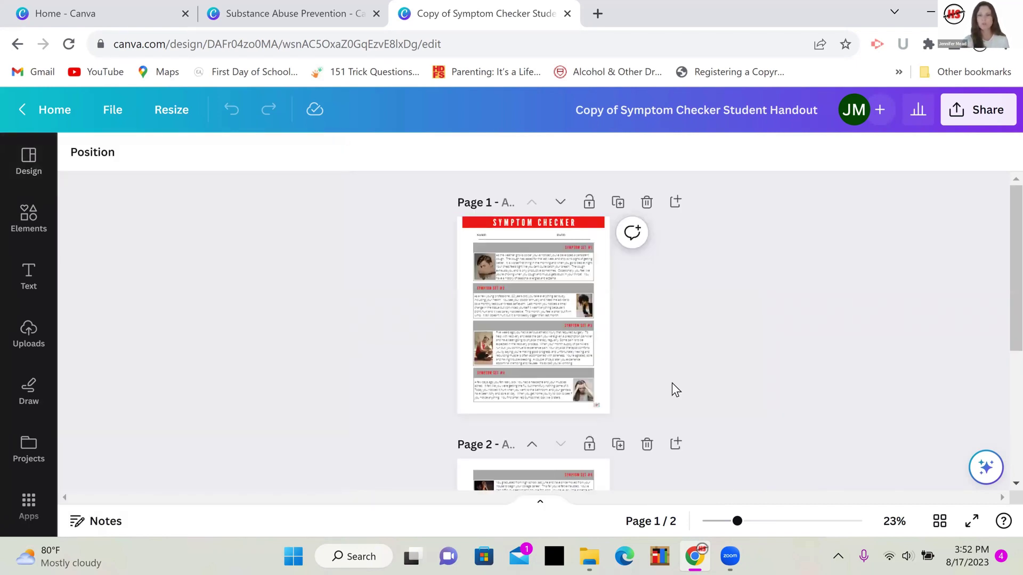
left_click_drag(739, 527, 774, 528)
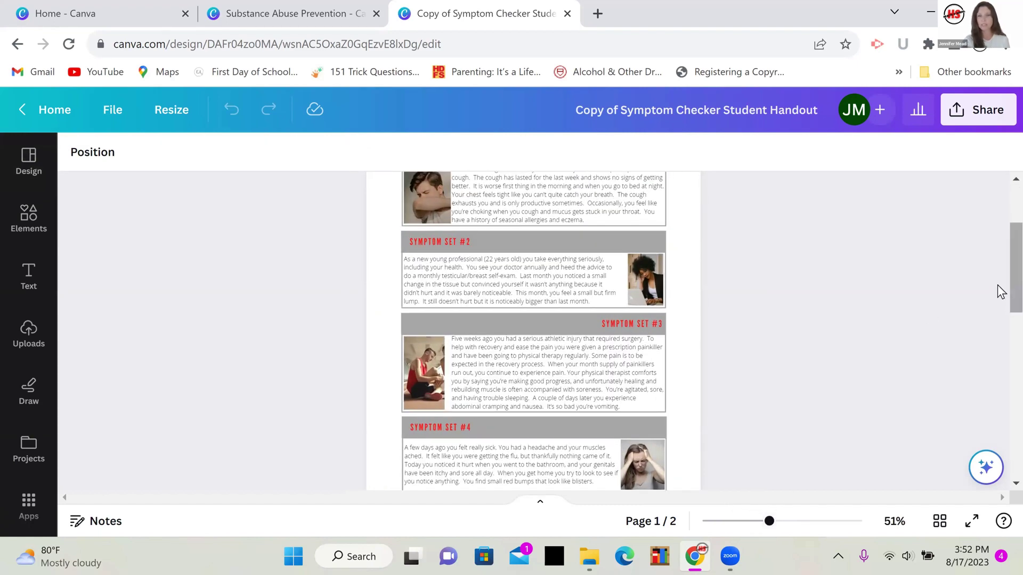
scroll(999, 277, "up", 3)
scroll(999, 259, "up", 1)
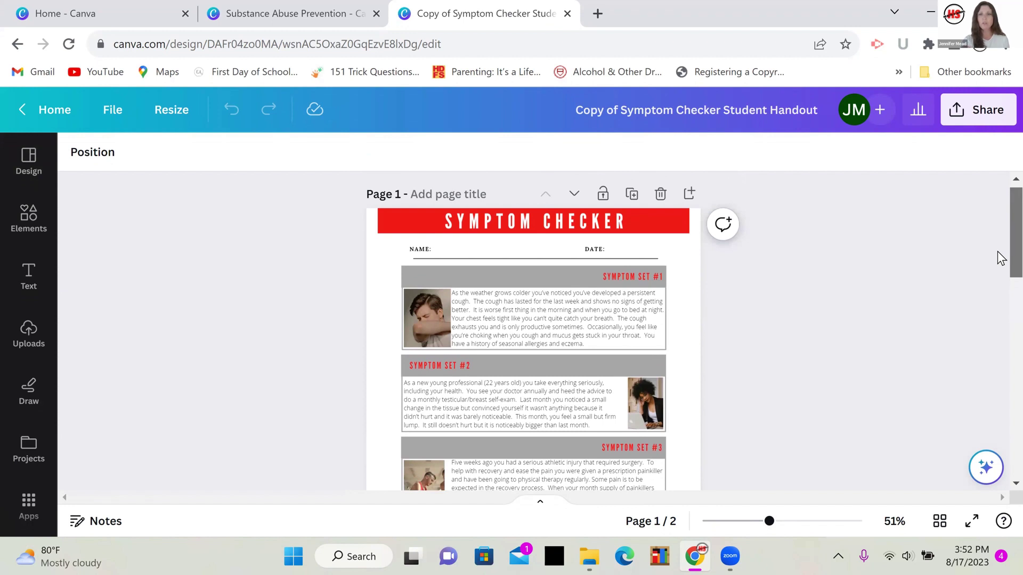
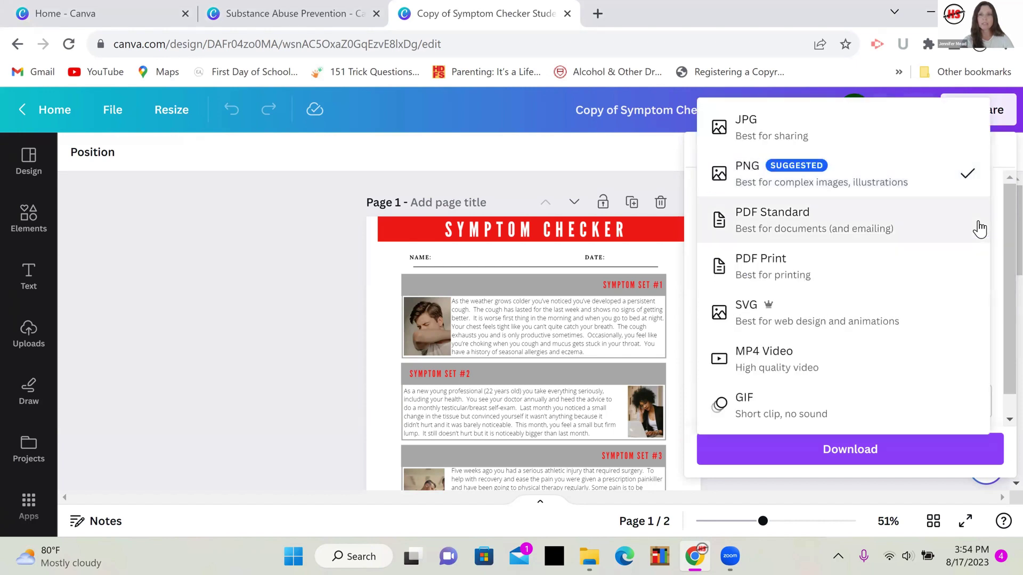
- Download all pages of the student handout as PDF Print with the RGB color profile and dismiss the download notice
left_click(839, 262)
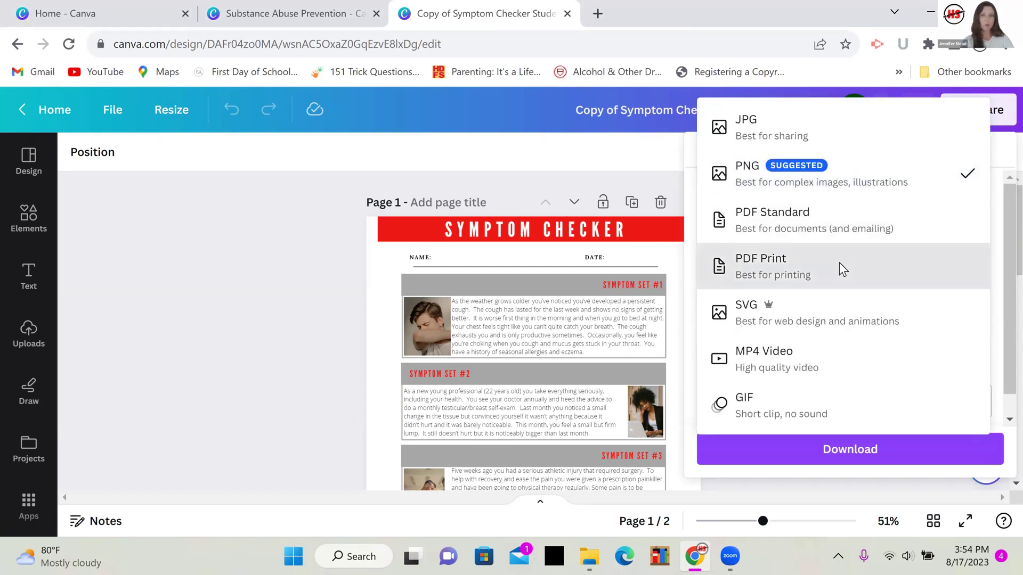
scroll(997, 295, "down", 1)
scroll(997, 295, "down", 1)
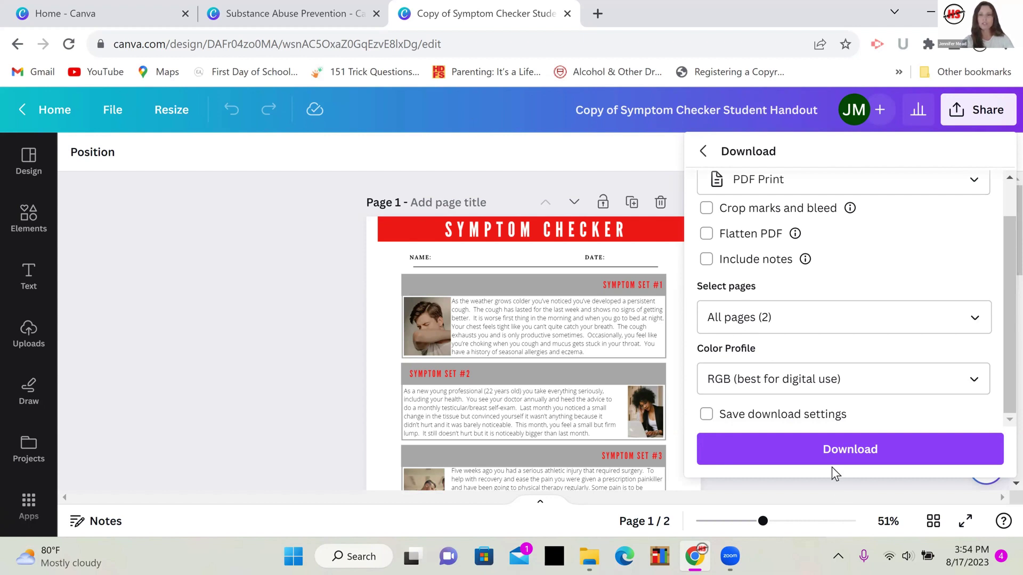
left_click(829, 450)
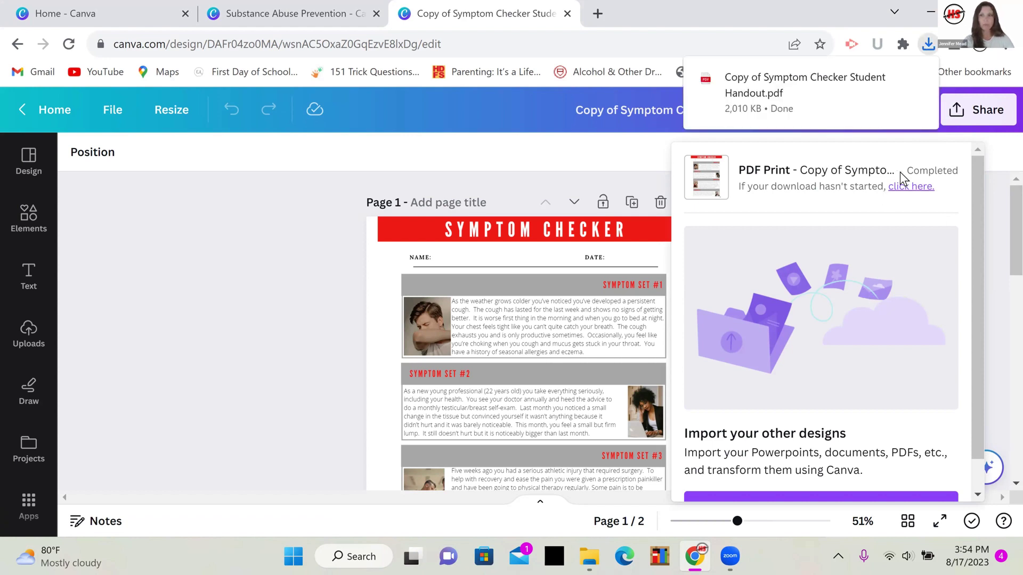
left_click(1001, 212)
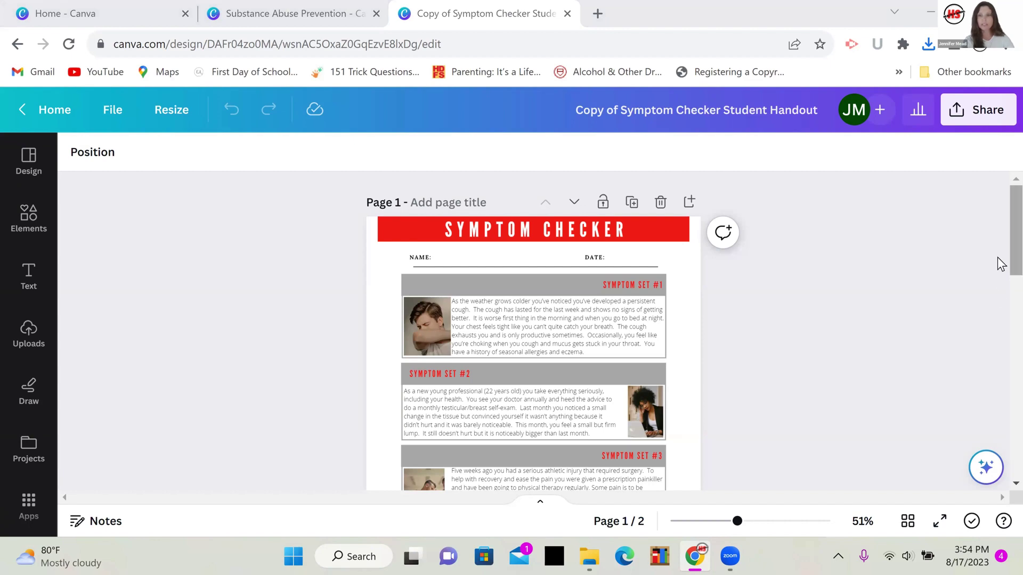
- Generate a template link for the Symptom Checker Student Handout from all sharing options and copy it
scroll(1001, 331, "down", 15)
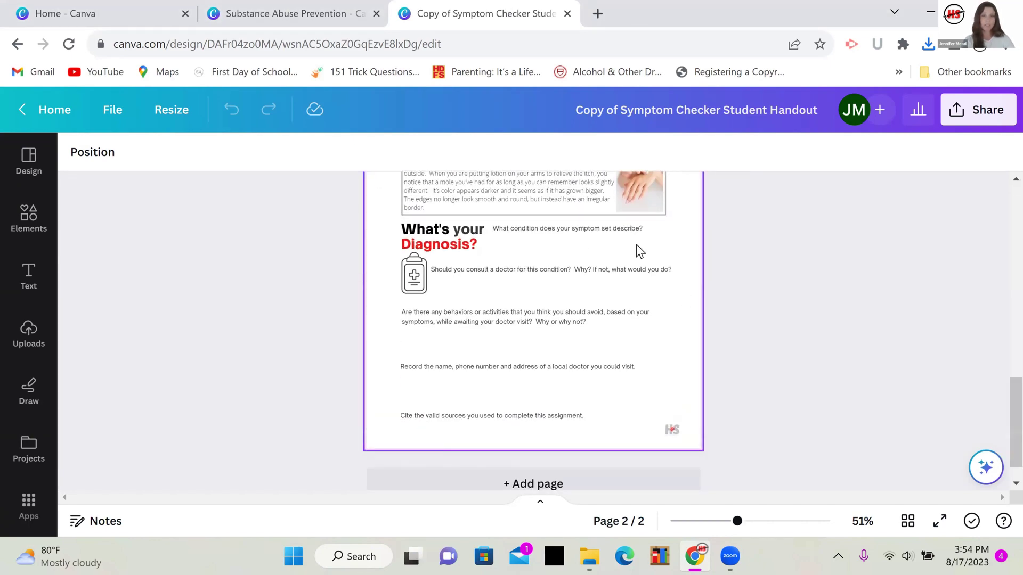
left_click(985, 121)
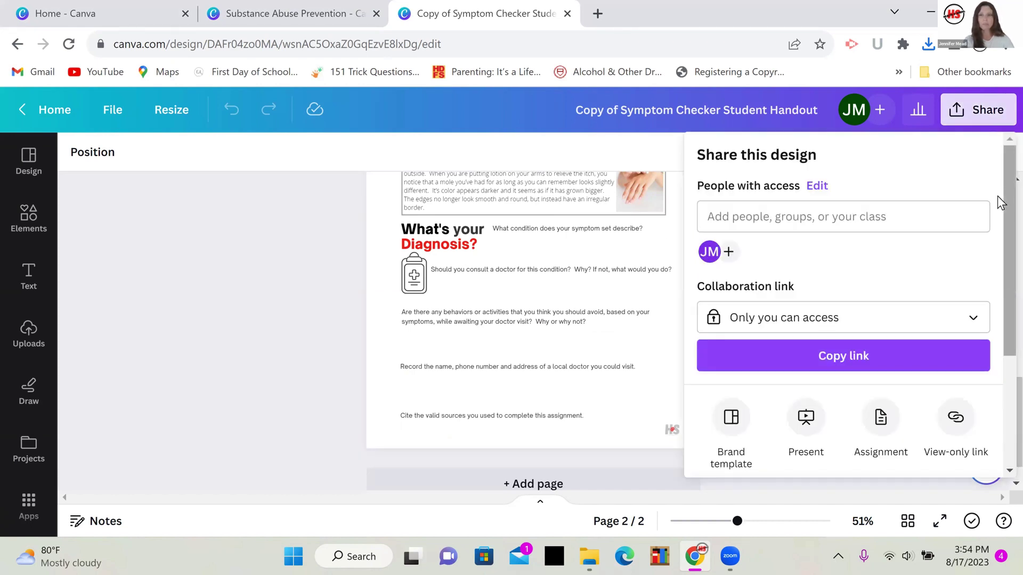
scroll(997, 194, "down", 3)
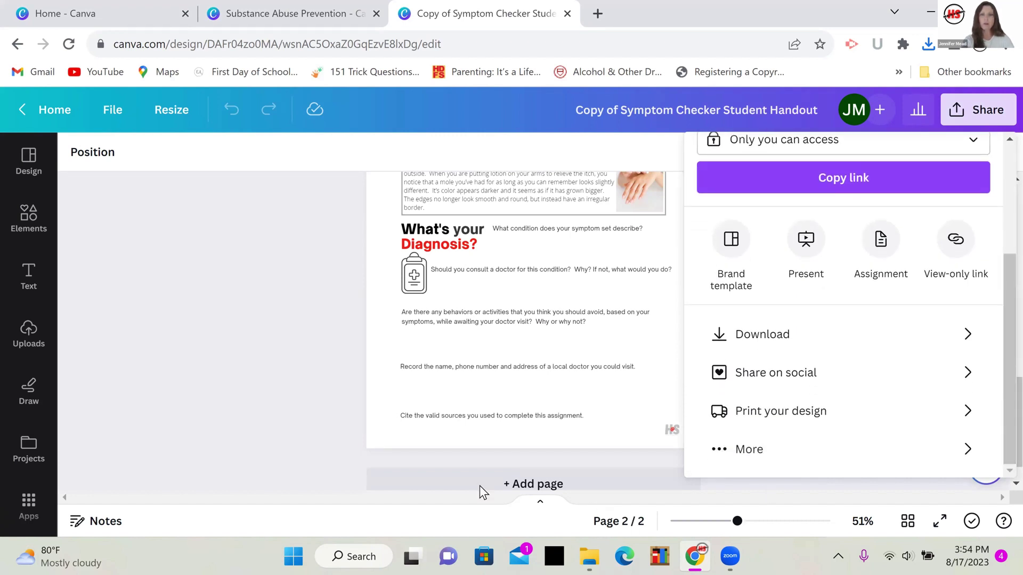
left_click(964, 454)
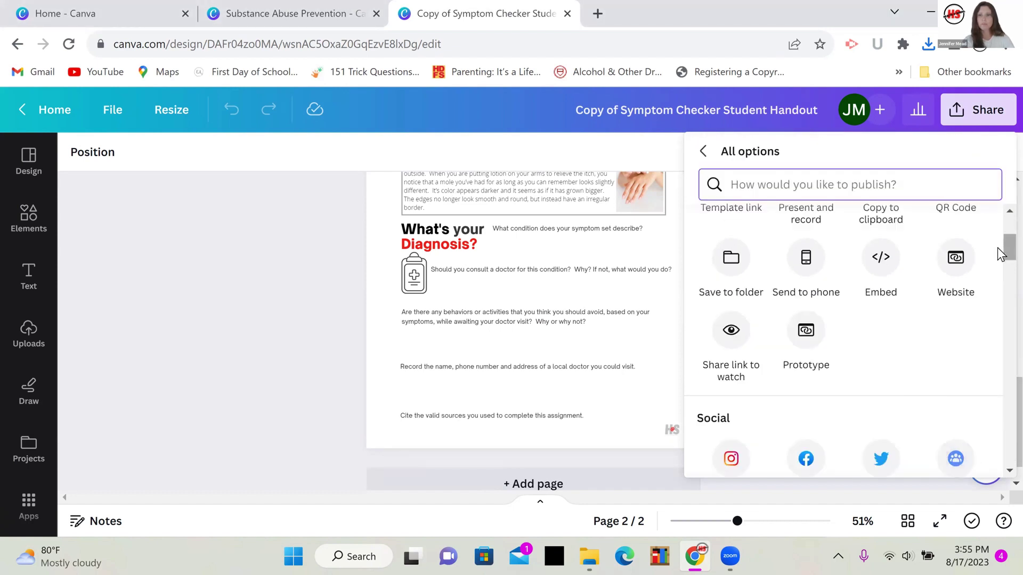
scroll(997, 248, "up", 3)
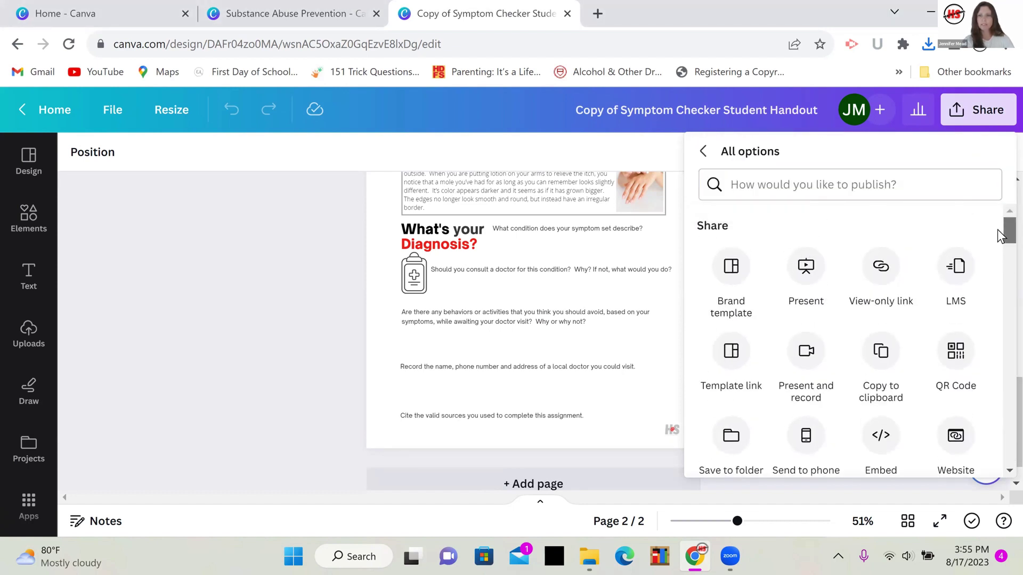
left_click(732, 352)
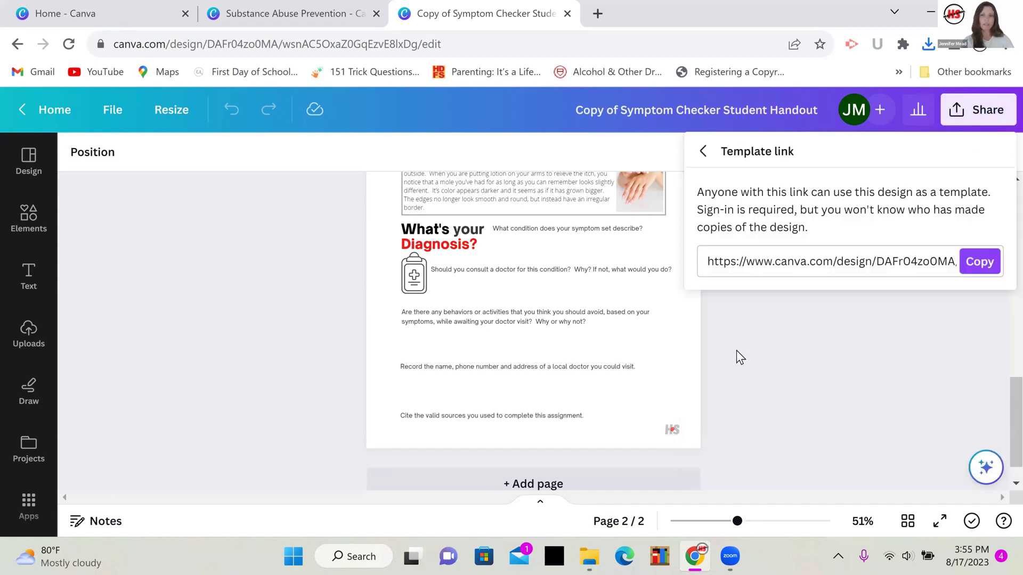
left_click(984, 271)
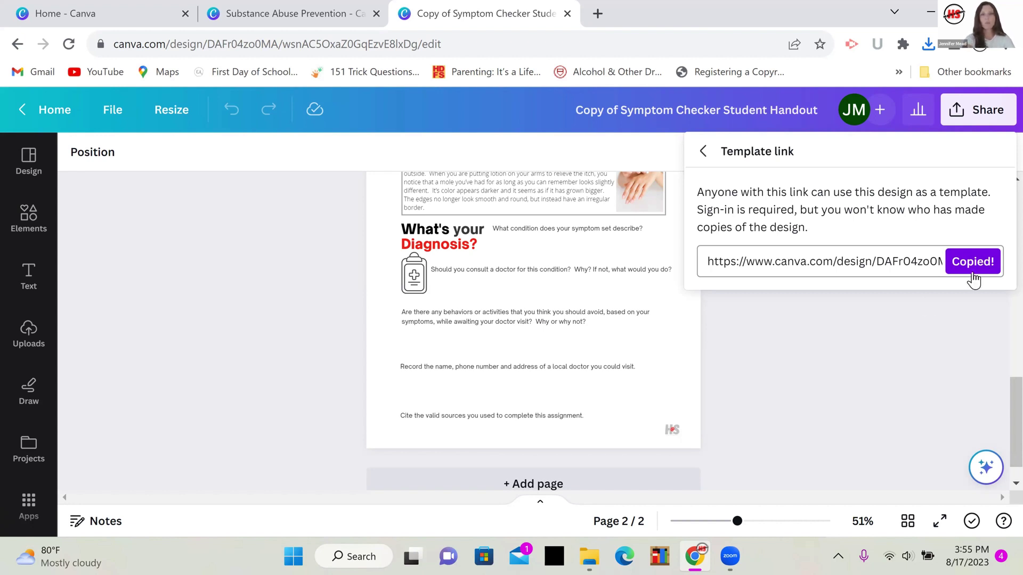
left_click(915, 370)
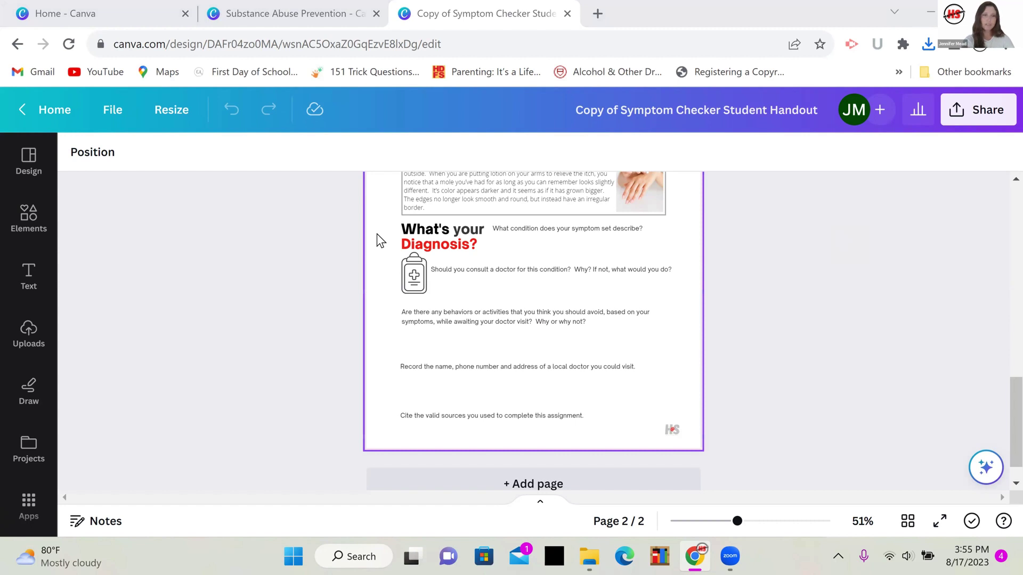
- Add a text box under "What condition does your symptom set describe?" on page 2 and turn off its uppercase formatting
left_click(31, 274)
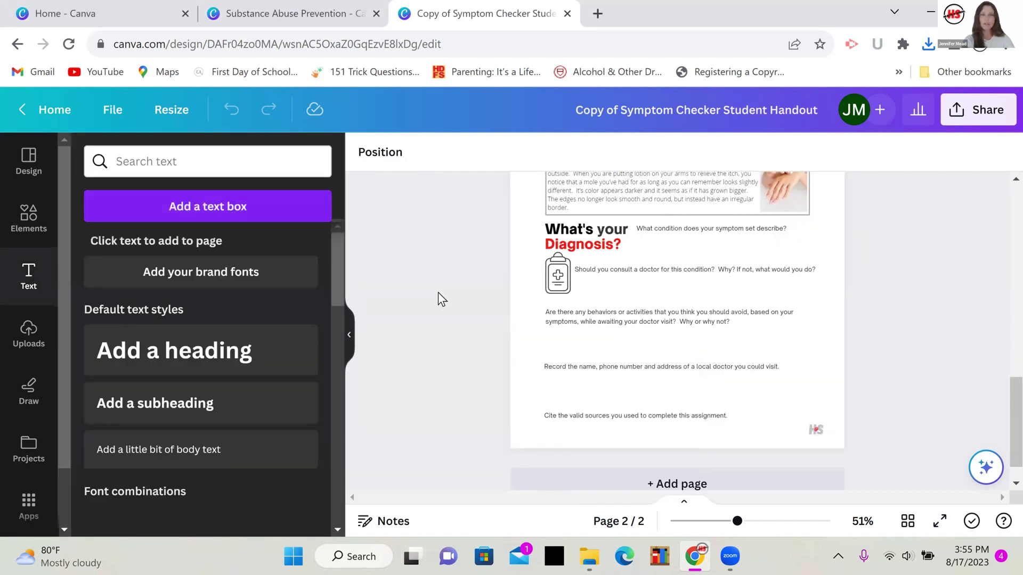
left_click(694, 250)
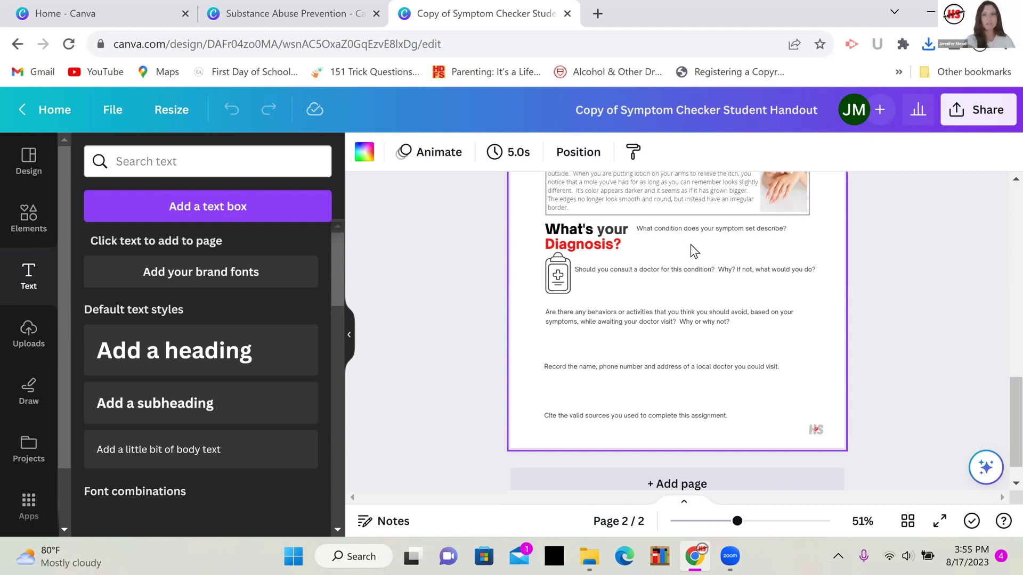
key("t")
left_click_drag(690, 351, 678, 281)
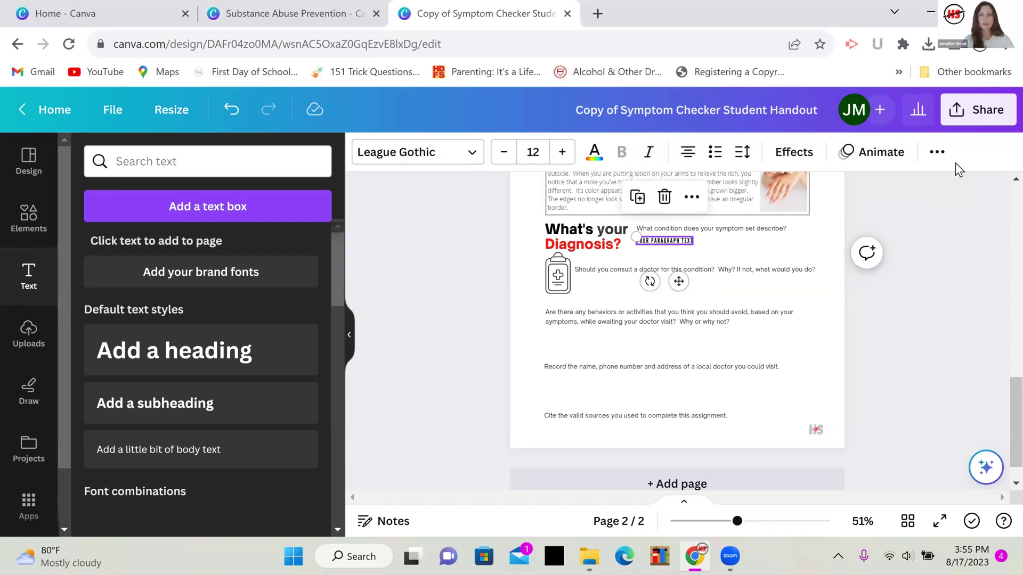
left_click(937, 152)
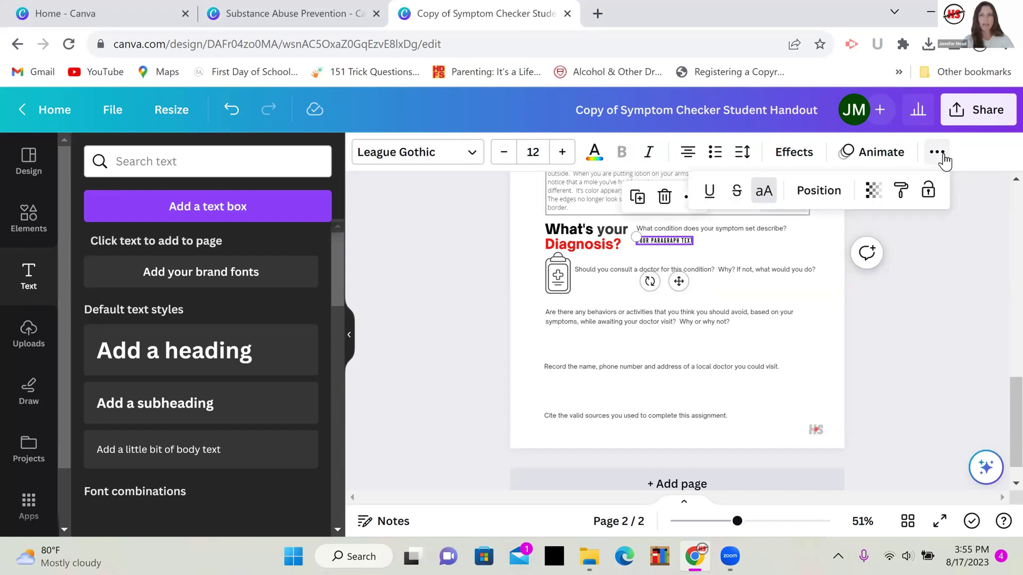
left_click(763, 196)
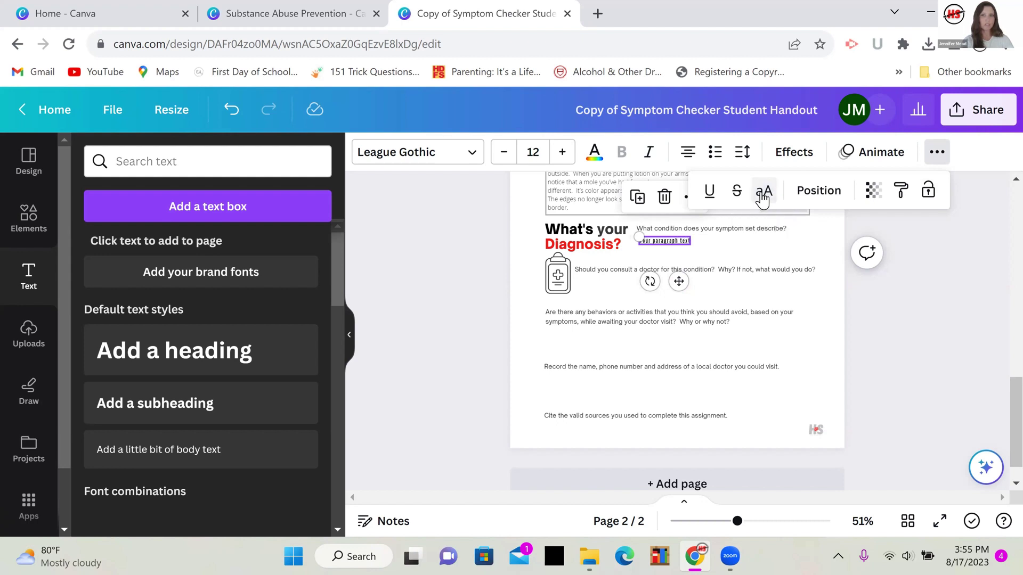
- Replace the placeholder text with "I think condition asthma" and align the text box under the question's left edge
double_click(664, 242)
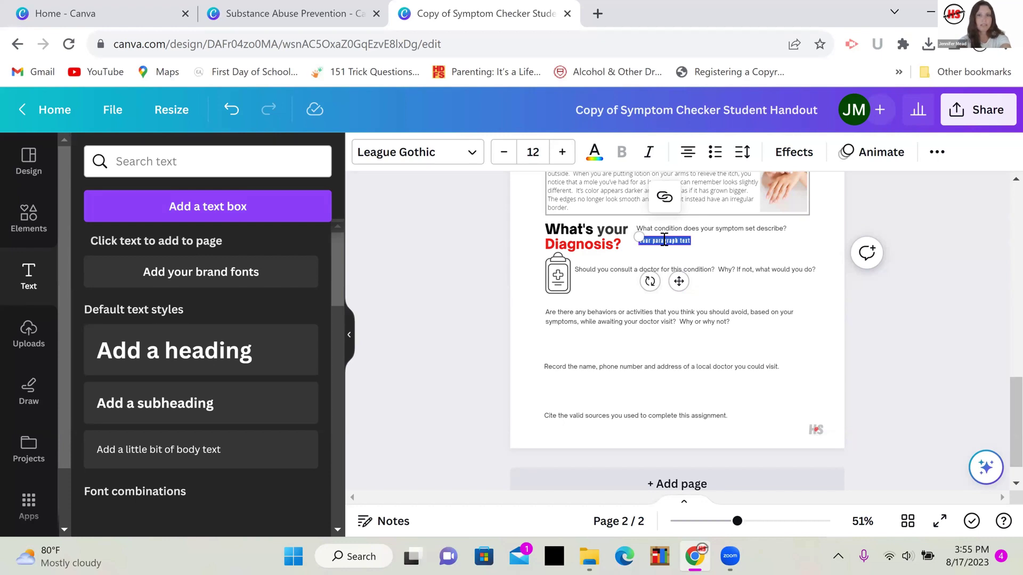
type("melanoma")
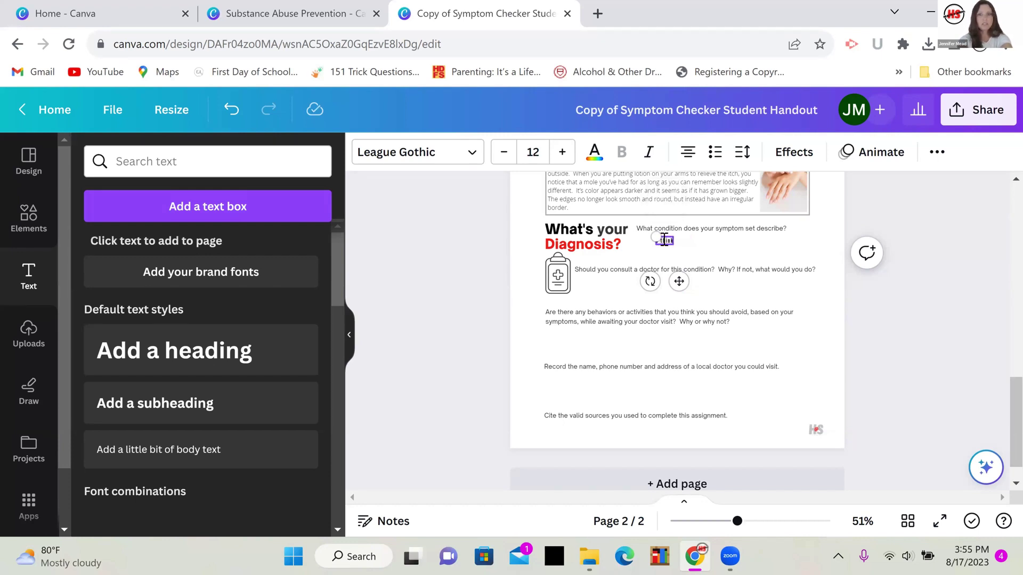
type("k condition asthma")
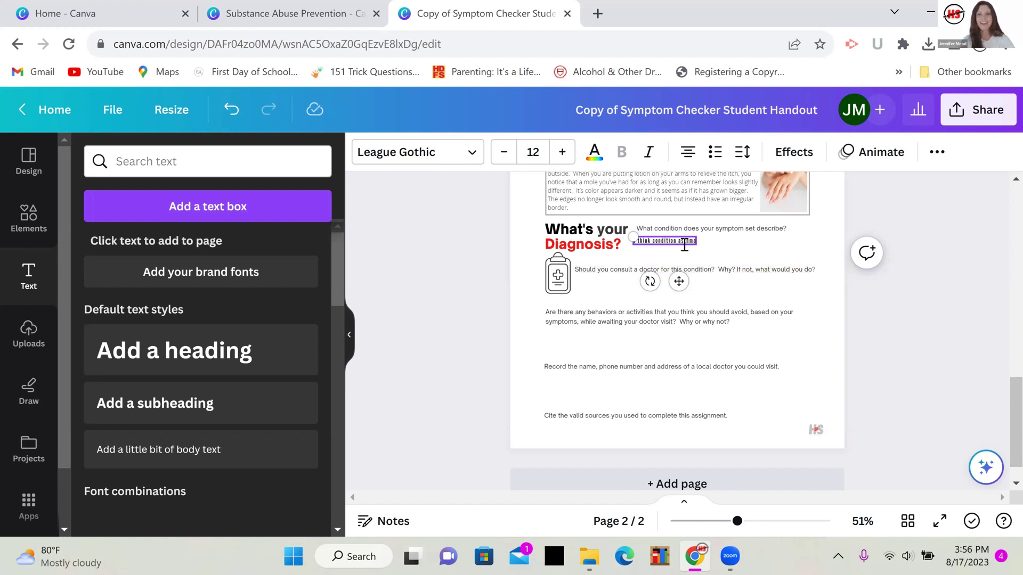
left_click_drag(679, 281, 683, 284)
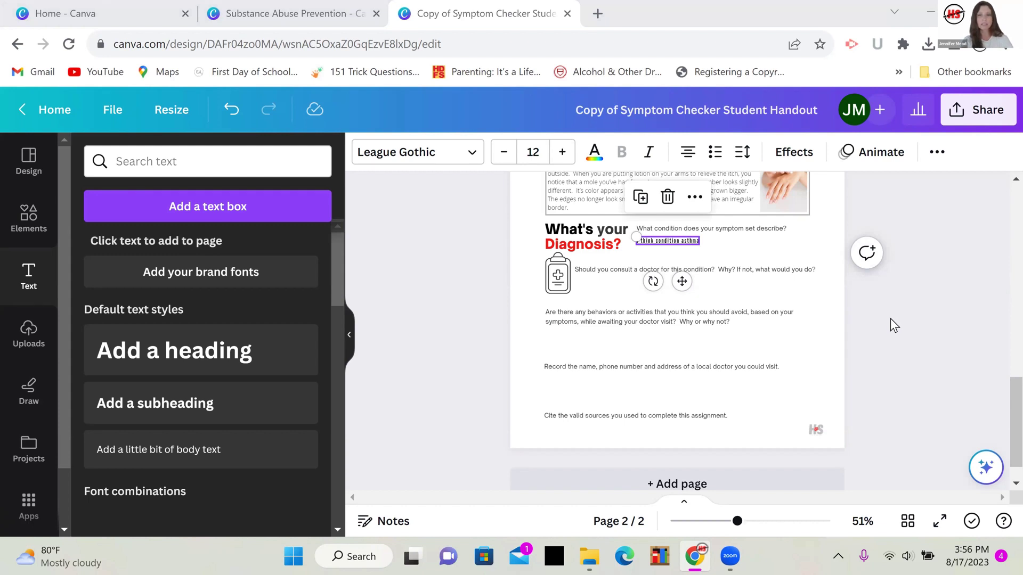
- Delete the sample answer text box under the first diagnosis question
left_click(799, 290)
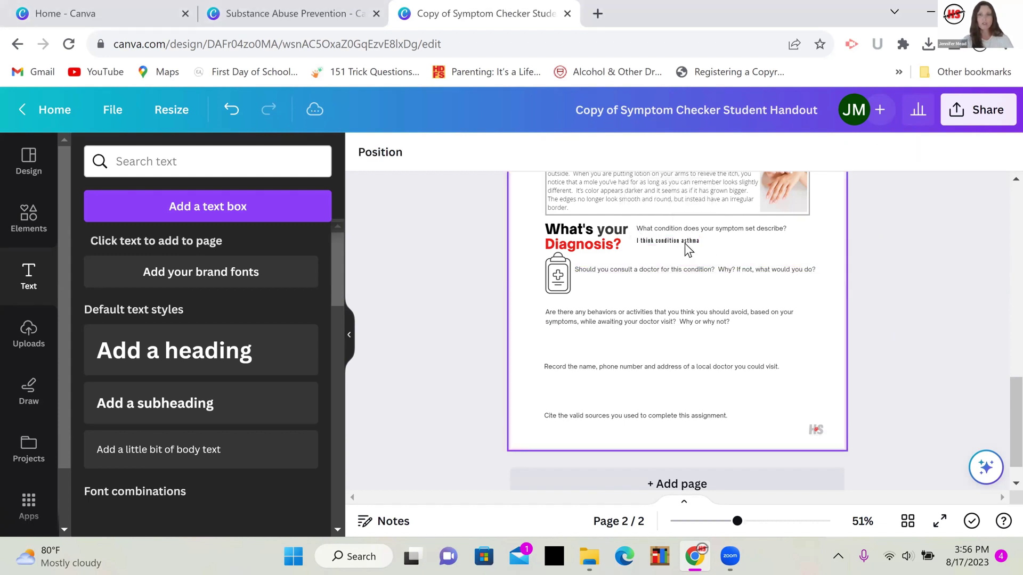
left_click(686, 244)
key("Delete")
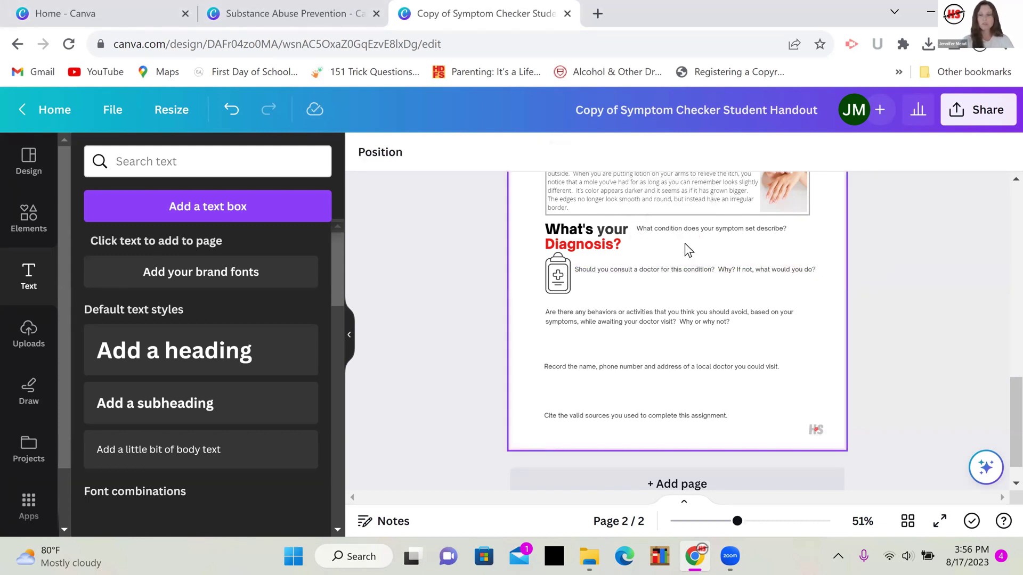
- Find the Translate tool by searching the assistant for "tran" and examine its target languages and page choices
left_click(987, 469)
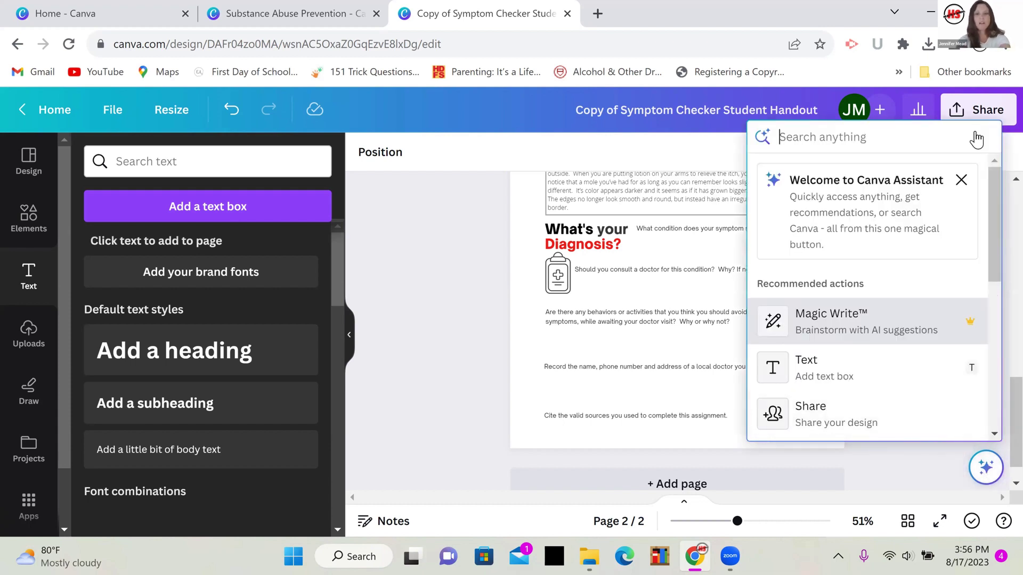
type("tran")
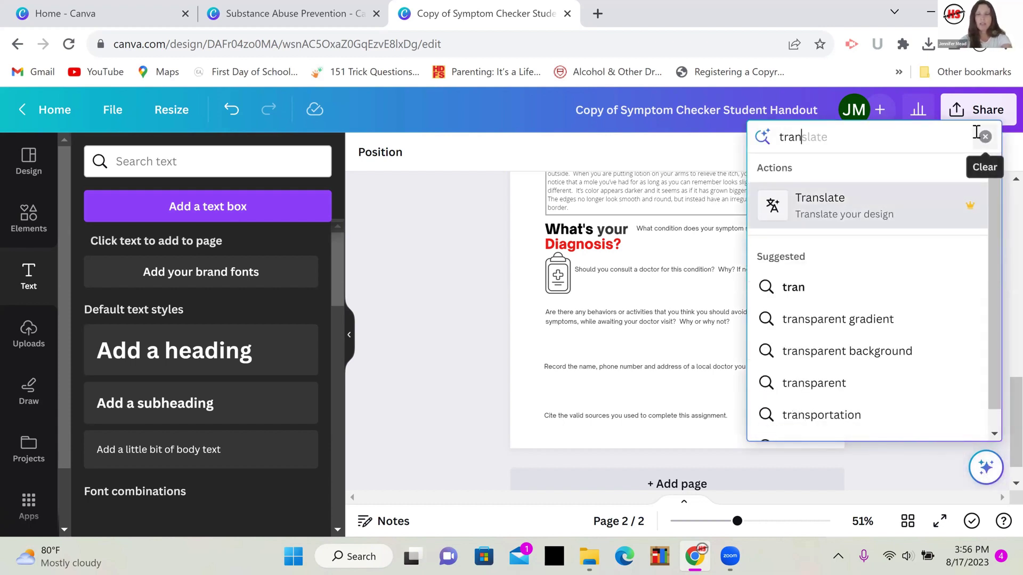
left_click(829, 204)
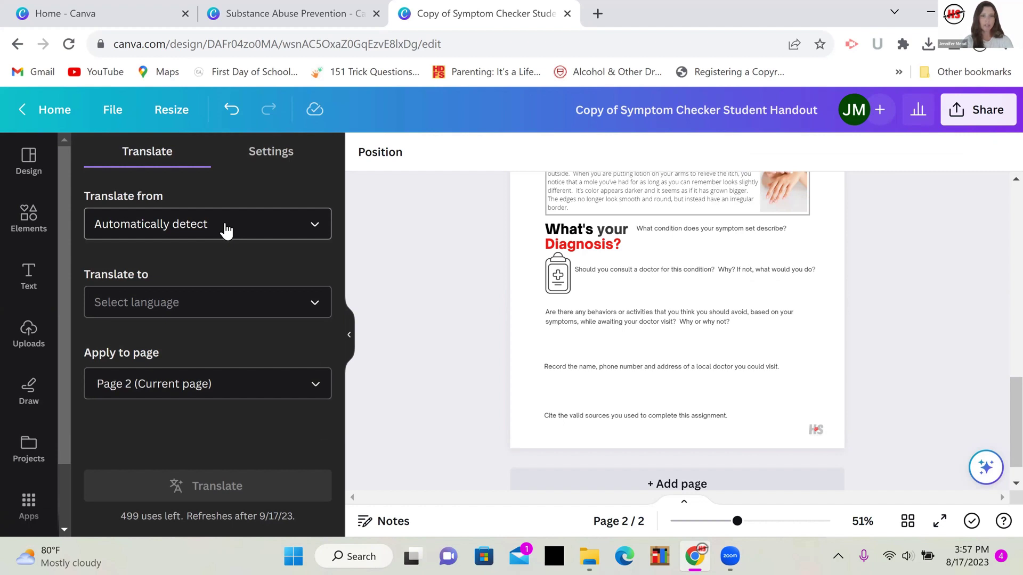
left_click(196, 309)
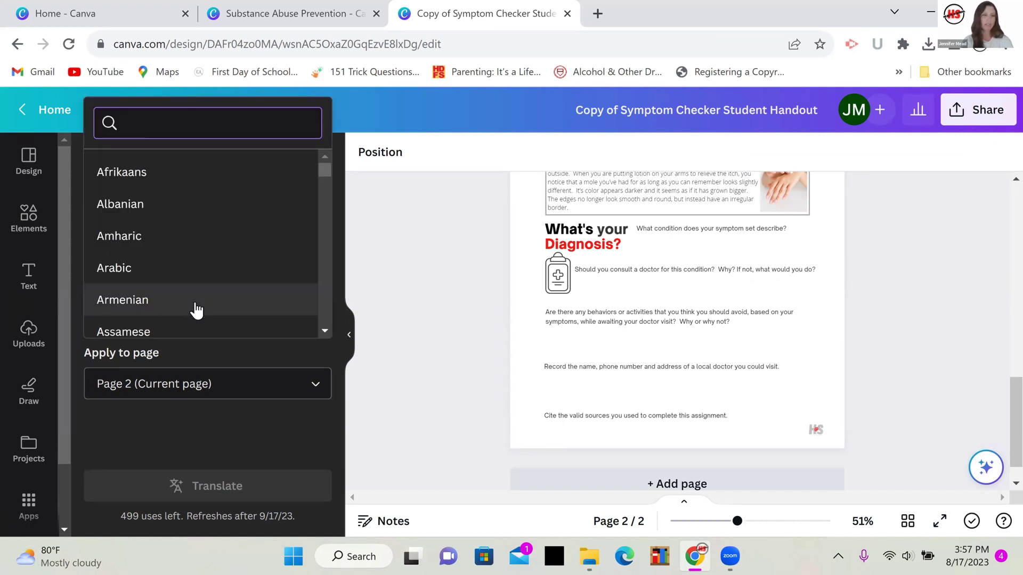
left_click(375, 272)
left_click(314, 384)
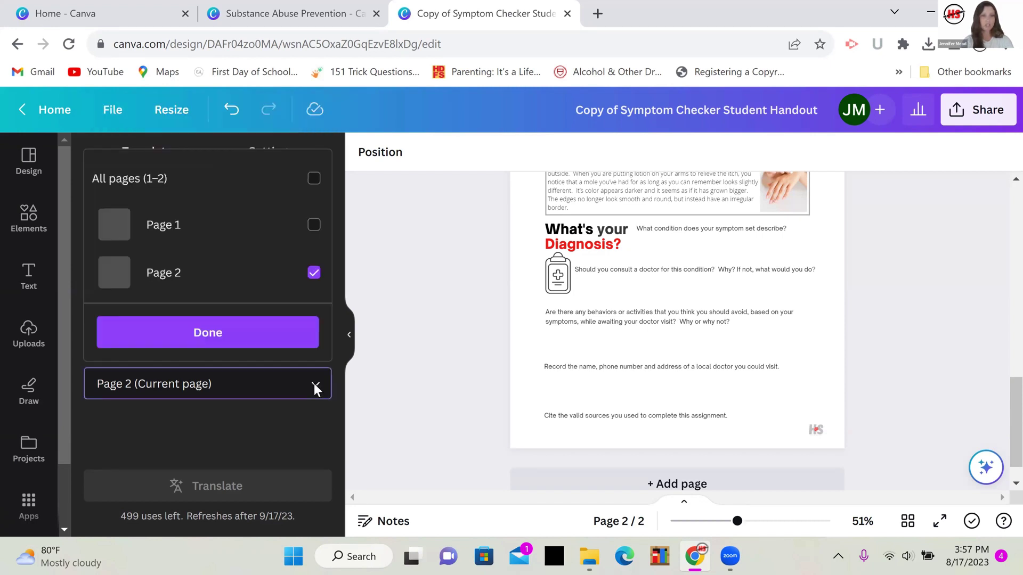
left_click(413, 318)
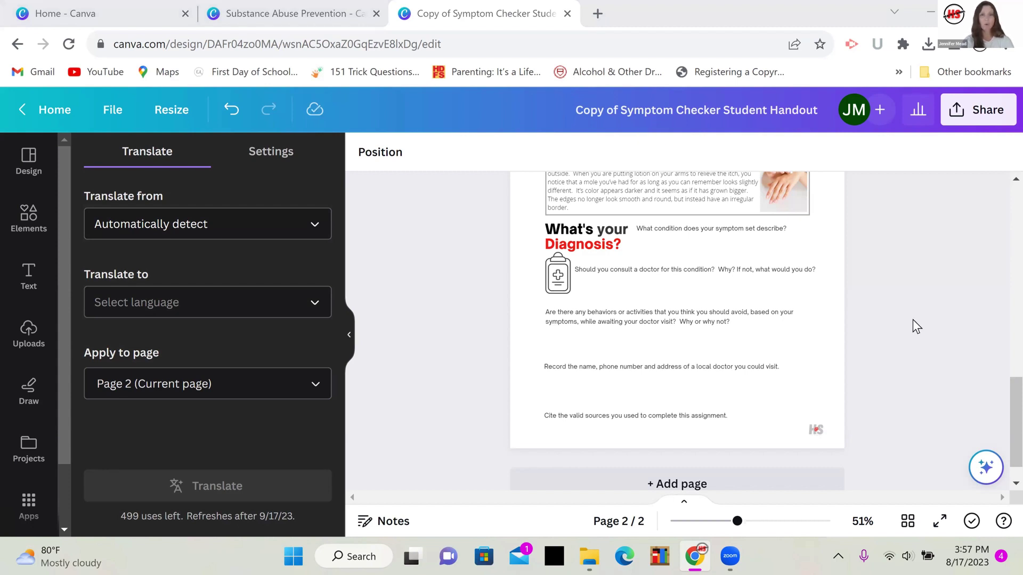
- Rename the handout as "2023 Symptom Checker Student Handout"
scroll(998, 224, "up", 12)
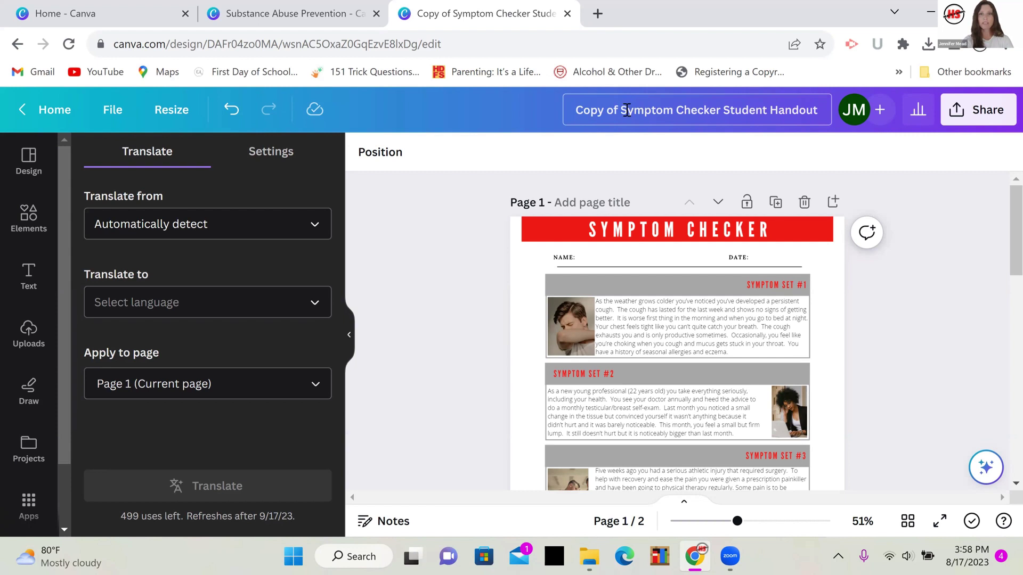
left_click_drag(621, 110, 535, 107)
type("2023")
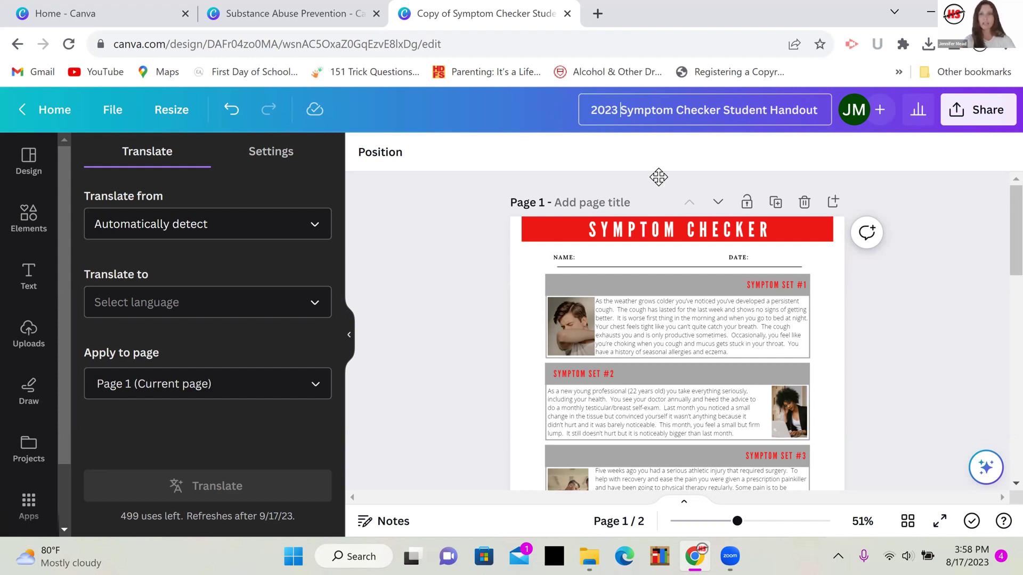
key("Return")
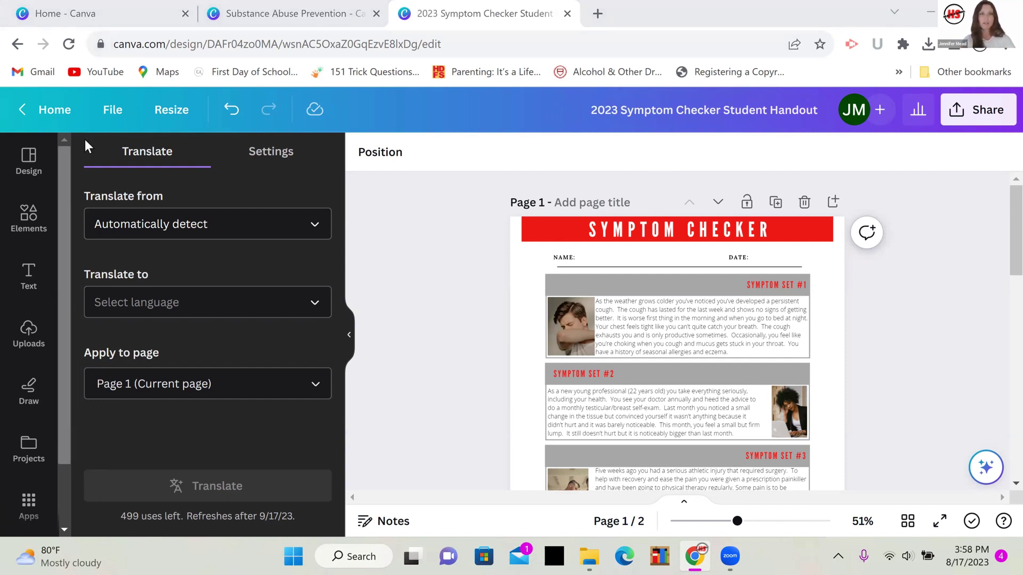
- Save the renamed handout to the Substance Abuse Prevention folder
left_click(112, 109)
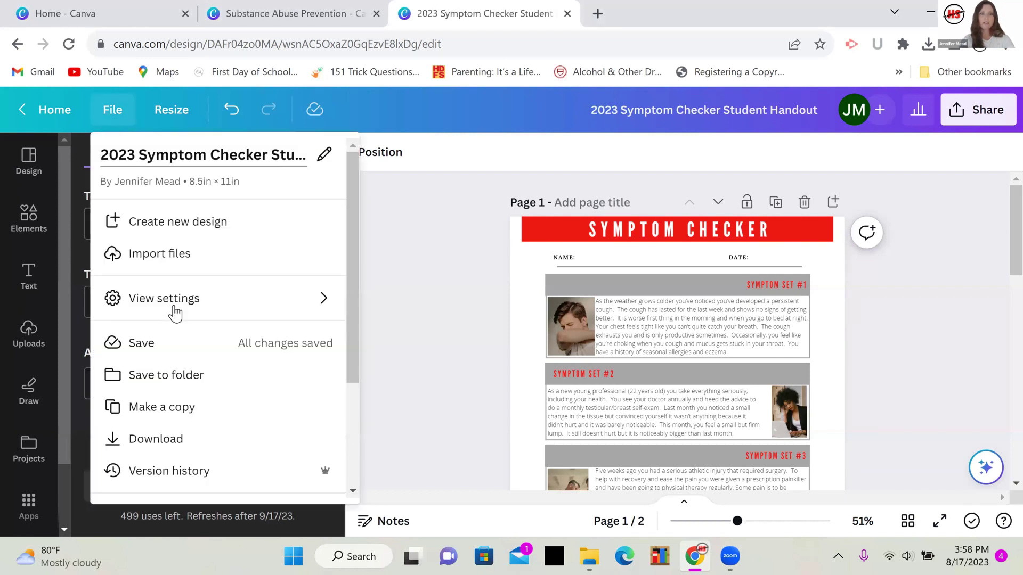
left_click(187, 375)
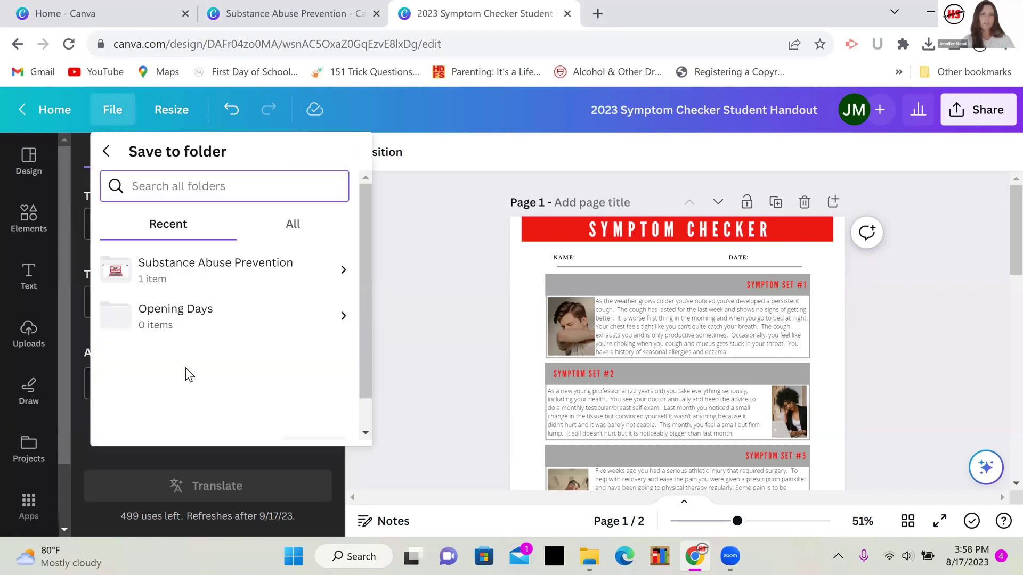
left_click(334, 272)
left_click(317, 413)
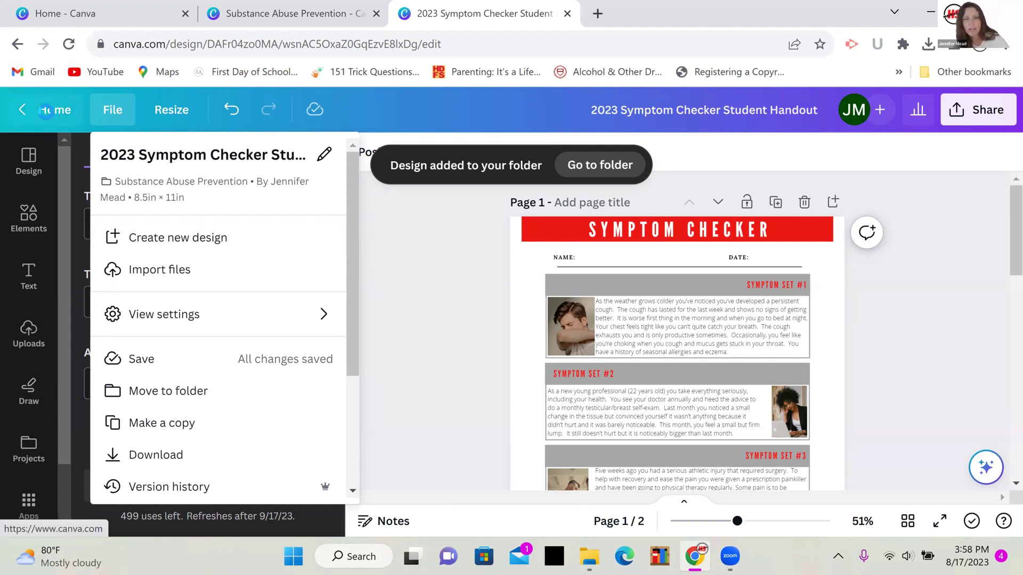
- Return to the home page, search the design types for "letter" and create a blank Letter (US Letter) design at 45% zoom
left_click(59, 108)
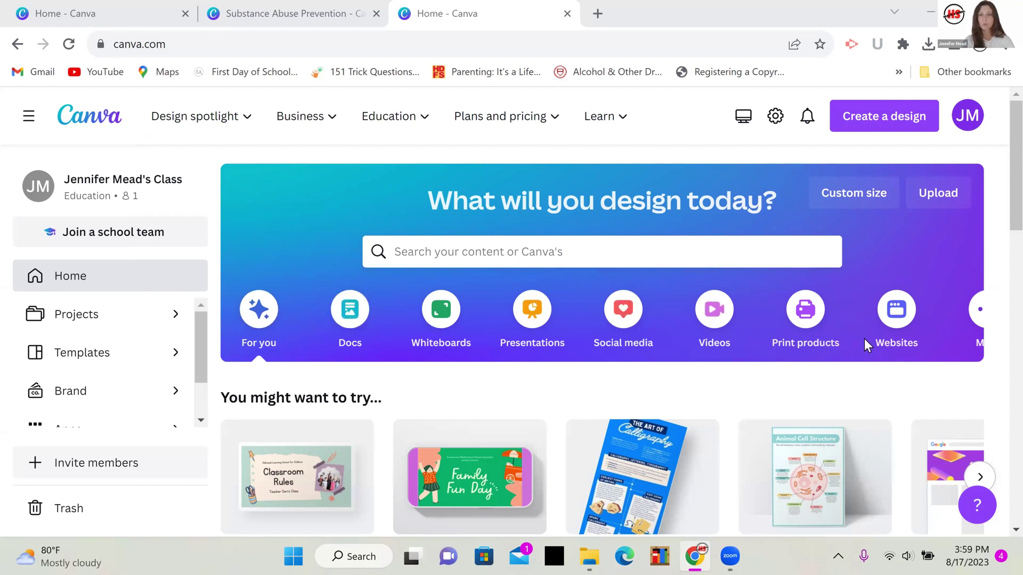
left_click(901, 121)
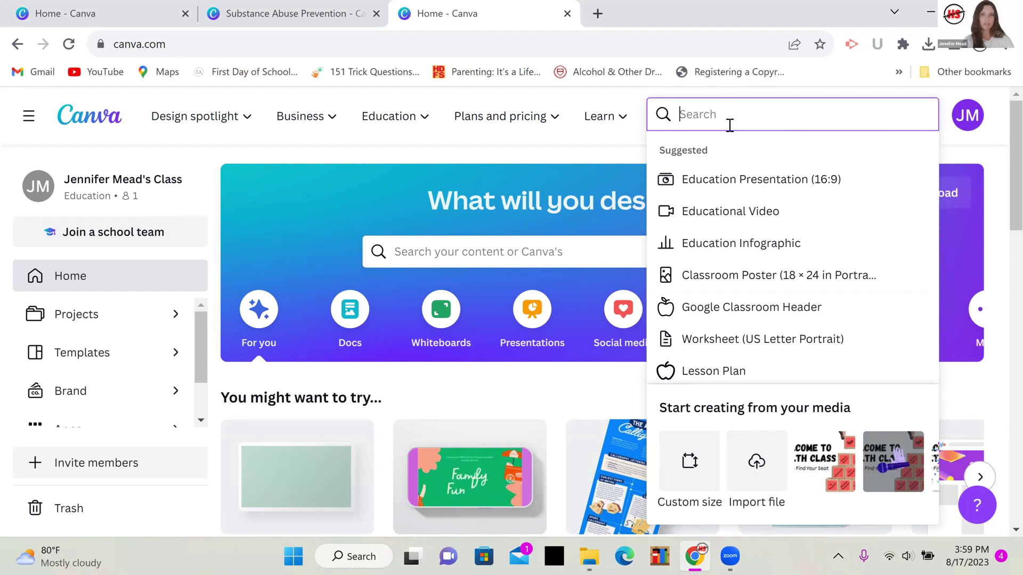
type("le")
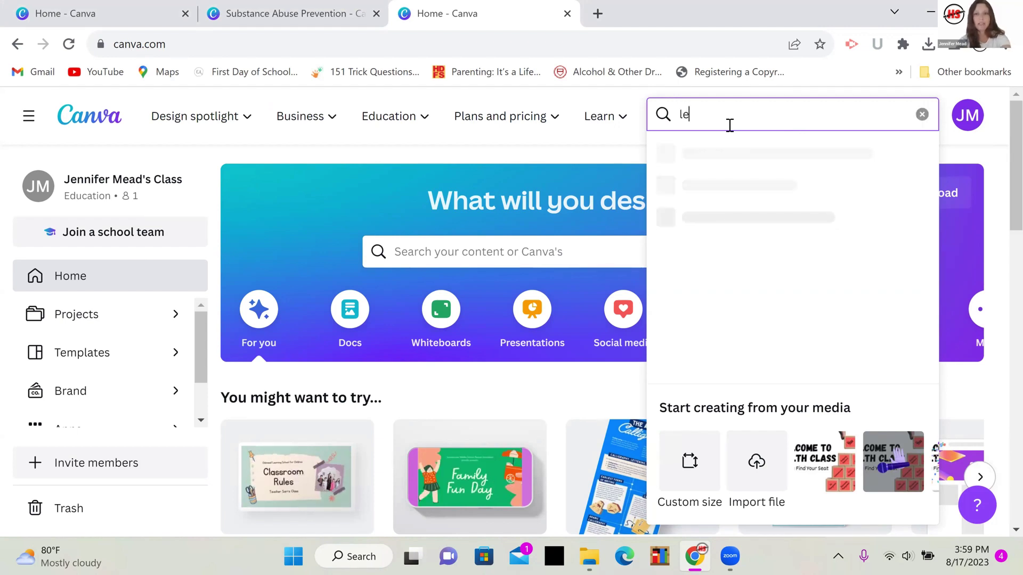
type("tter")
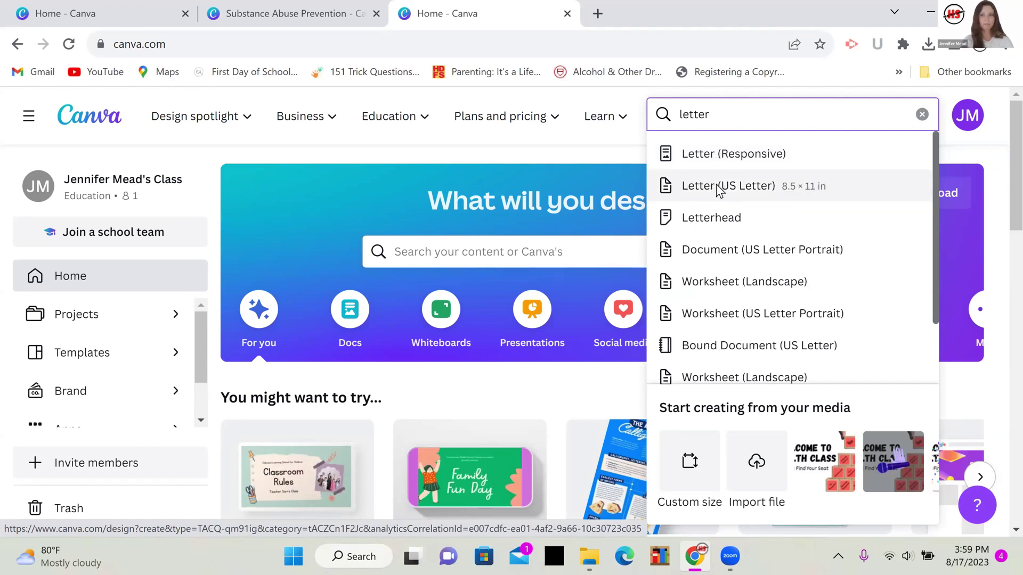
left_click(716, 186)
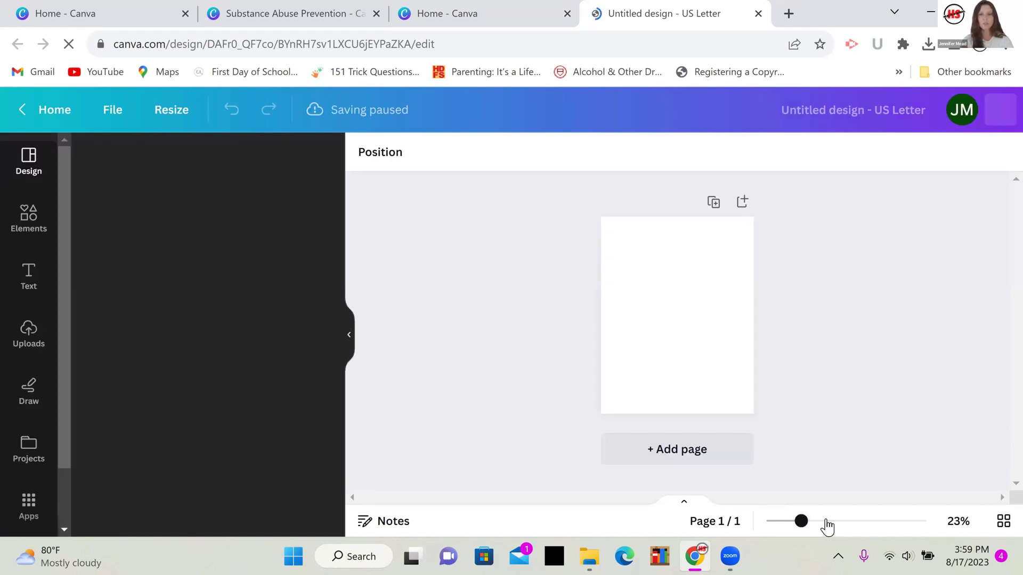
left_click(840, 522)
left_click(796, 522)
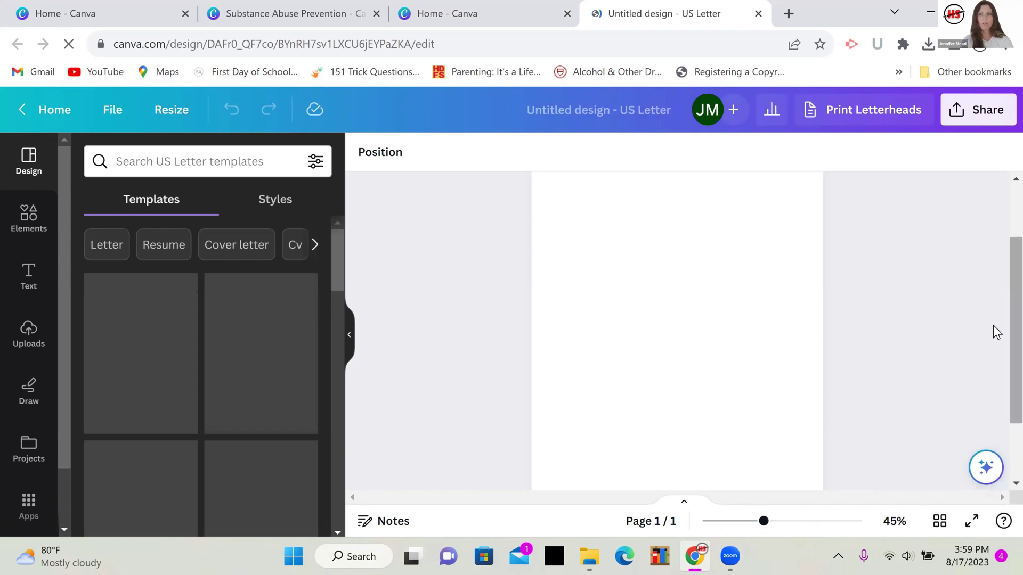
scroll(1000, 277, "up", 3)
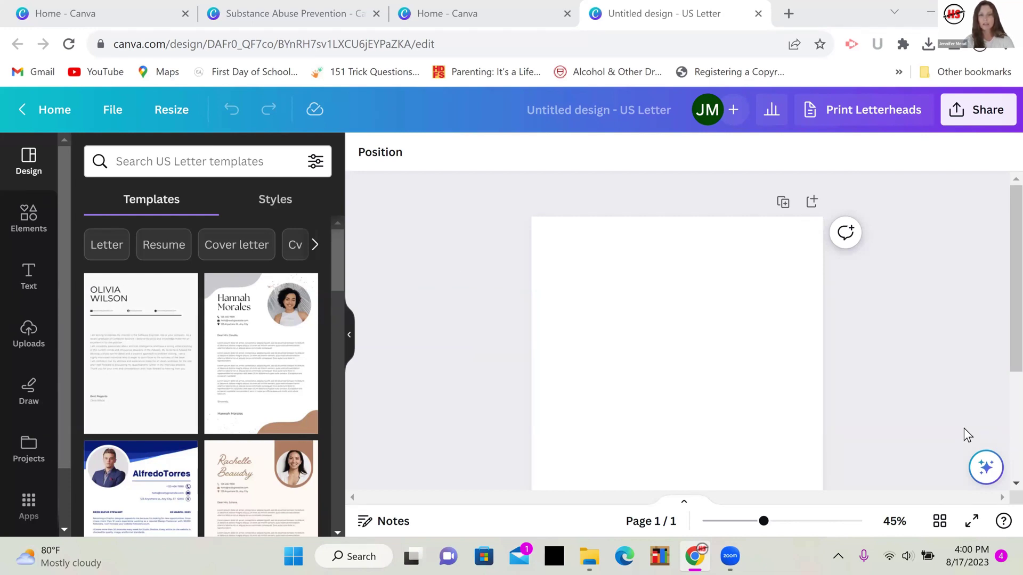
left_click(986, 467)
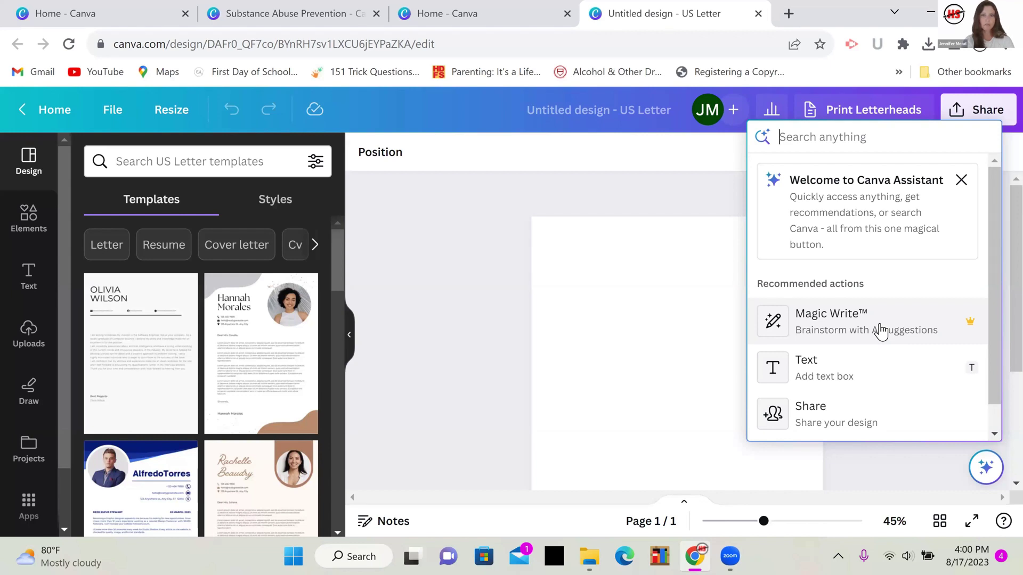
left_click(643, 321)
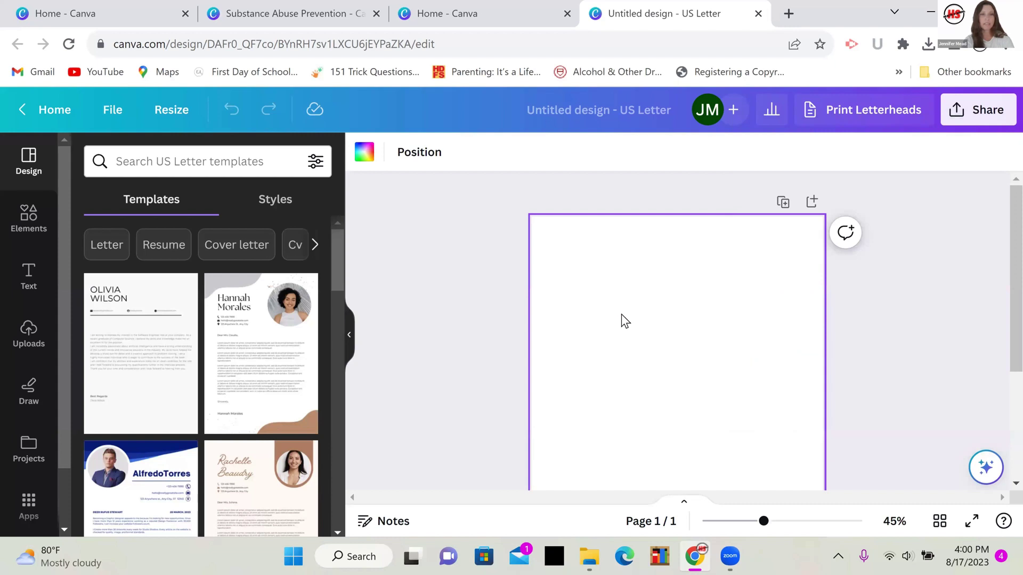
- Add the green "Press Start" text style to the blank page and move it to the top of the page
left_click(23, 291)
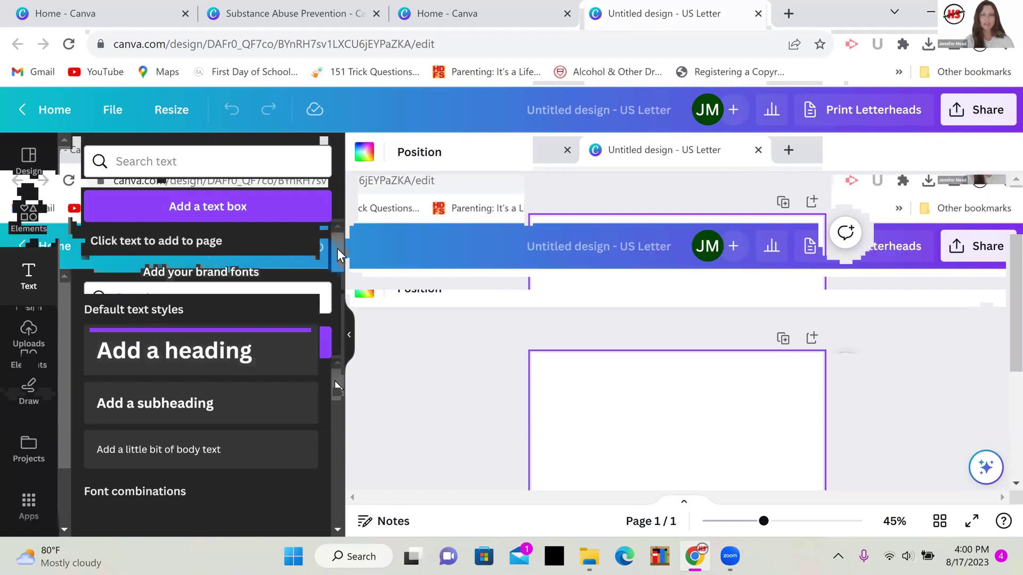
left_click_drag(339, 239, 344, 324)
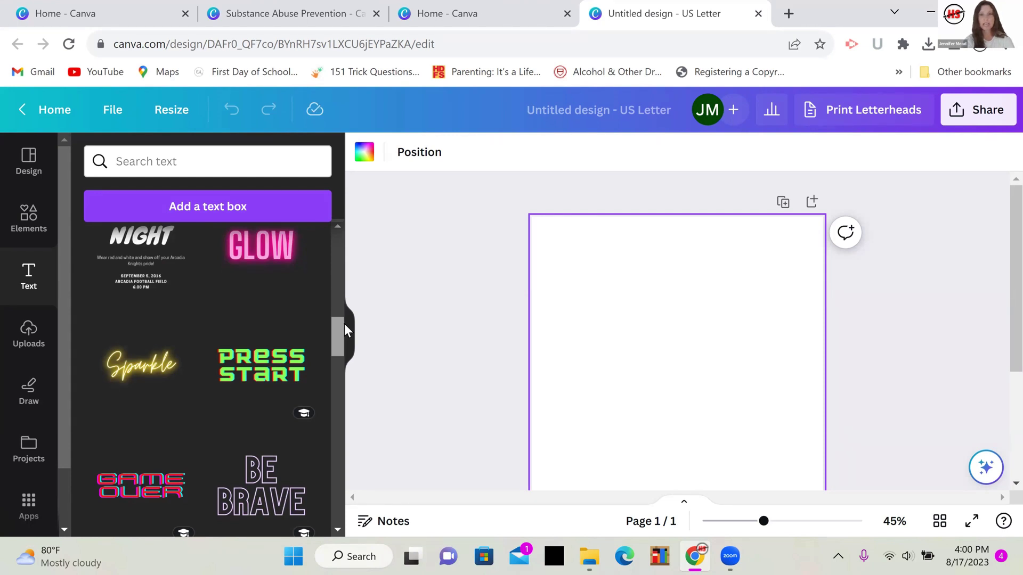
left_click(245, 379)
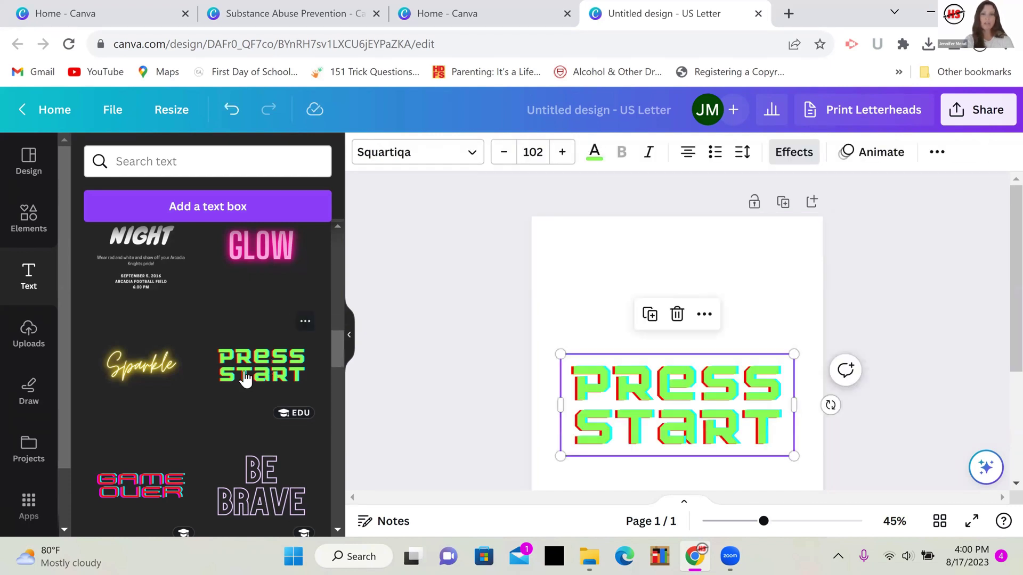
left_click_drag(656, 400, 660, 279)
- Replace the wording of the green title with "Smart Goals" on two lines
left_click(638, 279)
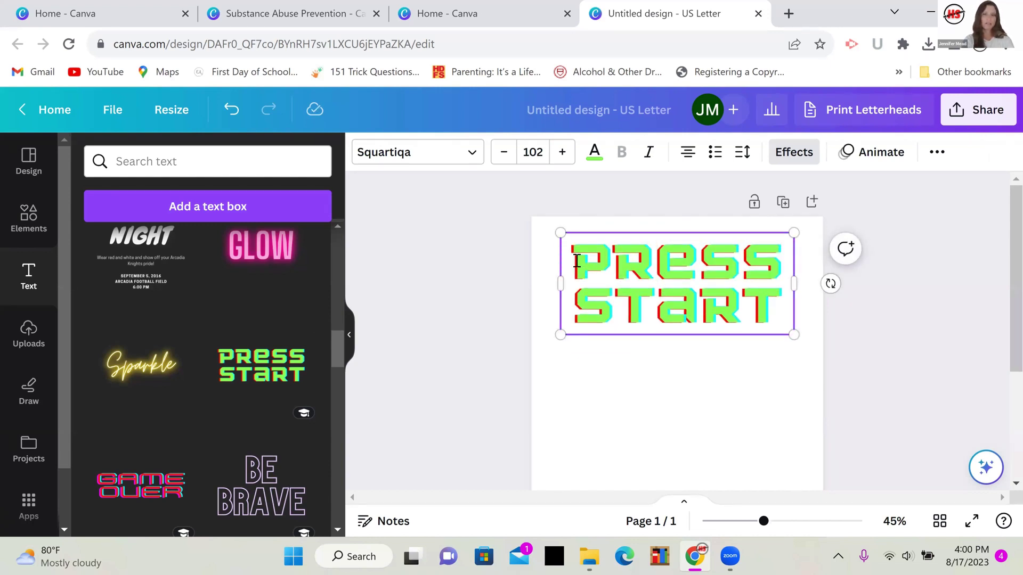
left_click_drag(576, 261, 791, 276)
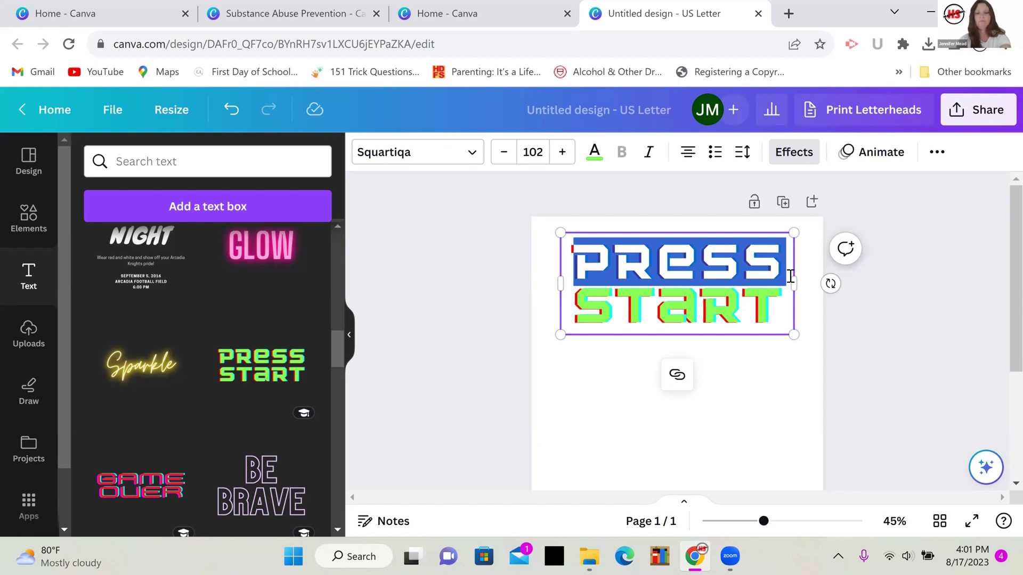
type("set")
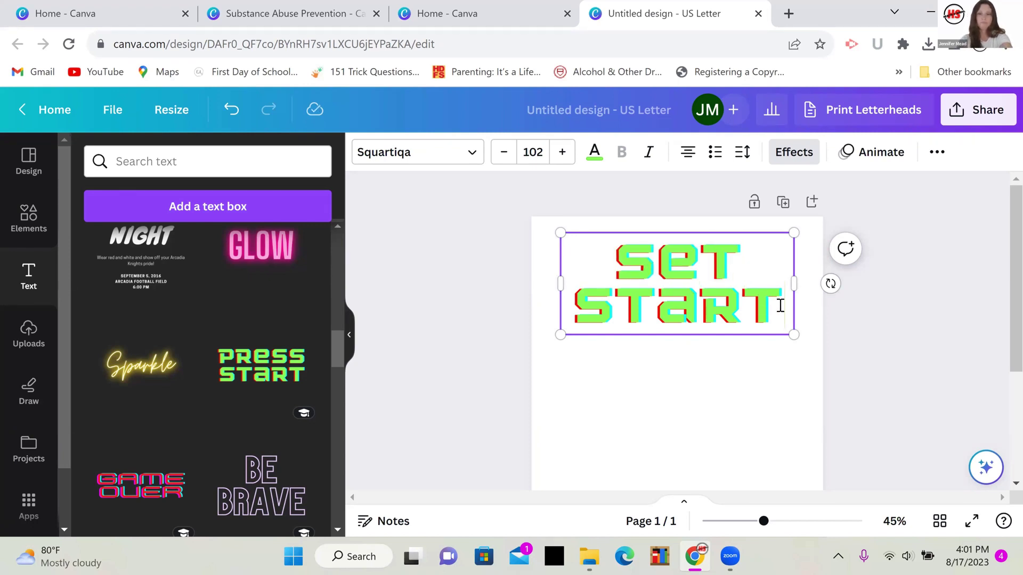
left_click_drag(744, 265, 674, 261)
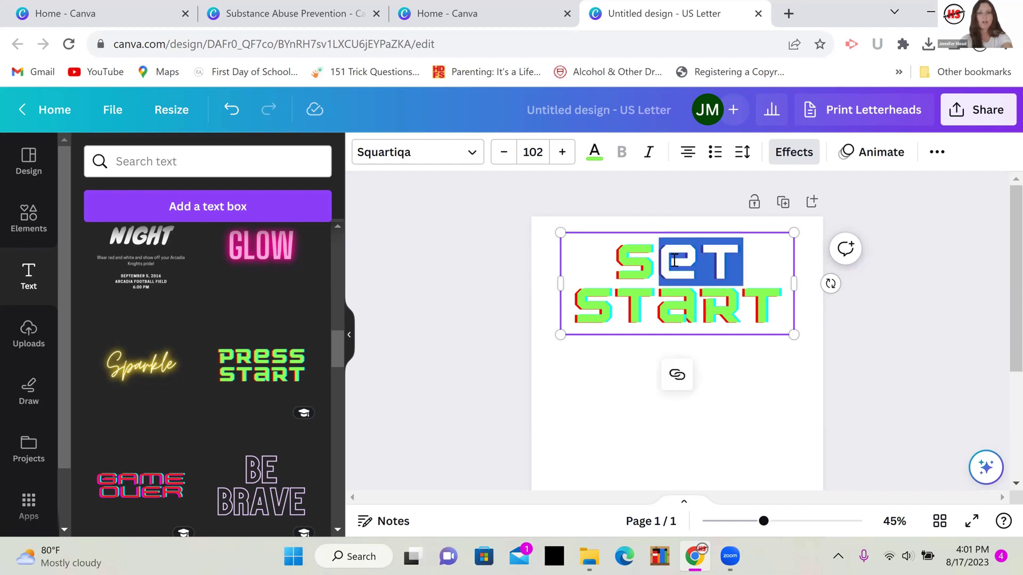
type("MART")
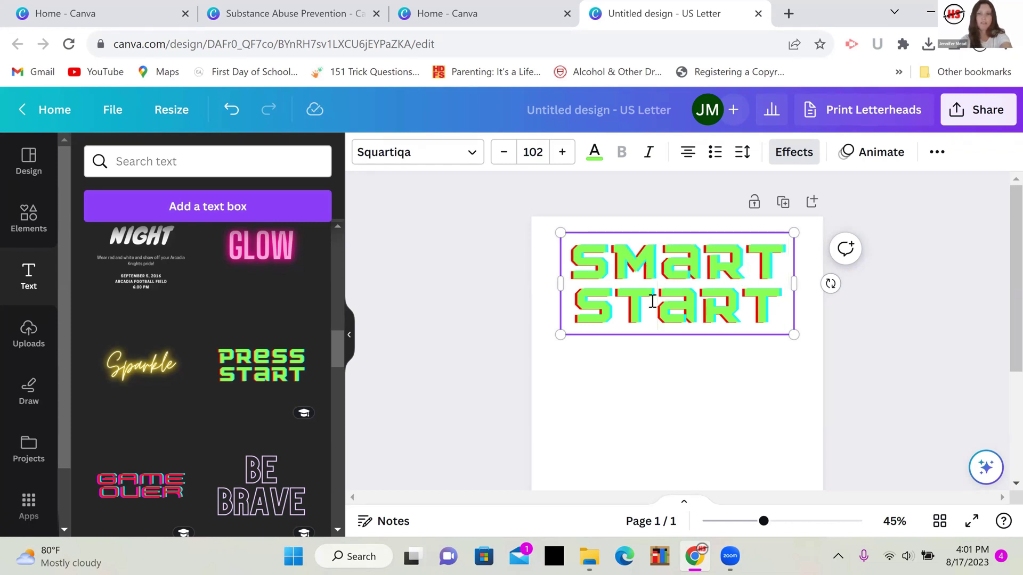
left_click_drag(586, 307, 770, 305)
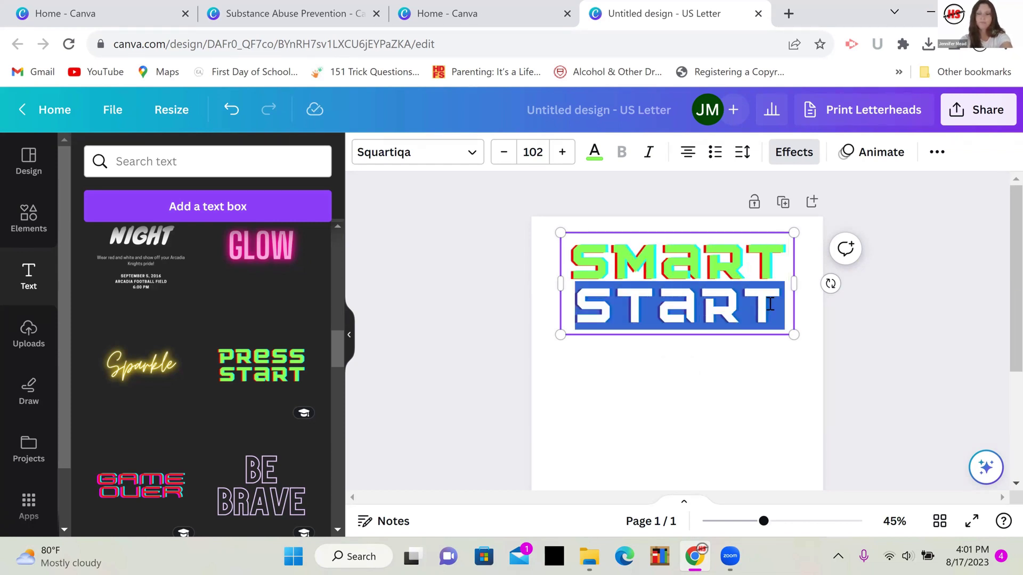
type("GOALS")
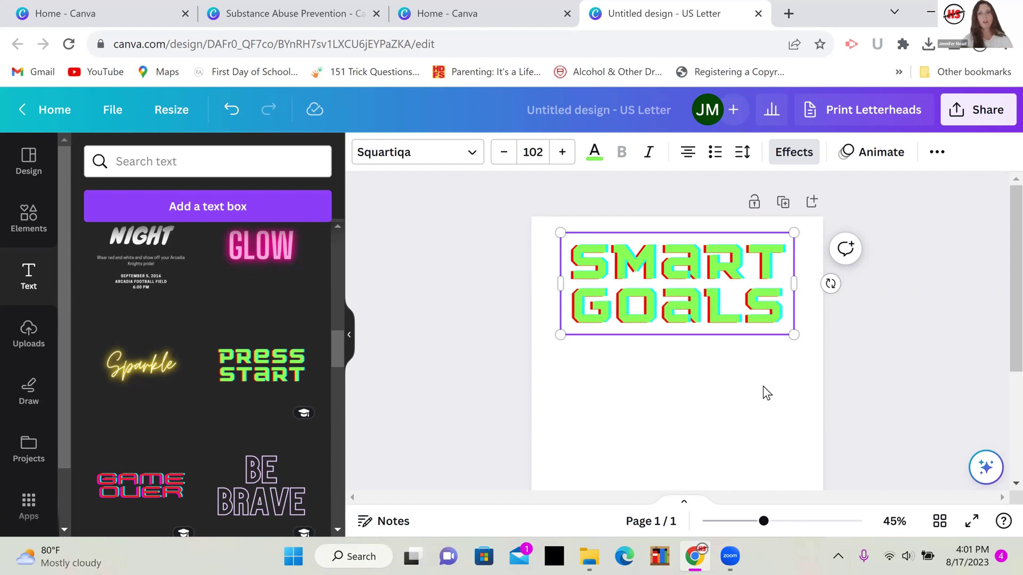
left_click(762, 385)
- Try a default heading reading "Smart Goals" below the title, look at its font choices and delete the heading
left_click_drag(341, 350, 327, 257)
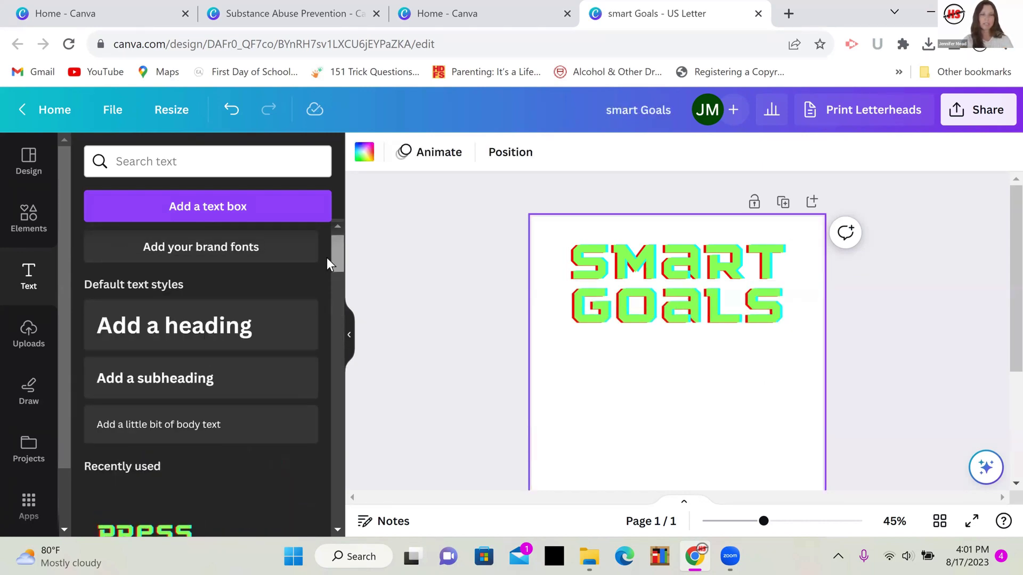
left_click(219, 334)
type("Smart Goals")
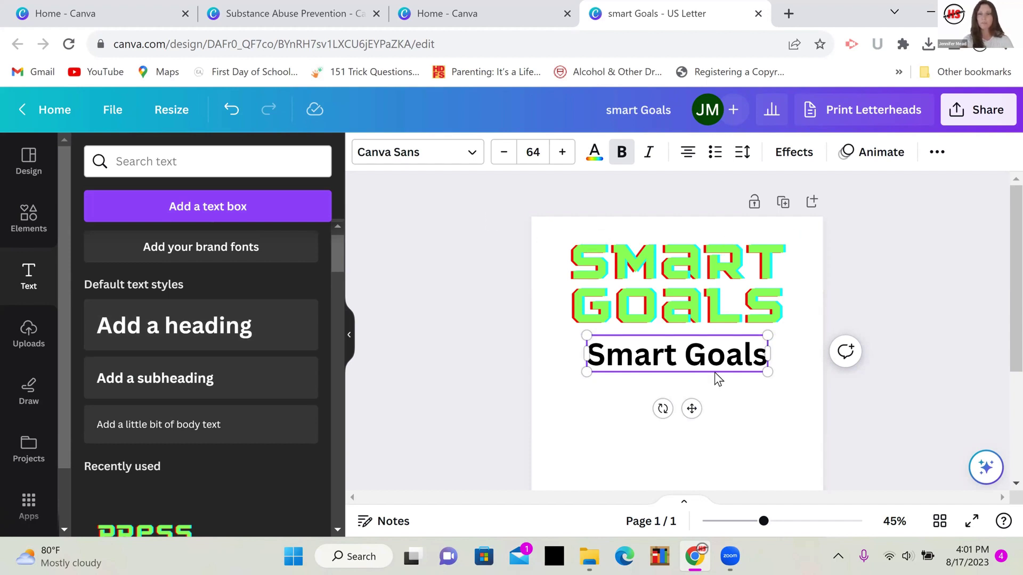
left_click(782, 369)
left_click(725, 360)
left_click(473, 154)
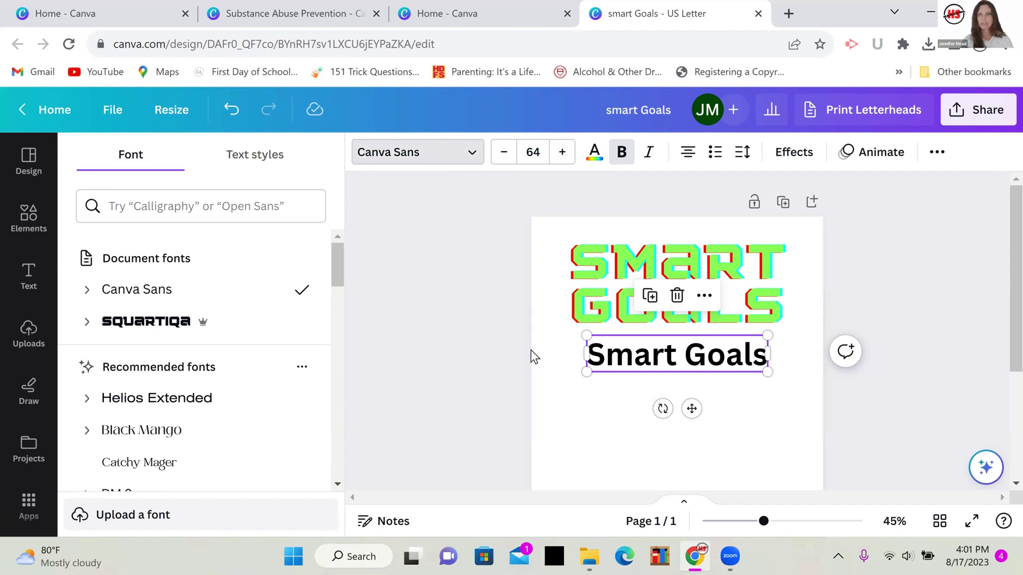
left_click(557, 349)
left_click(618, 368)
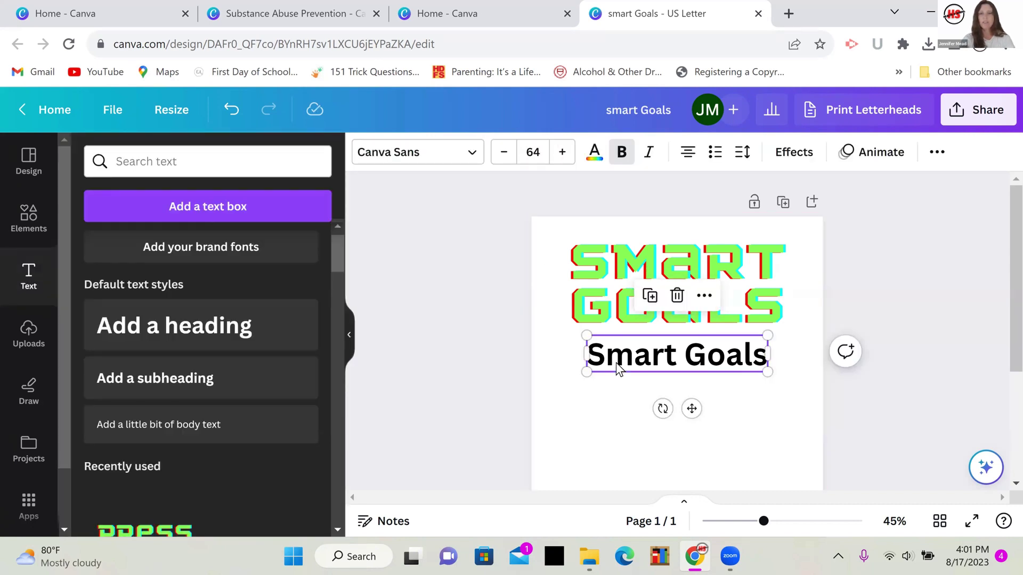
key("Delete")
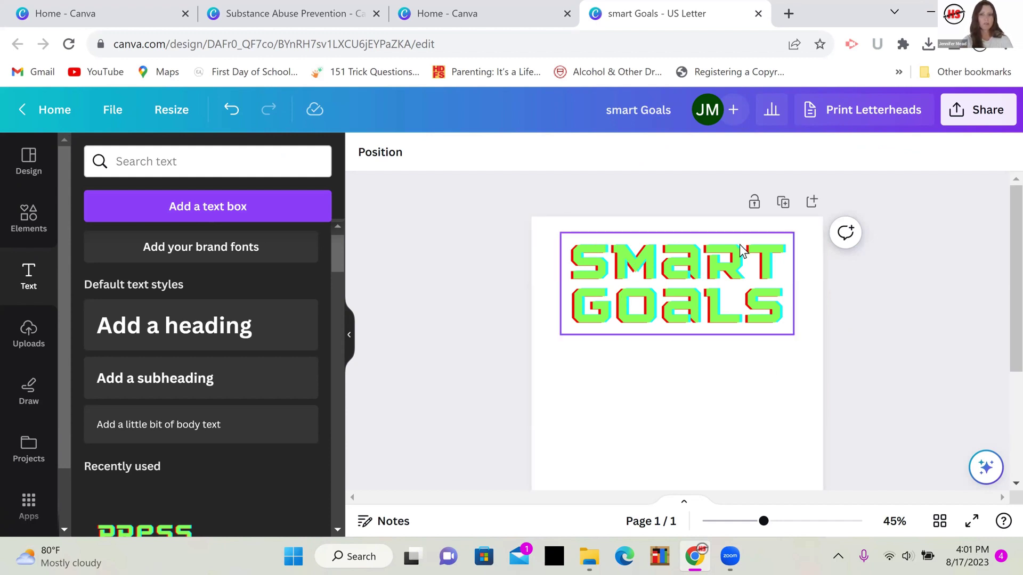
- Add a default body text box and place it directly under the title, lined up with its left edge
left_click(722, 385)
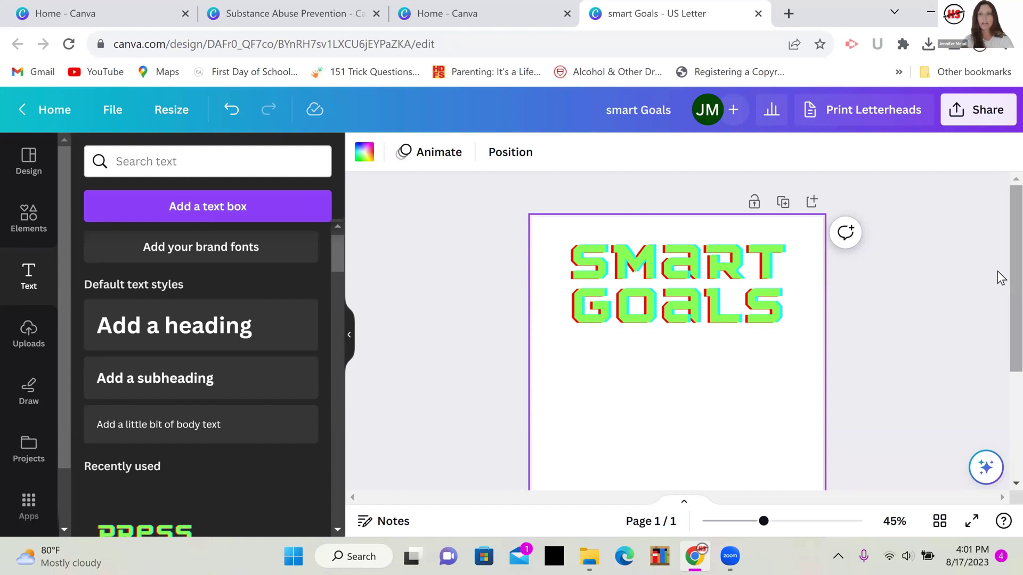
scroll(1000, 299, "down", 1)
scroll(1000, 309, "down", 3)
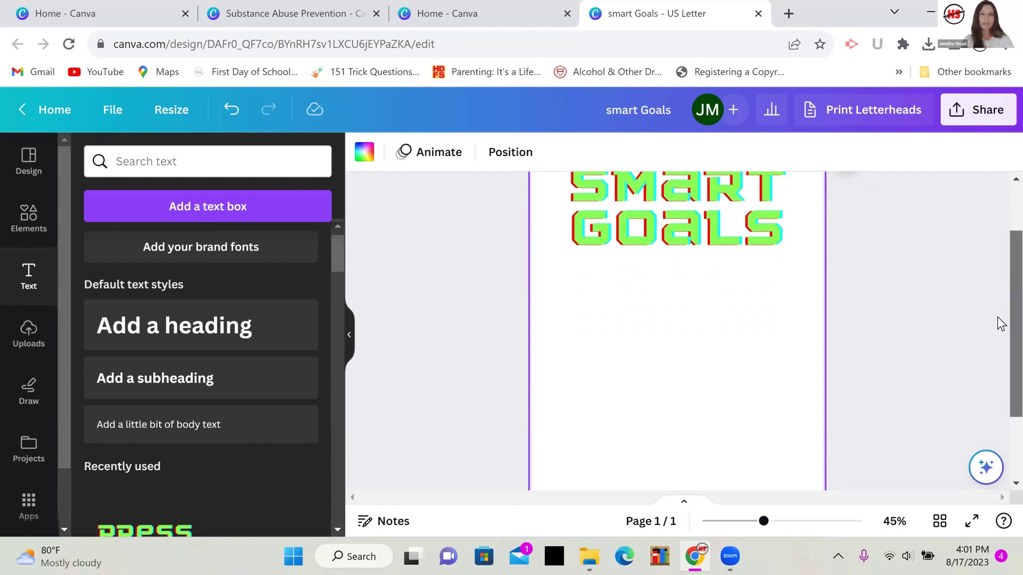
left_click(162, 425)
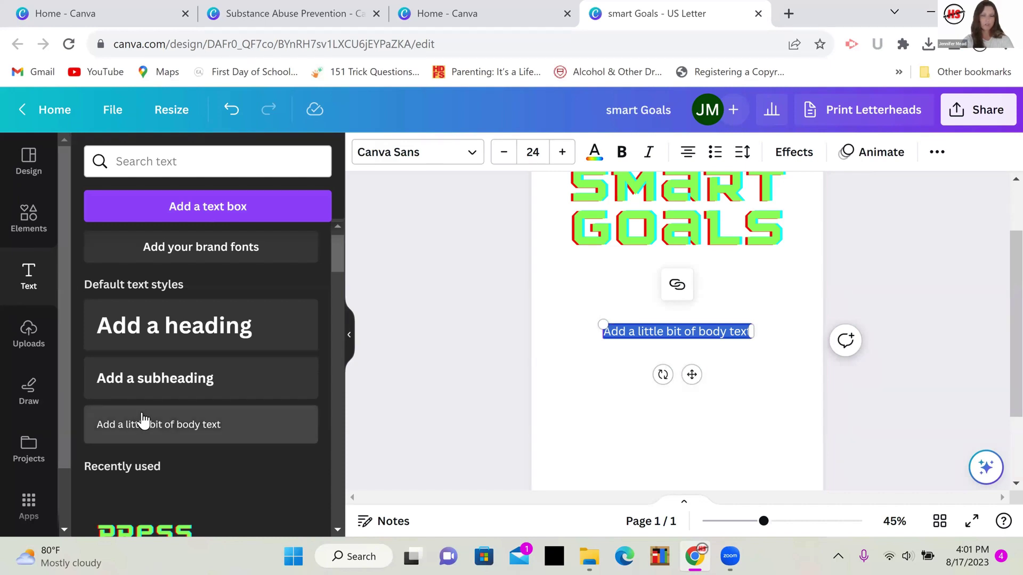
left_click_drag(692, 373, 663, 305)
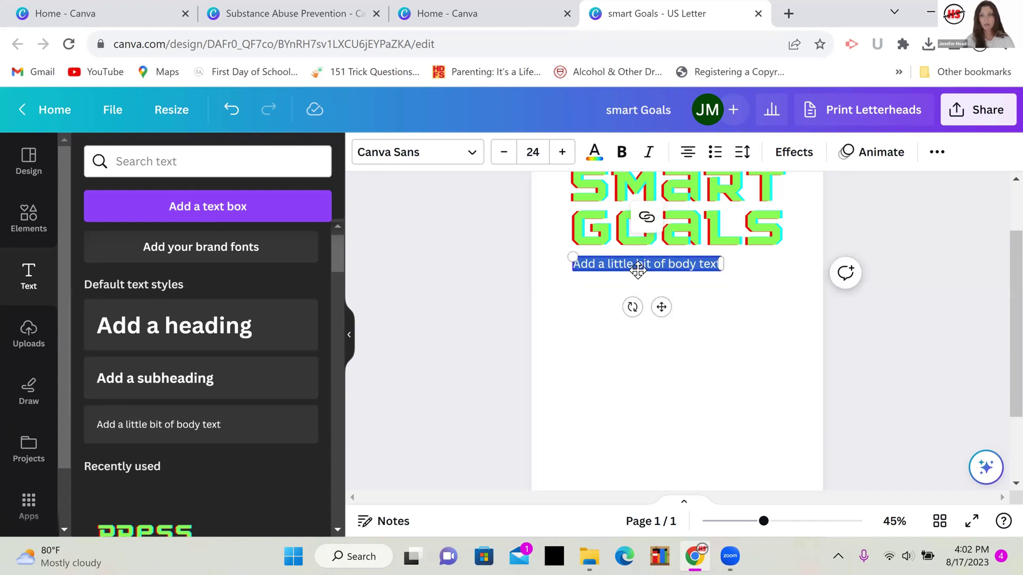
- Set the body text size to 14, realign the box under the title and widen it to the title's width
left_click(504, 153)
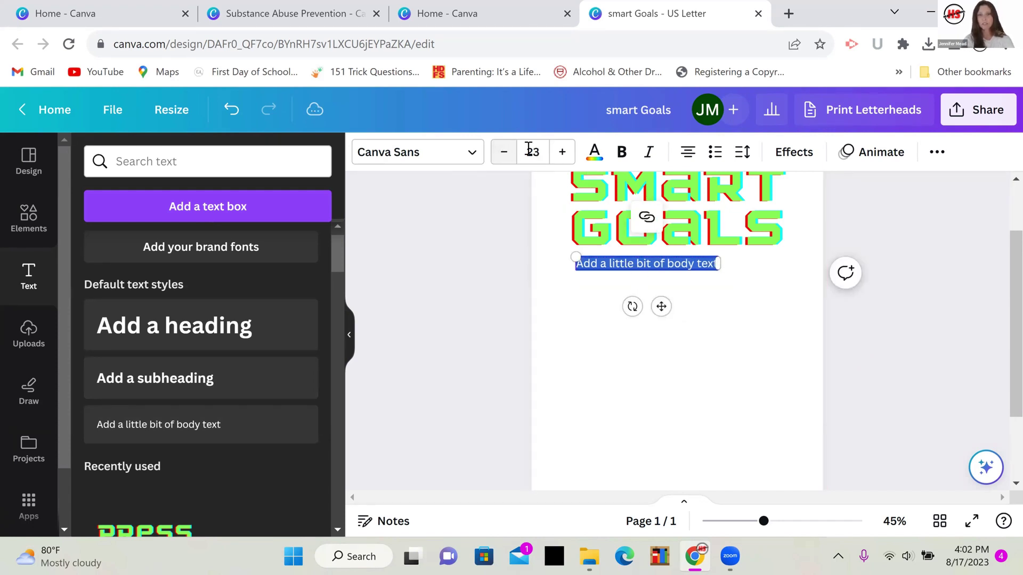
left_click(530, 151)
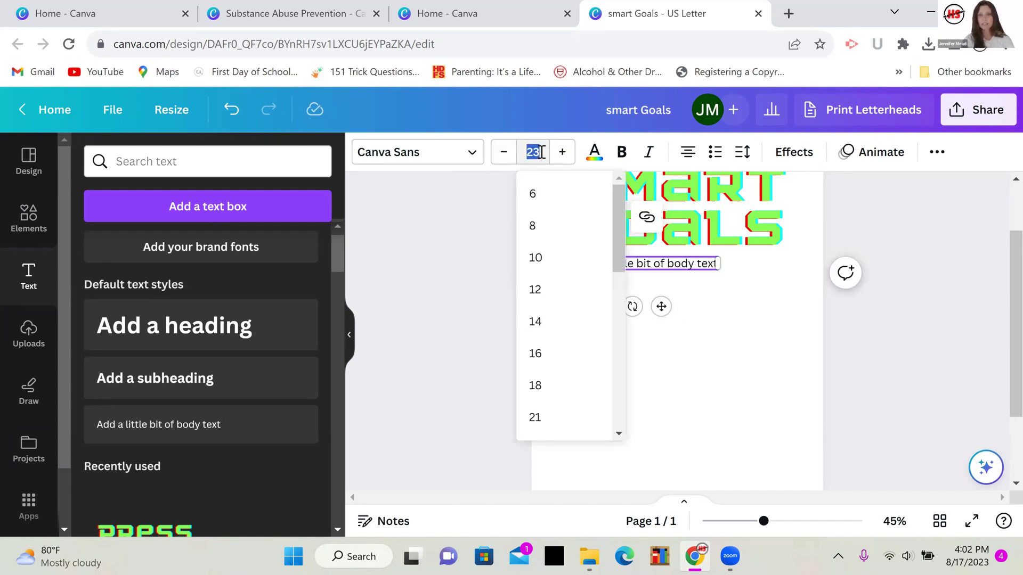
left_click(554, 326)
left_click_drag(660, 299, 633, 297)
left_click_drag(661, 257, 786, 260)
- Replace the body text with "Directions:" and align it to the left
double_click(759, 259)
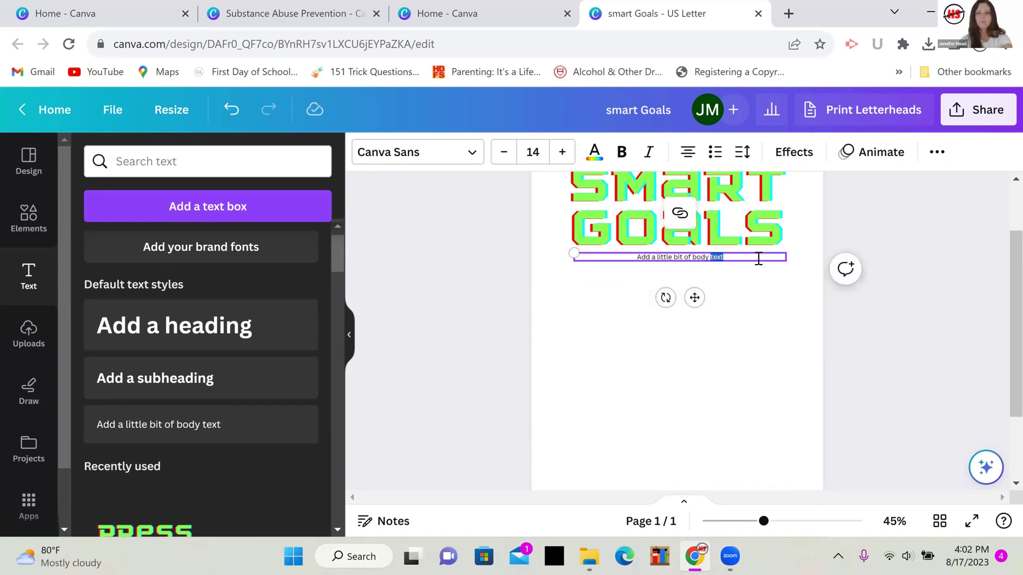
left_click_drag(759, 259, 636, 254)
type("Directions:")
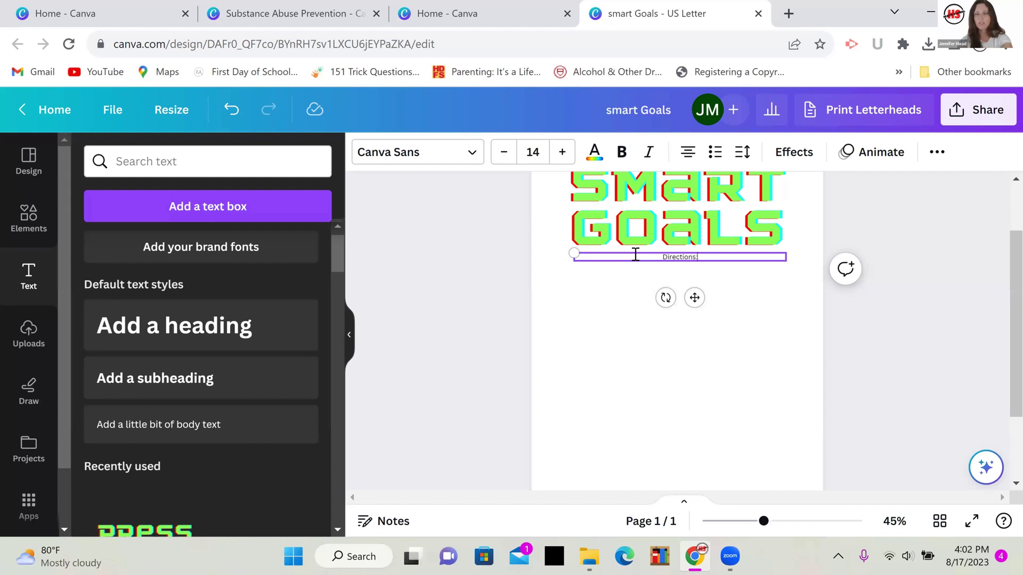
left_click(688, 154)
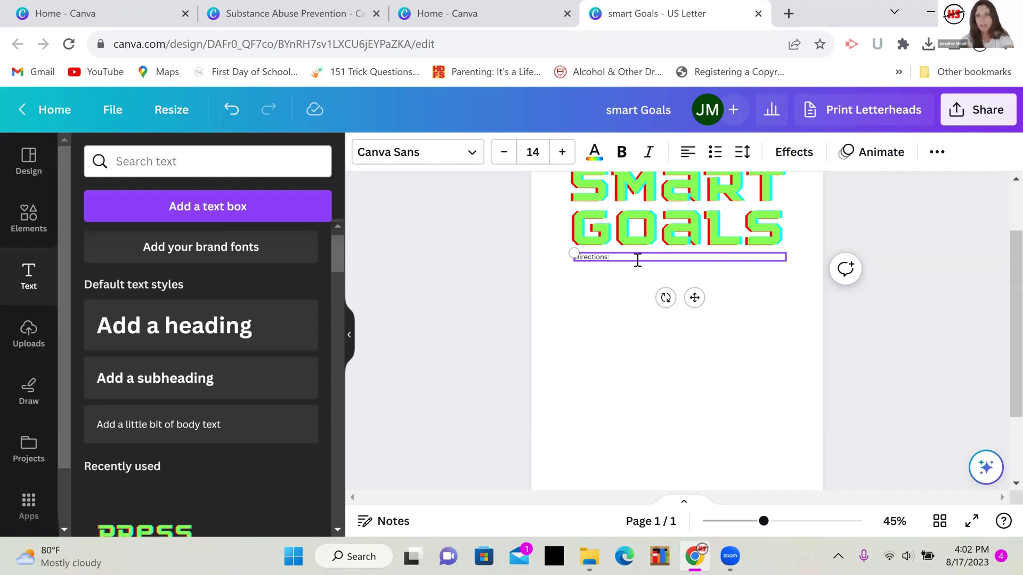
left_click(753, 343)
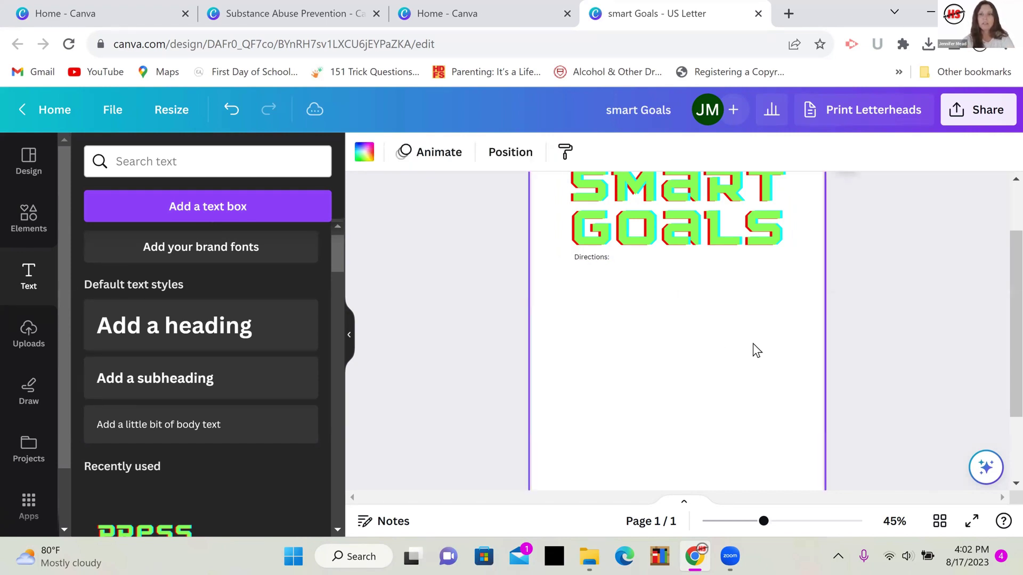
- Search the elements for "physical activity" graphics and add the illustration of two people riding bicycles to the page
left_click(31, 218)
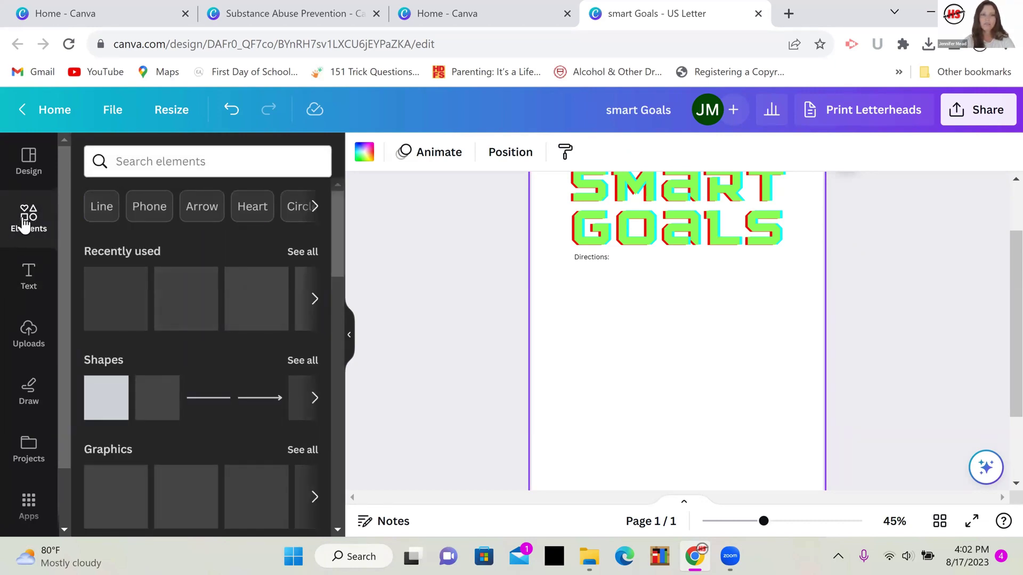
left_click(213, 157)
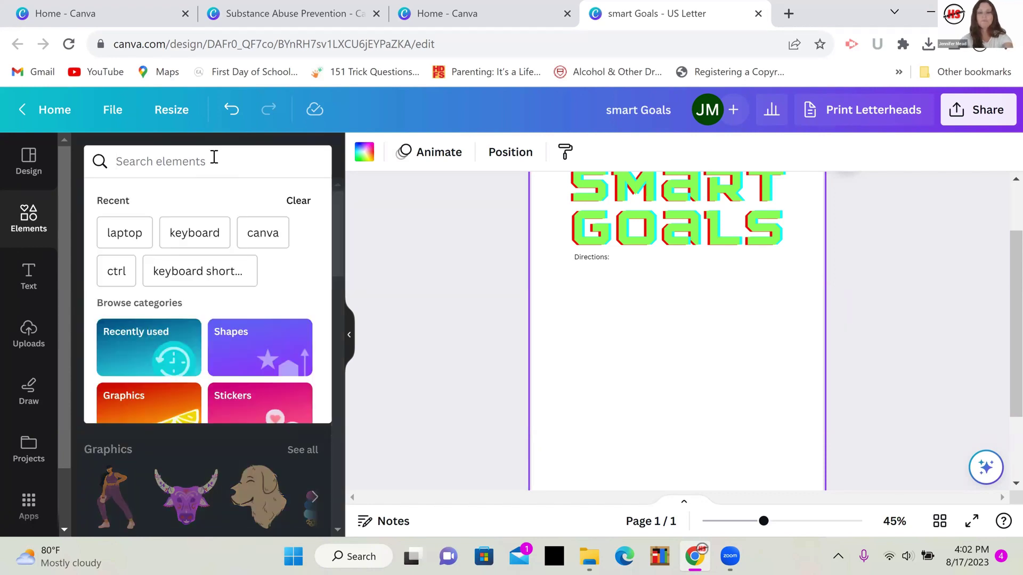
type("physical ac")
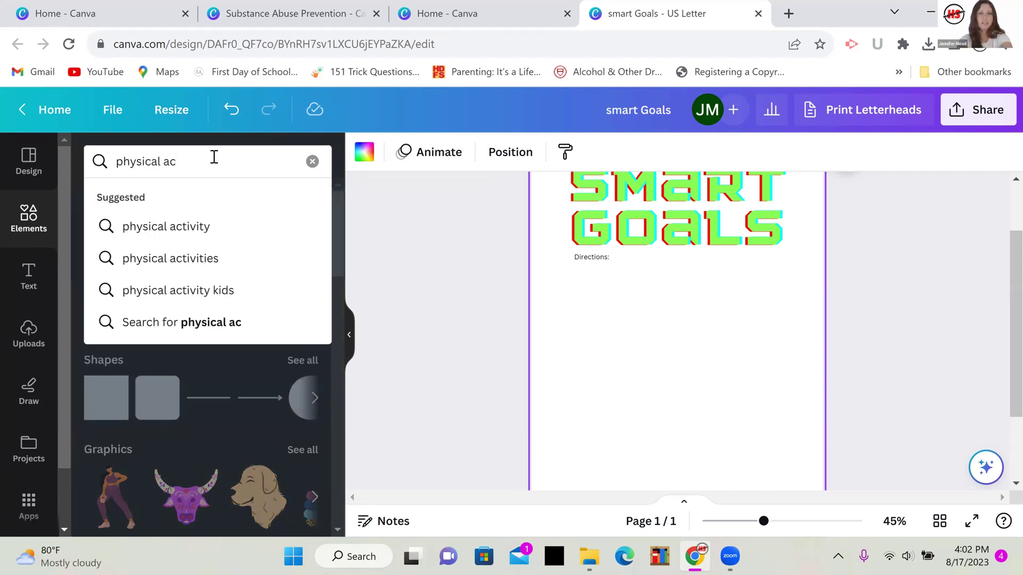
left_click(173, 228)
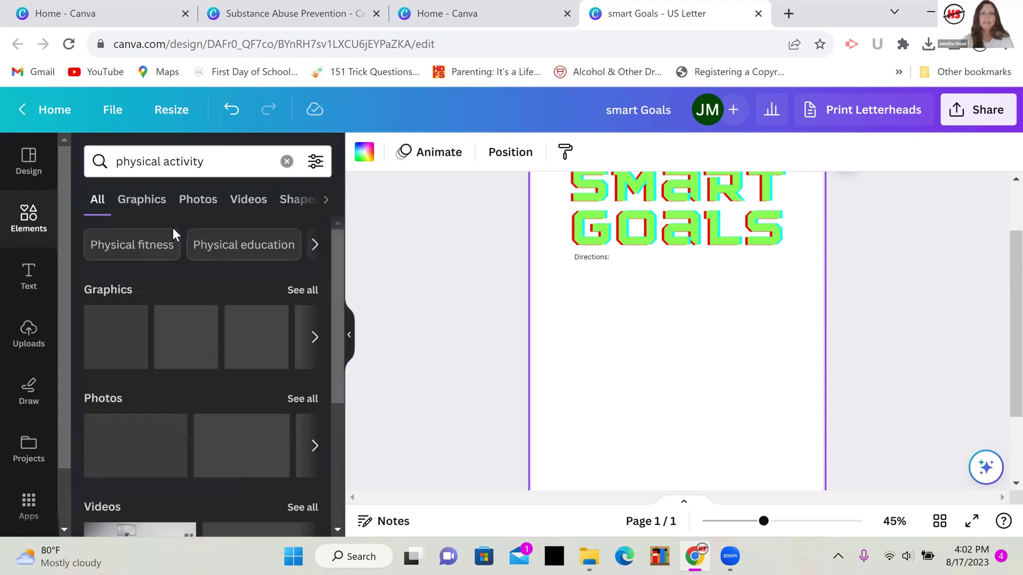
left_click(303, 291)
left_click_drag(335, 253, 338, 313)
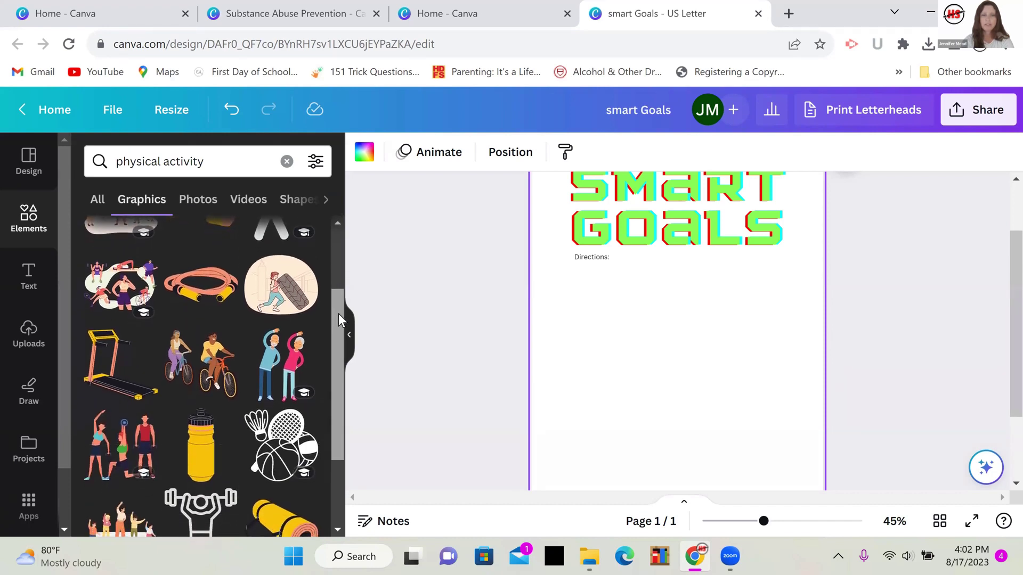
left_click(208, 369)
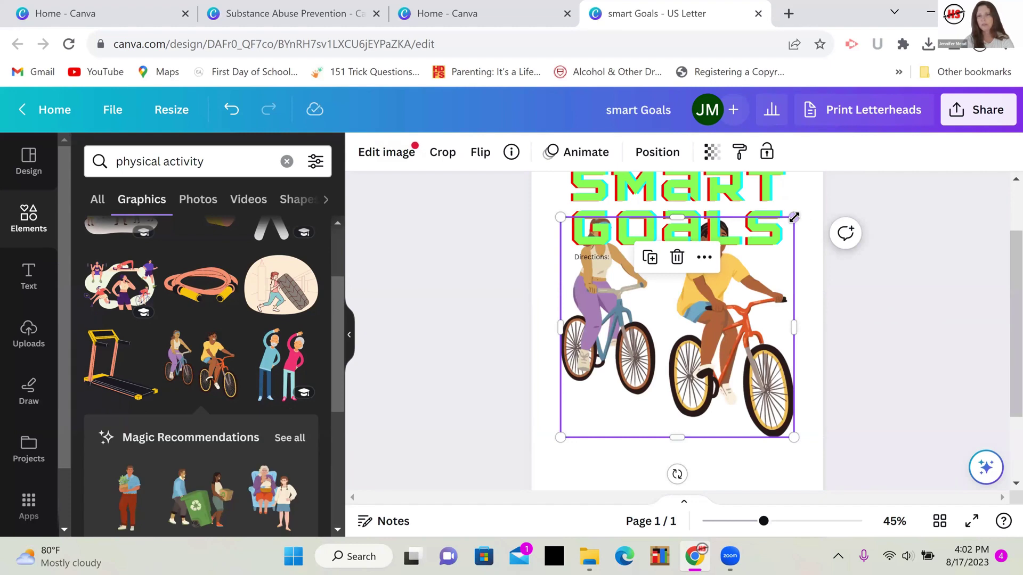
- Shrink the bicycle riders graphic to a small size and place it near the page's lower left corner
left_click_drag(686, 329, 625, 376)
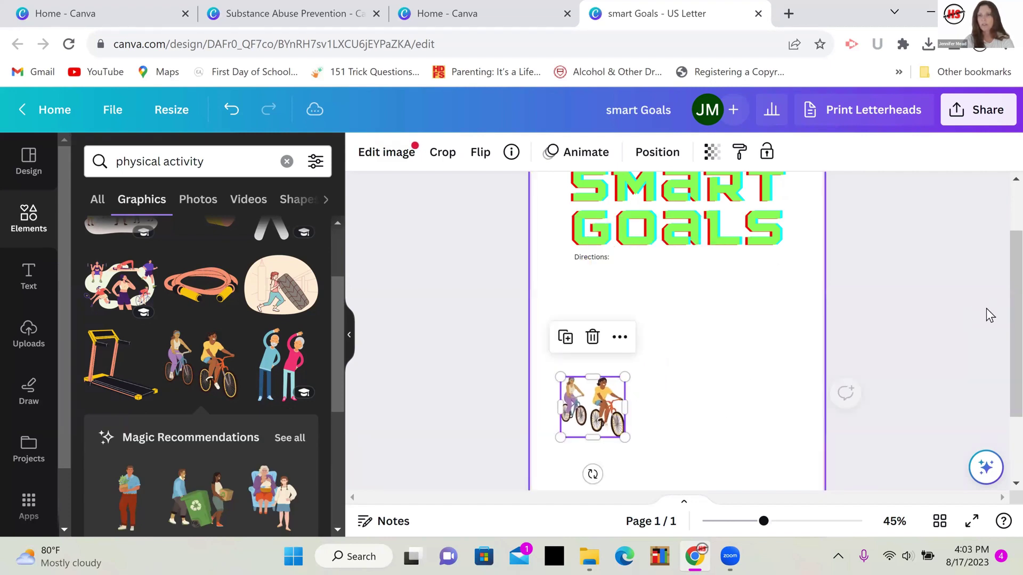
scroll(997, 330, "down", 2)
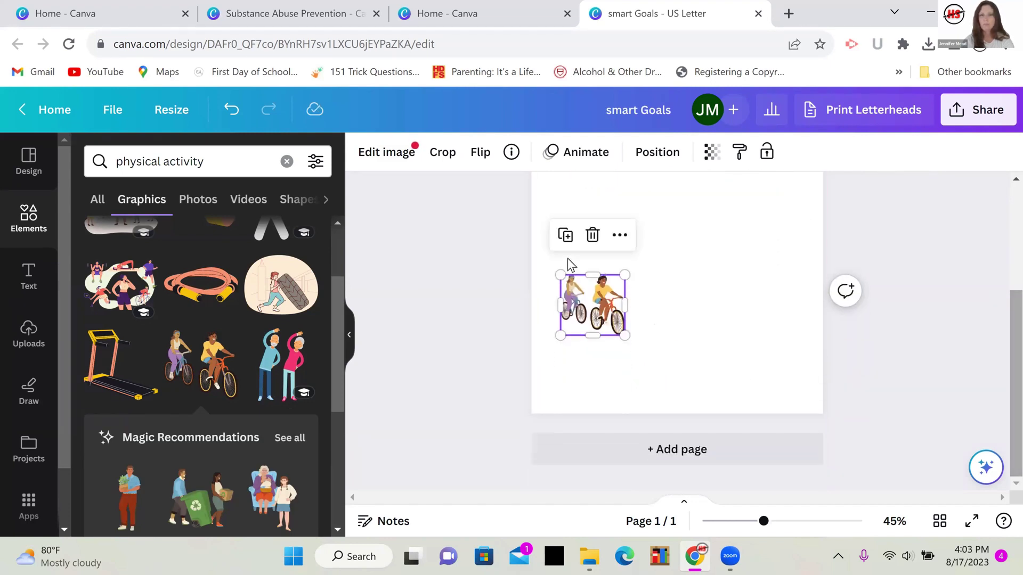
left_click_drag(597, 313, 594, 354)
left_click_drag(763, 522, 741, 522)
left_click(721, 382)
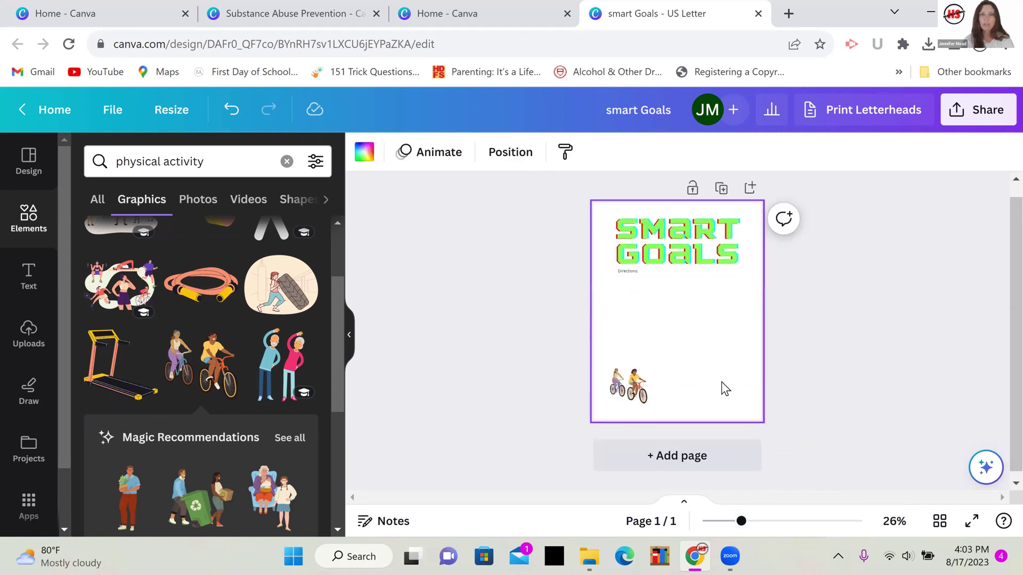
- Clear the element search, add a plain line below the directions and extend both ends to the title's width
left_click(284, 165)
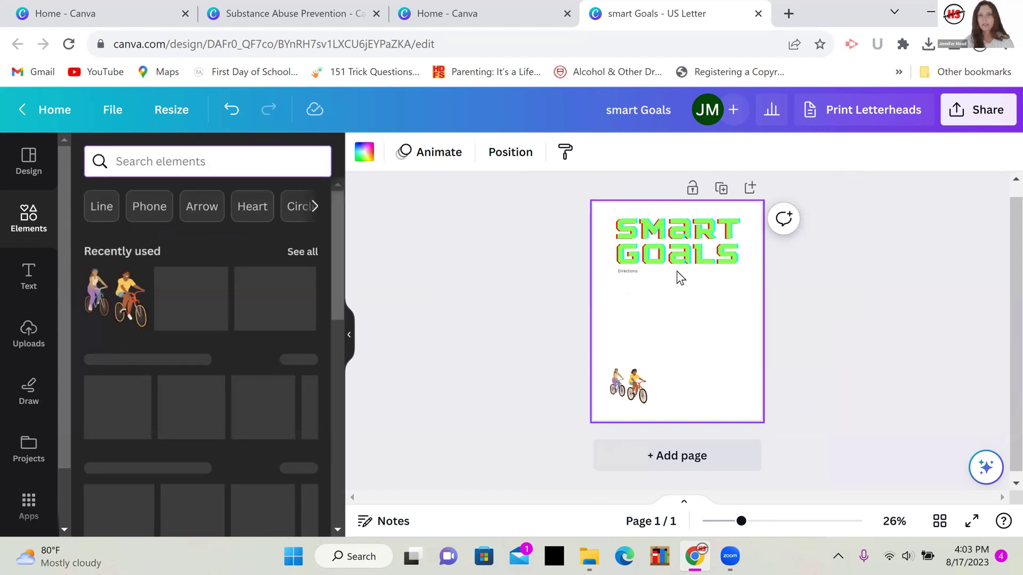
left_click(638, 271)
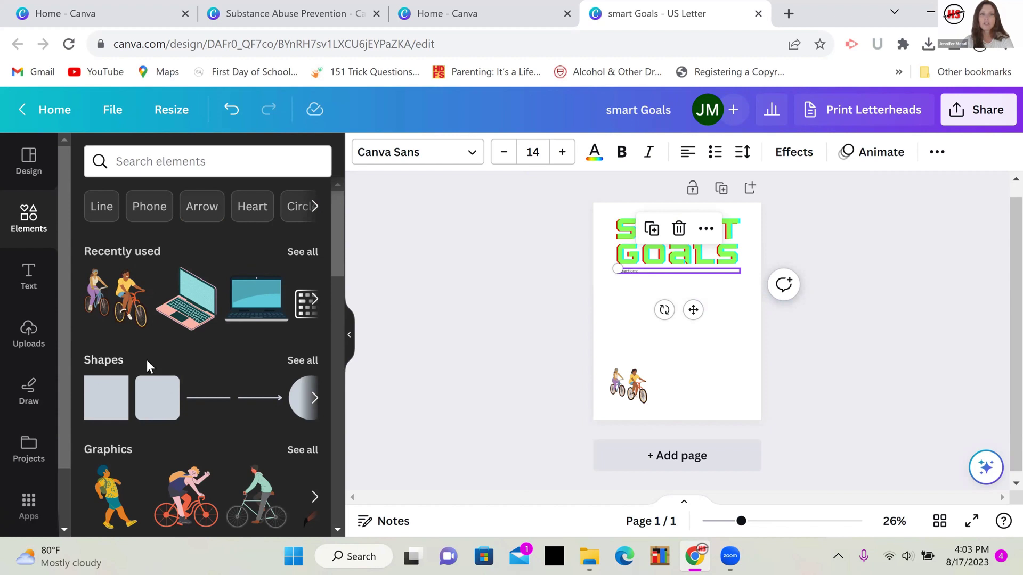
left_click(211, 405)
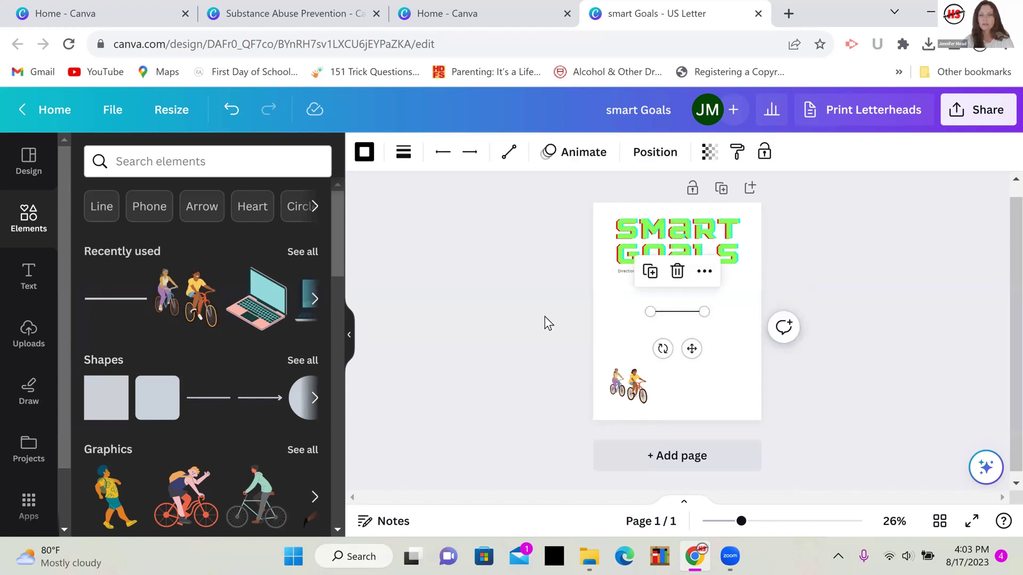
left_click_drag(649, 311, 617, 312)
left_click_drag(701, 319, 735, 319)
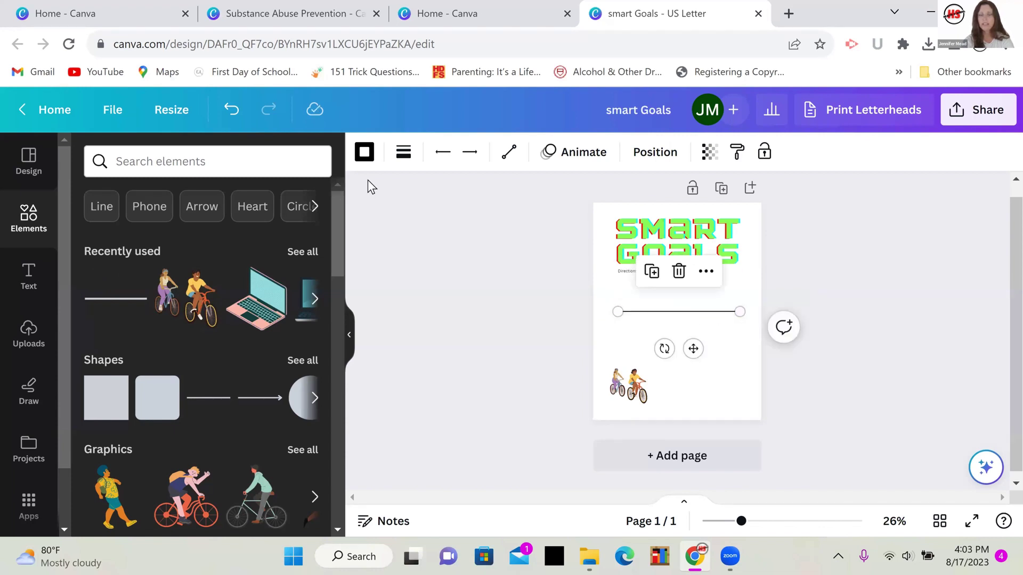
- Try a line weight of 2 on the new line and settle on a weight of 10
left_click(401, 161)
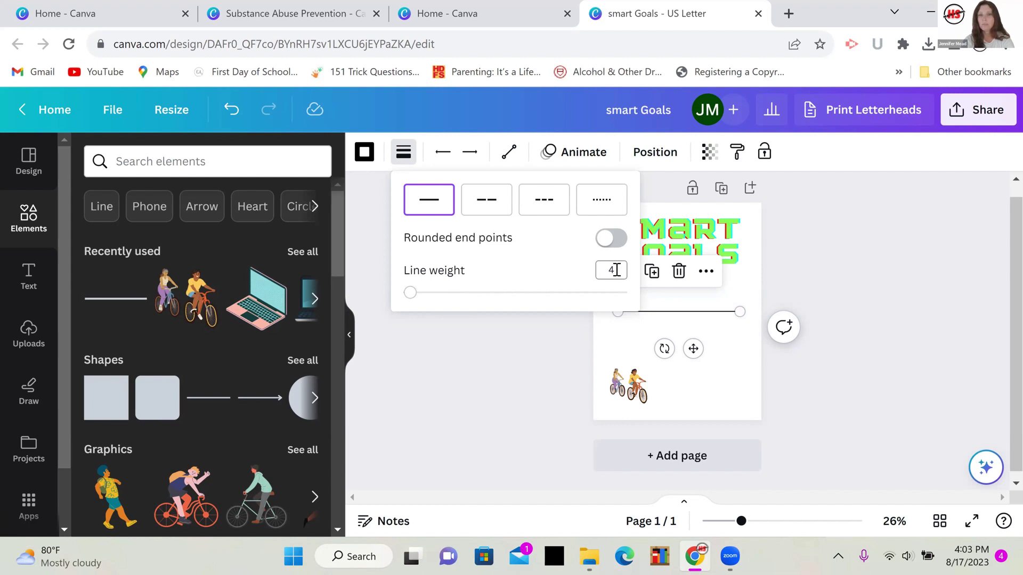
double_click(616, 270)
type("2")
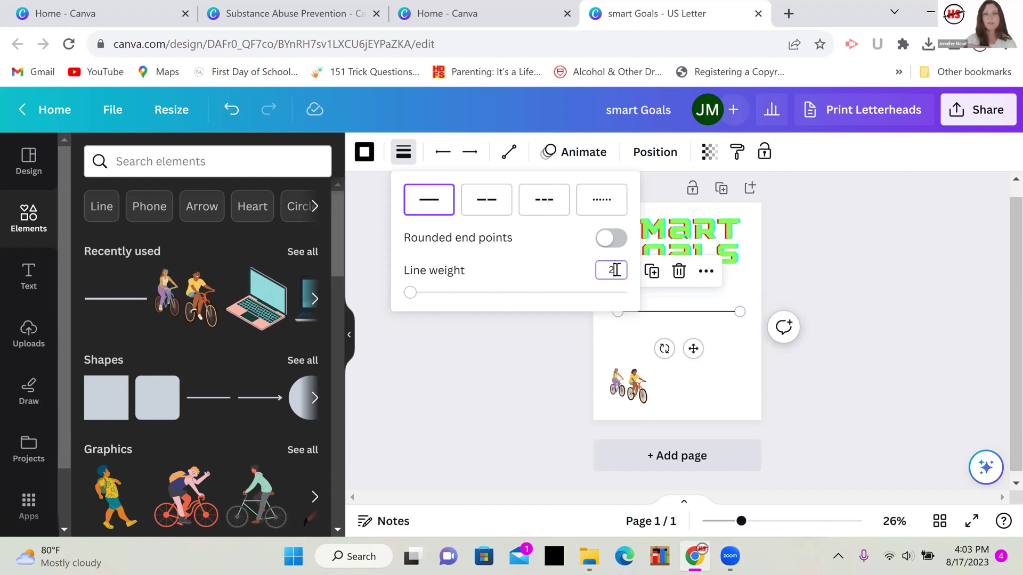
key("Return")
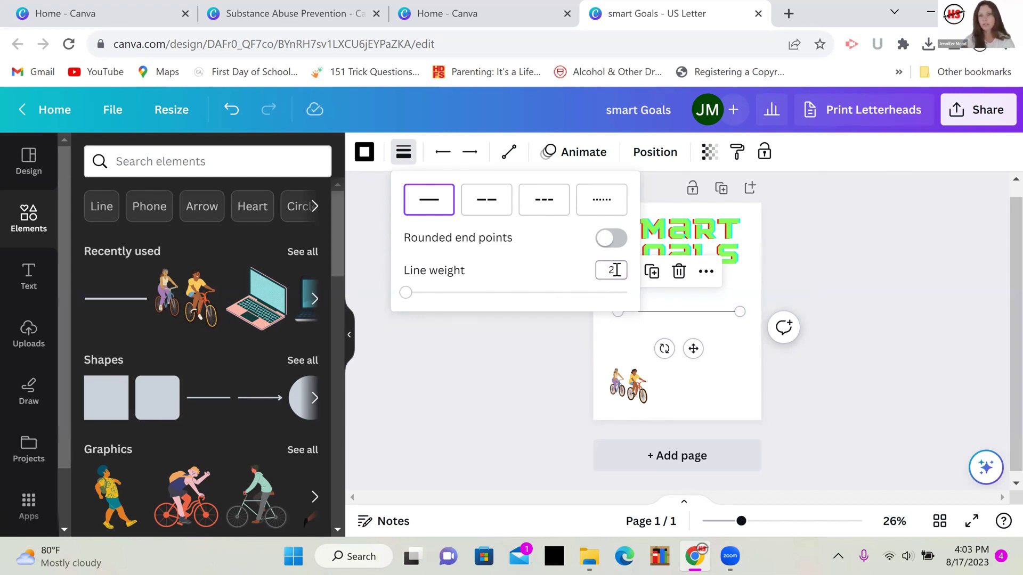
double_click(612, 271)
left_click_drag(612, 270, 617, 270)
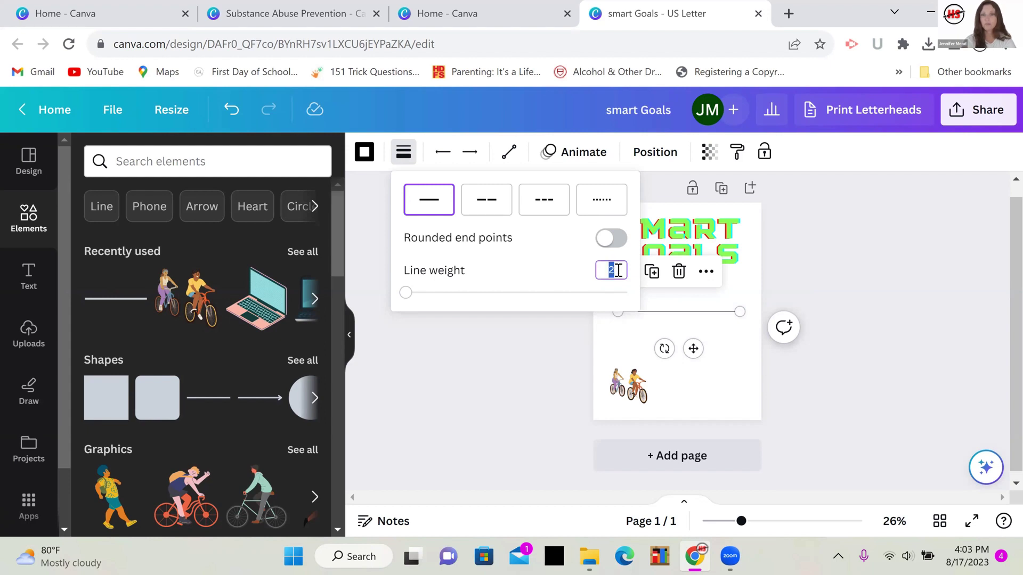
type("1")
key("Return")
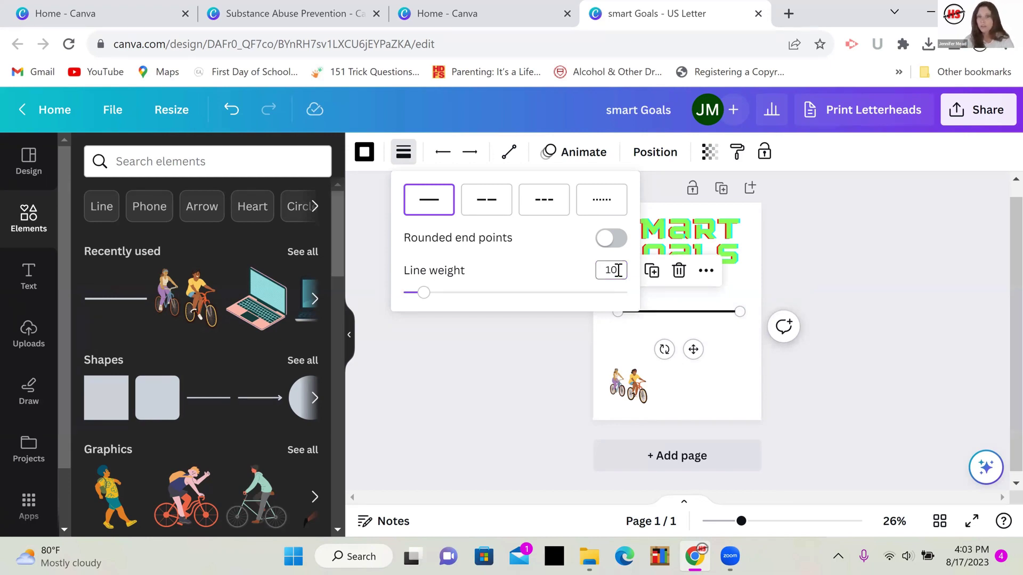
left_click(718, 340)
- Move the line up closer to the directions and place an aligned duplicate of it a short distance below
left_click_drag(713, 321, 713, 300)
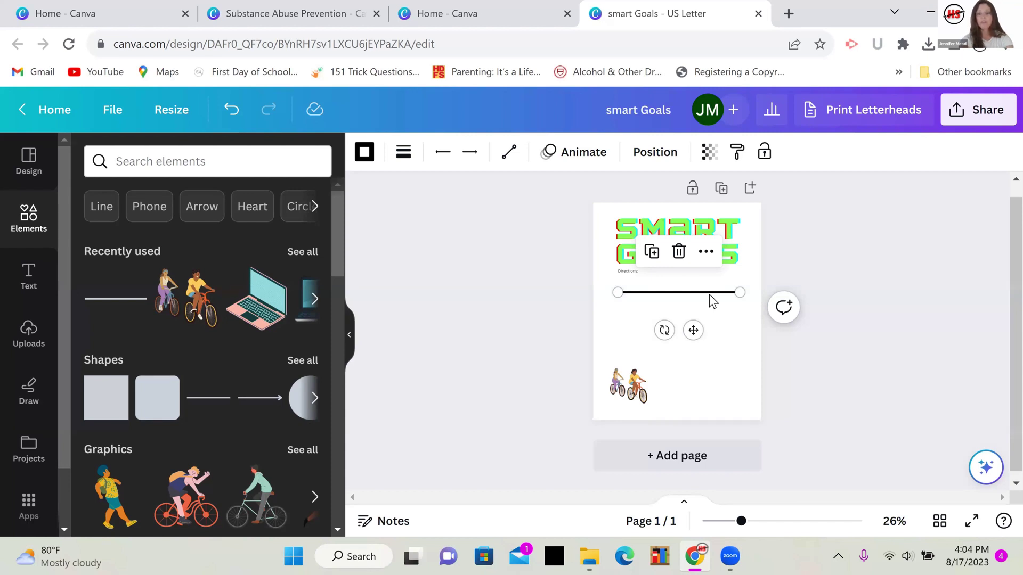
left_click(697, 315)
left_click(697, 314)
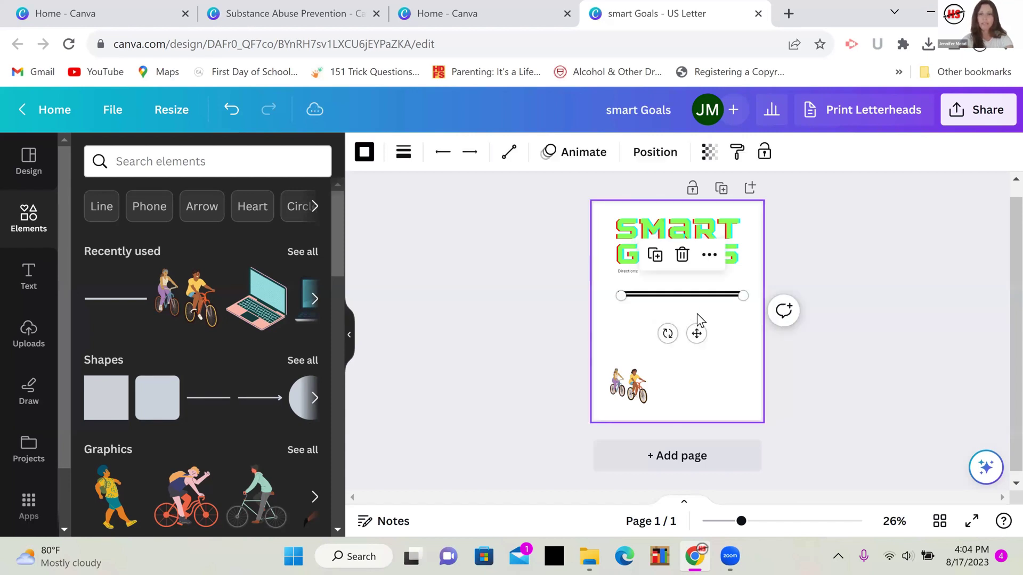
left_click_drag(694, 330, 692, 343)
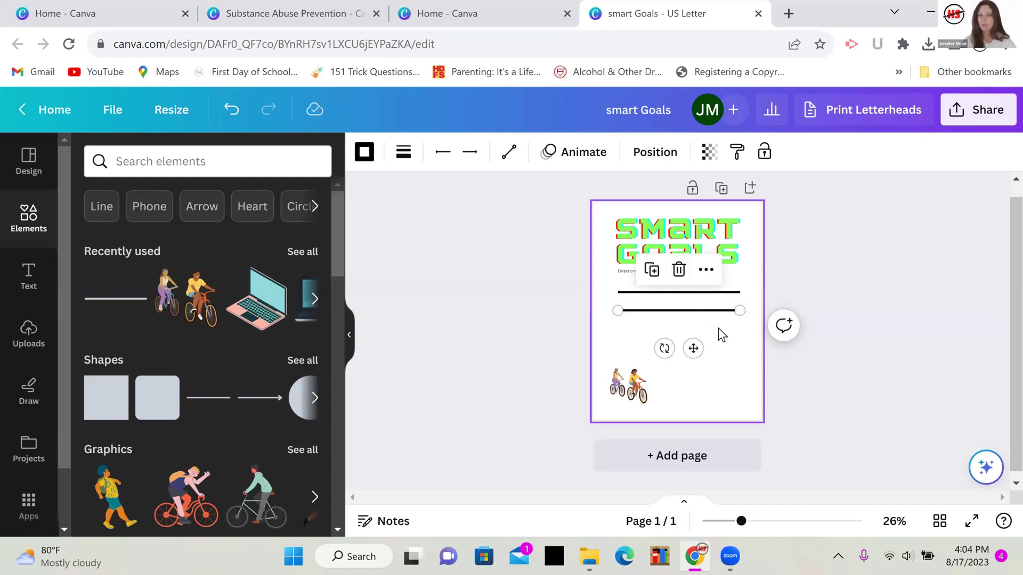
left_click(742, 389)
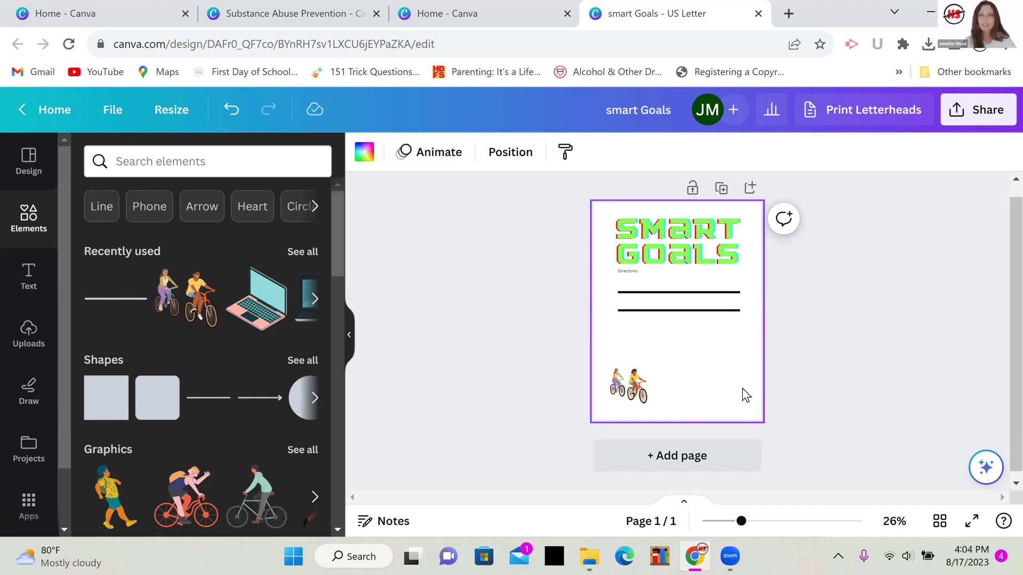
- Choose PDF Print as the download file type for the worksheet and return to the sharing options without downloading
left_click(977, 115)
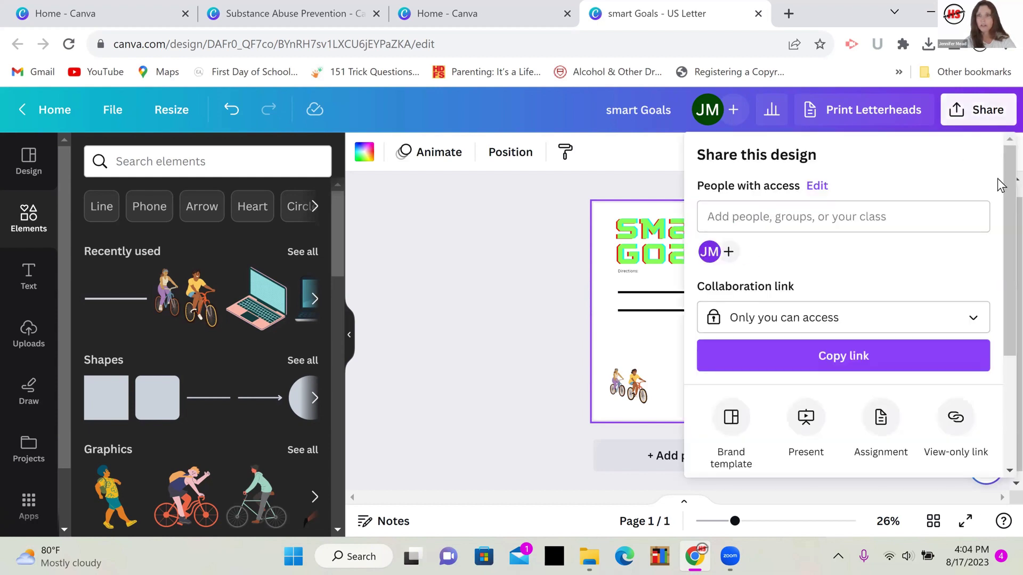
scroll(991, 308, "down", 3)
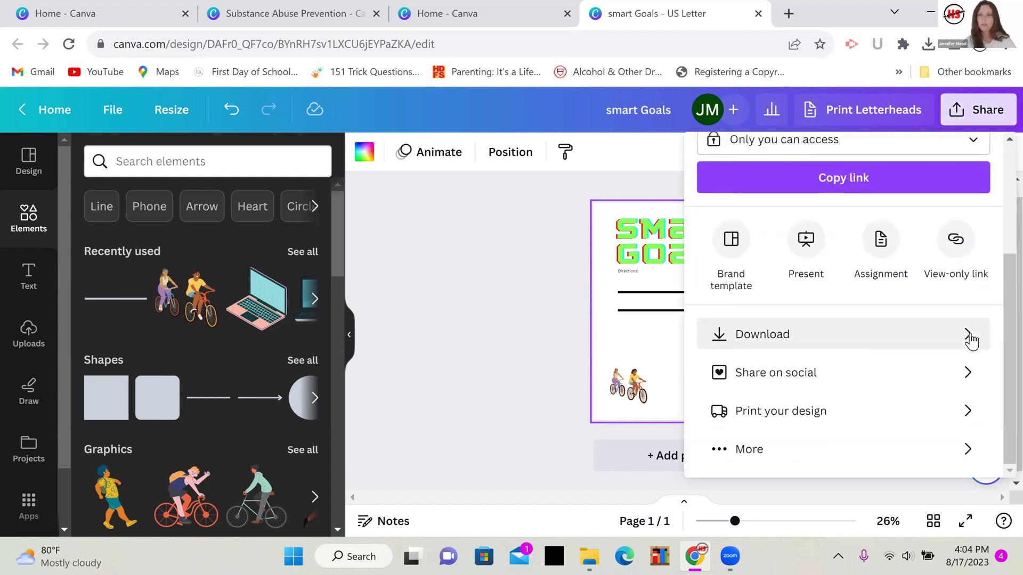
left_click(969, 334)
left_click(955, 229)
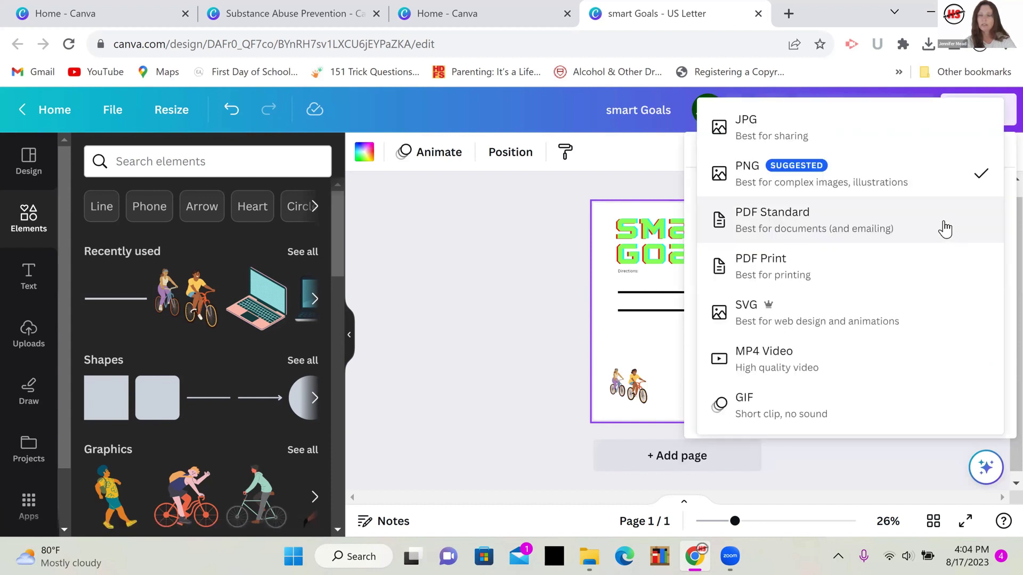
left_click(850, 262)
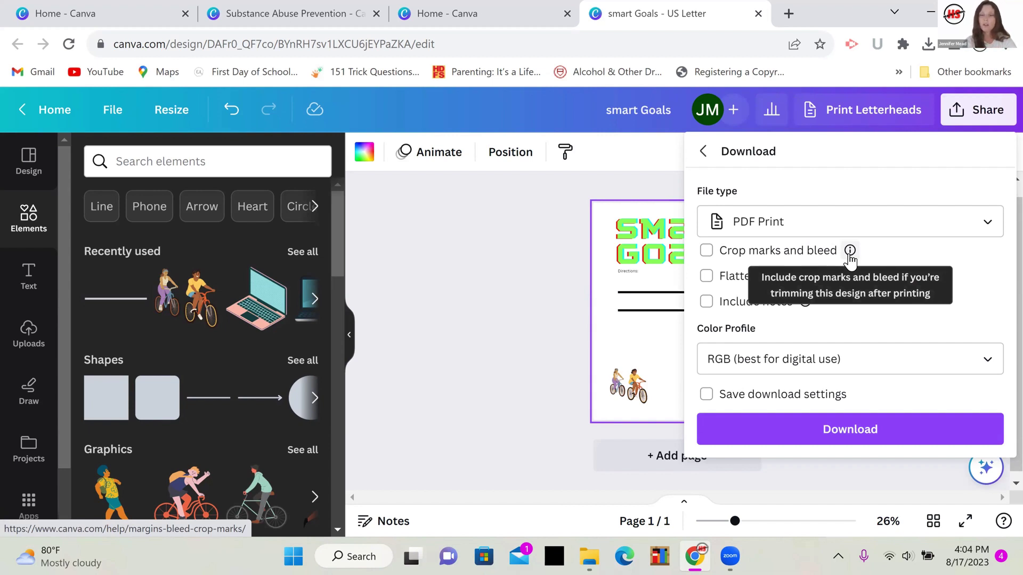
left_click(703, 151)
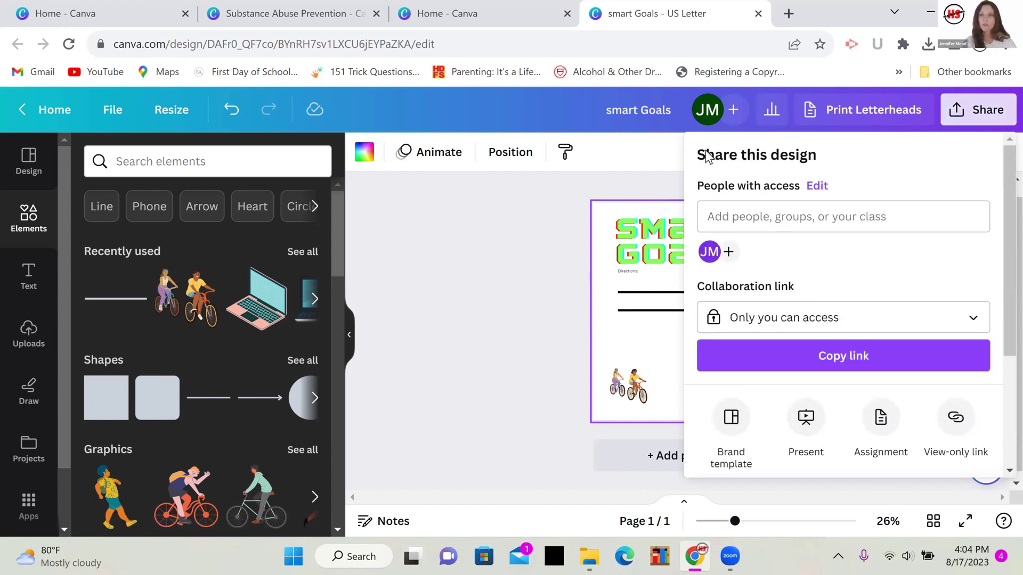
- Browse all the publishing options, generate a template link for the worksheet and copy it
left_click_drag(1001, 264, 1000, 409)
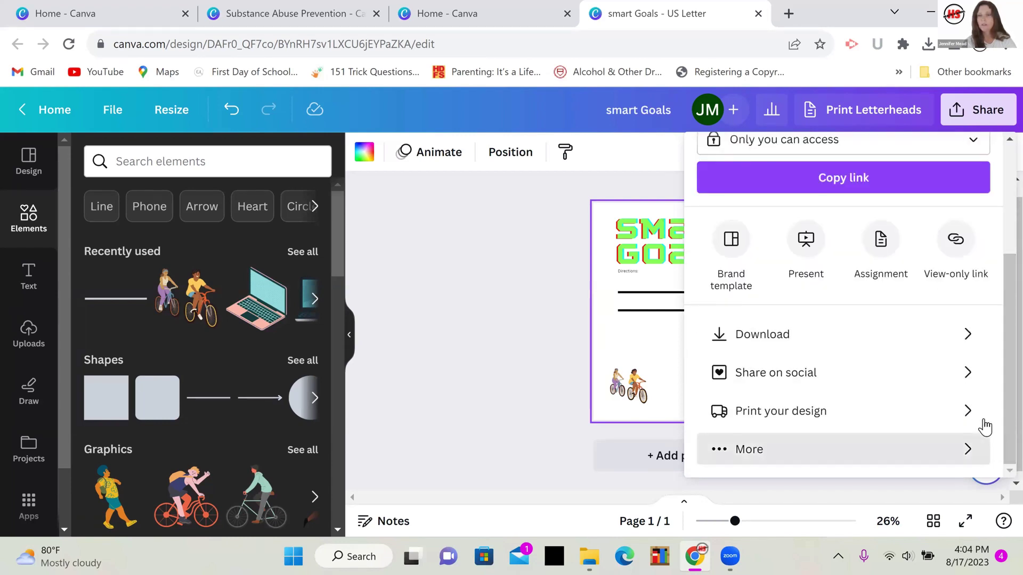
left_click(984, 436)
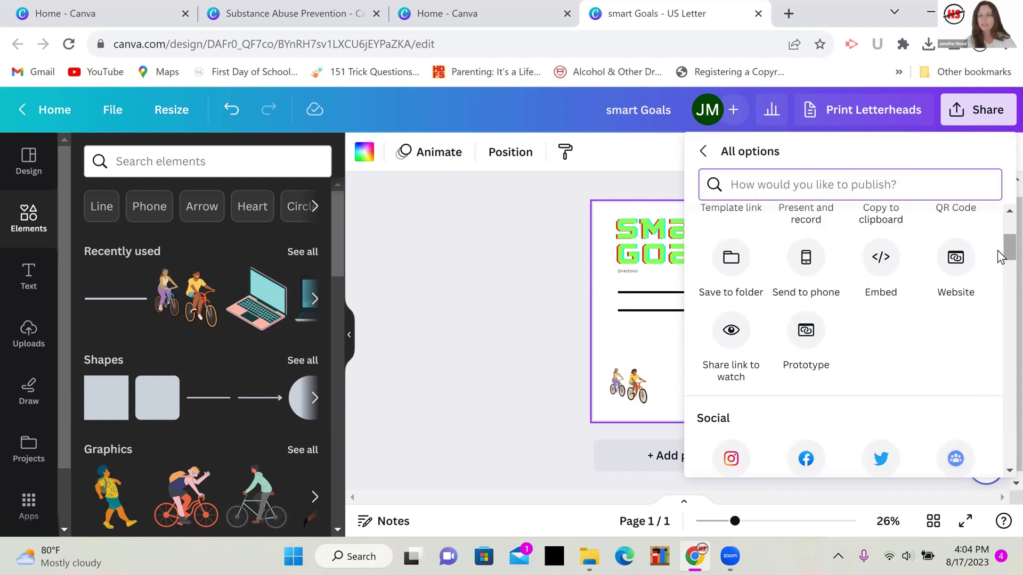
left_click_drag(1003, 250, 1002, 222)
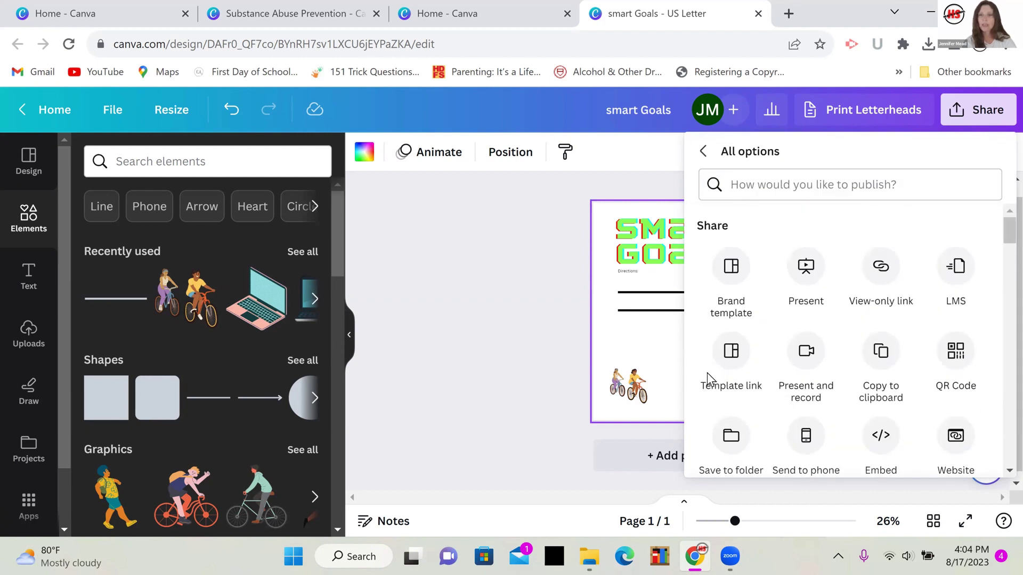
left_click(731, 362)
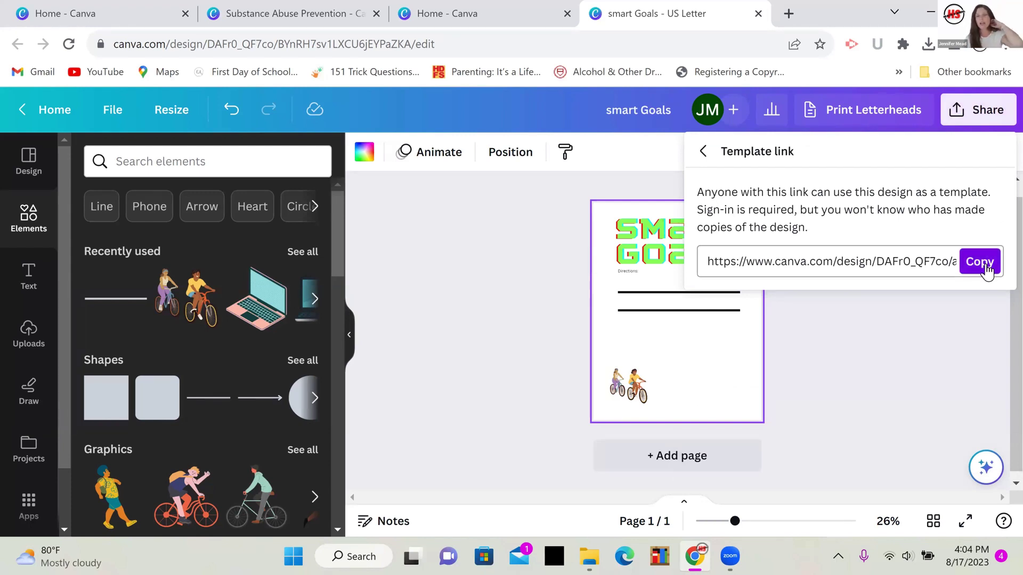
left_click(988, 267)
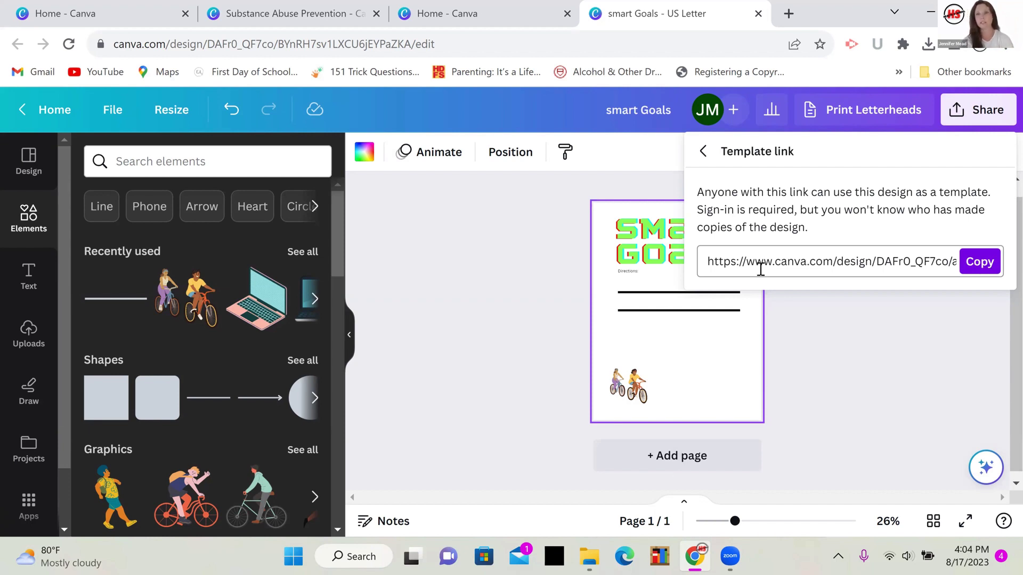
left_click(741, 373)
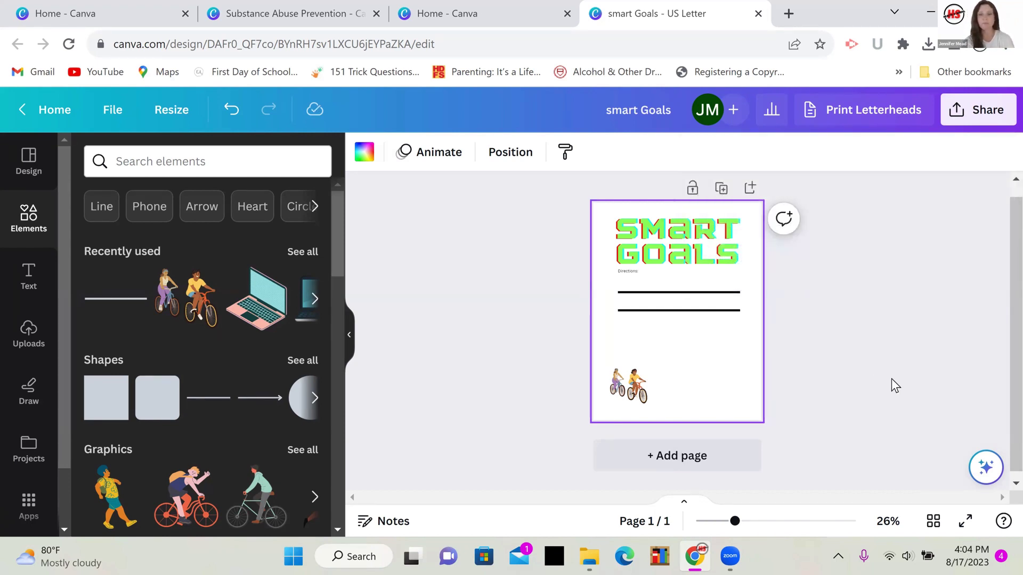
- Review the sharing options of the Smart Goals worksheet and close them without changing anything
left_click(878, 345)
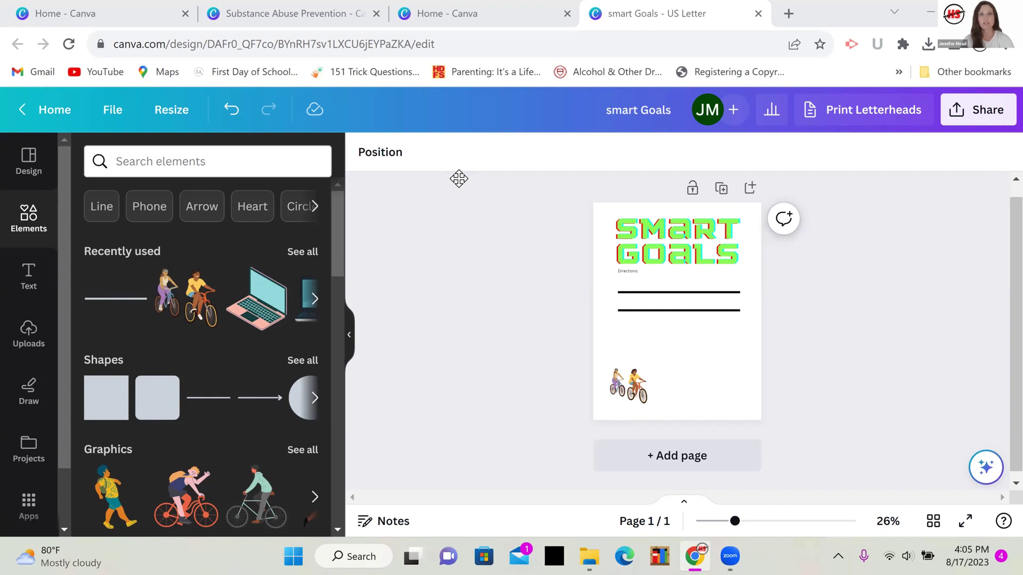
left_click(957, 116)
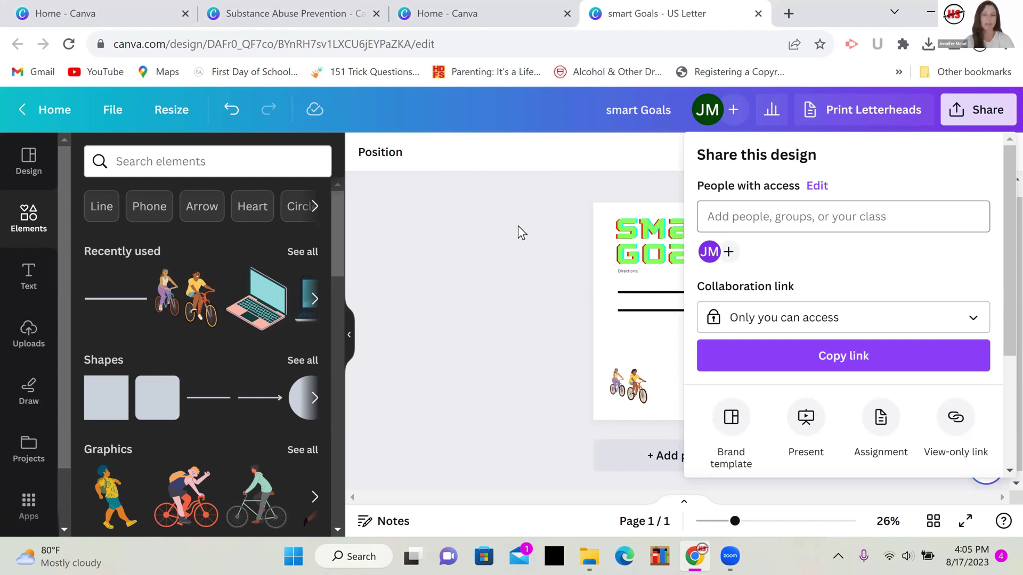
left_click(515, 268)
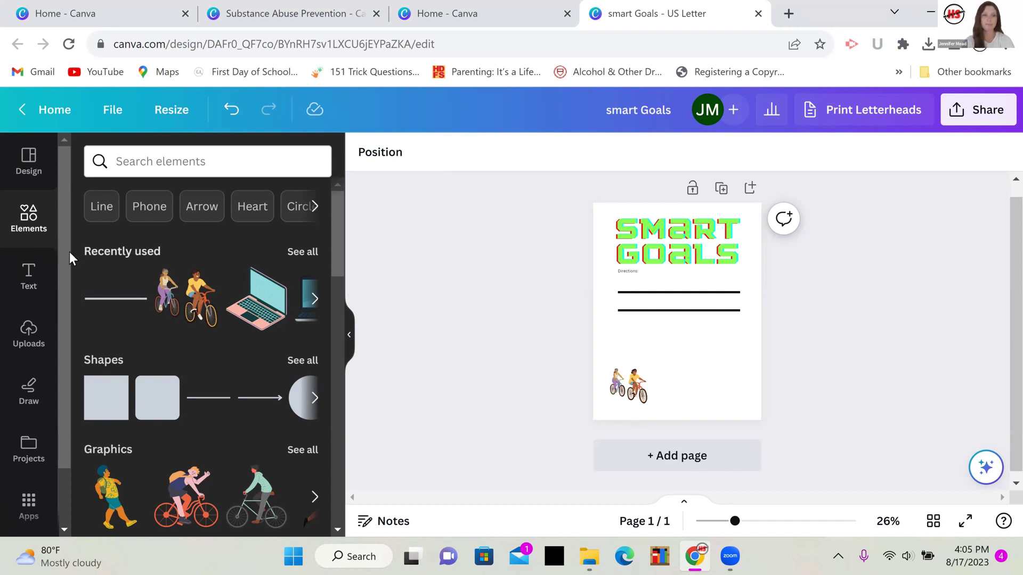
- Look through the upload sources for the worksheet's media and bring up the local file picker, closing it without choosing a file
left_click_drag(69, 256, 69, 352)
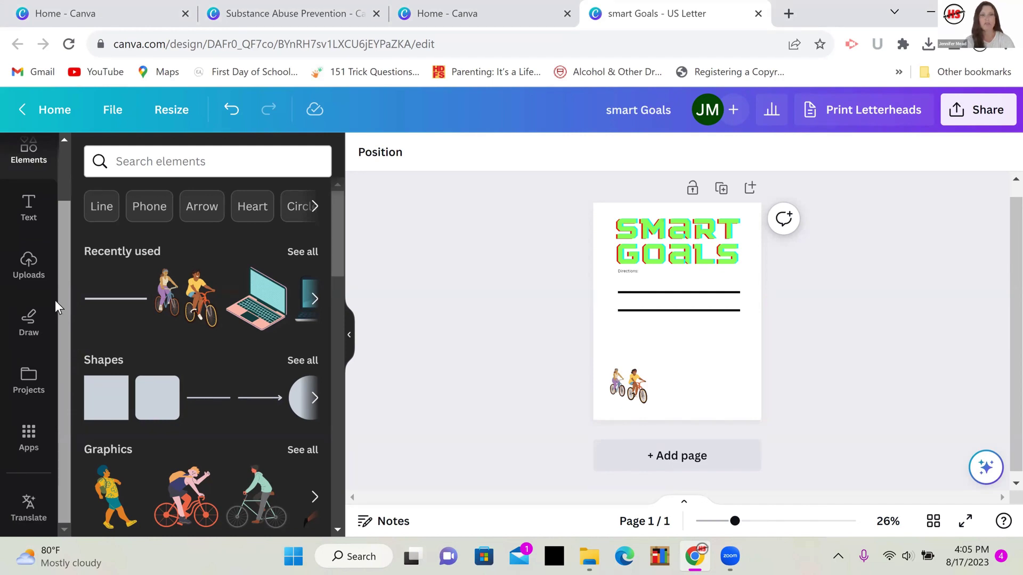
scroll(57, 306, "up", 2)
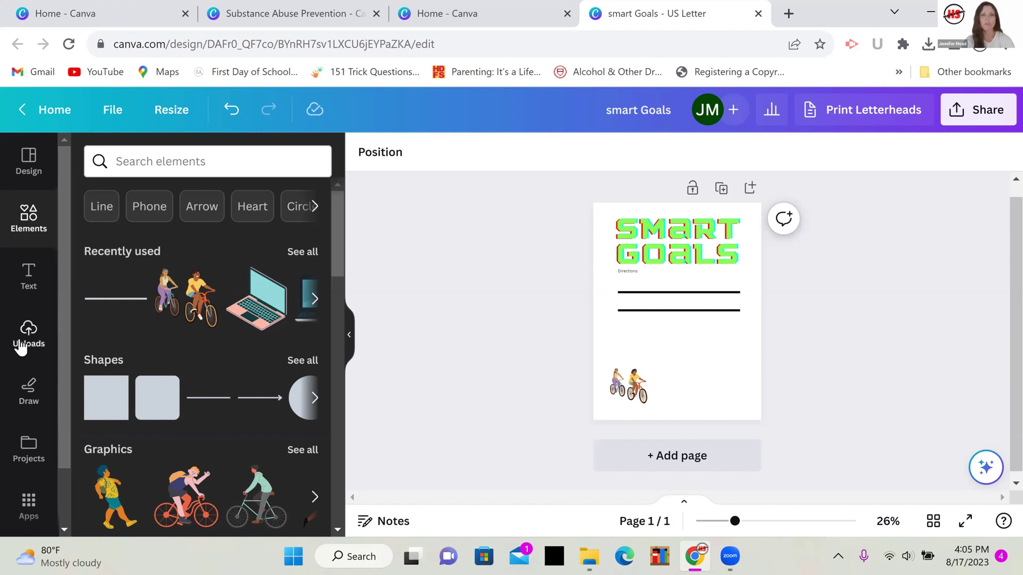
left_click(22, 344)
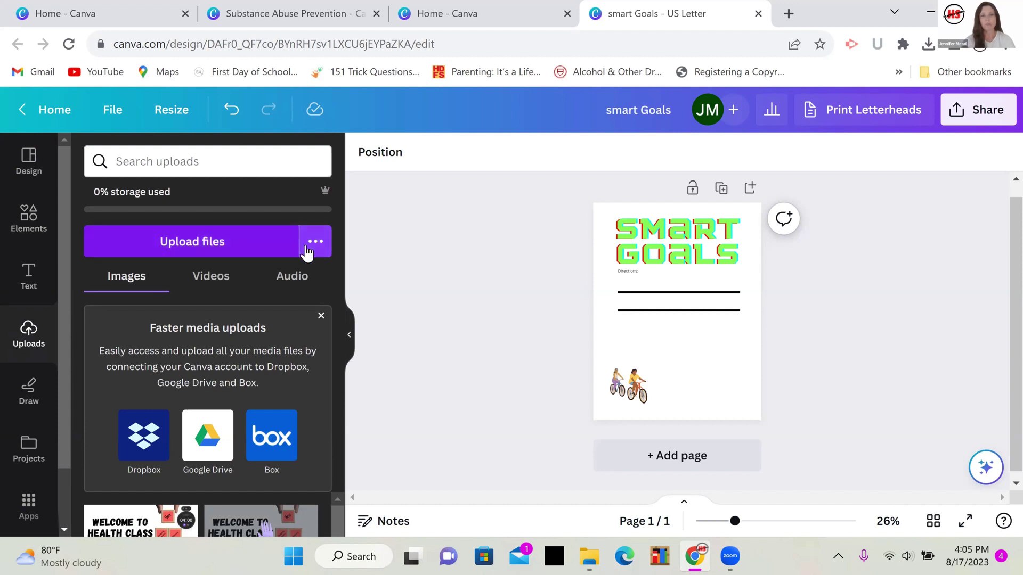
left_click(317, 244)
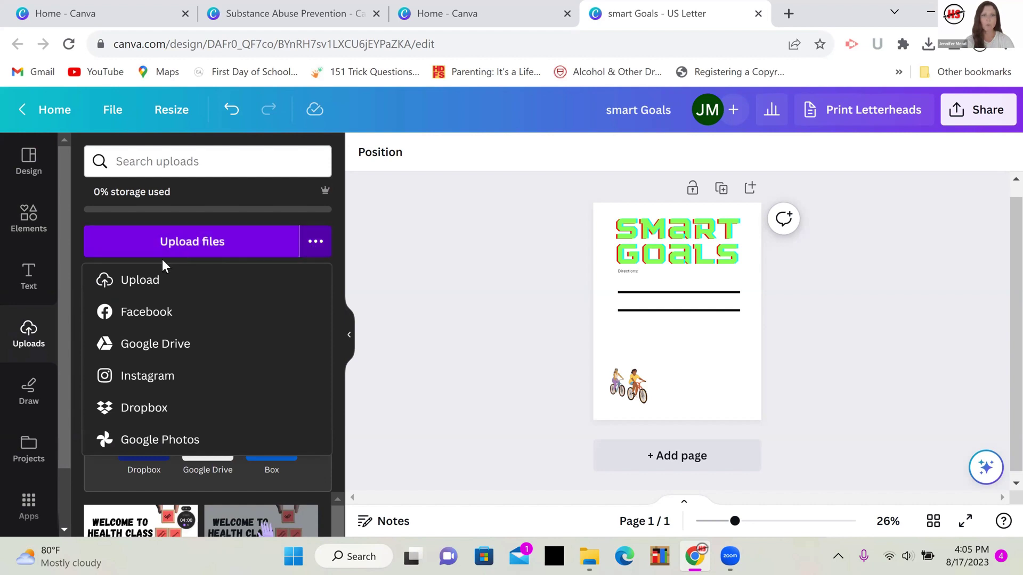
left_click(162, 286)
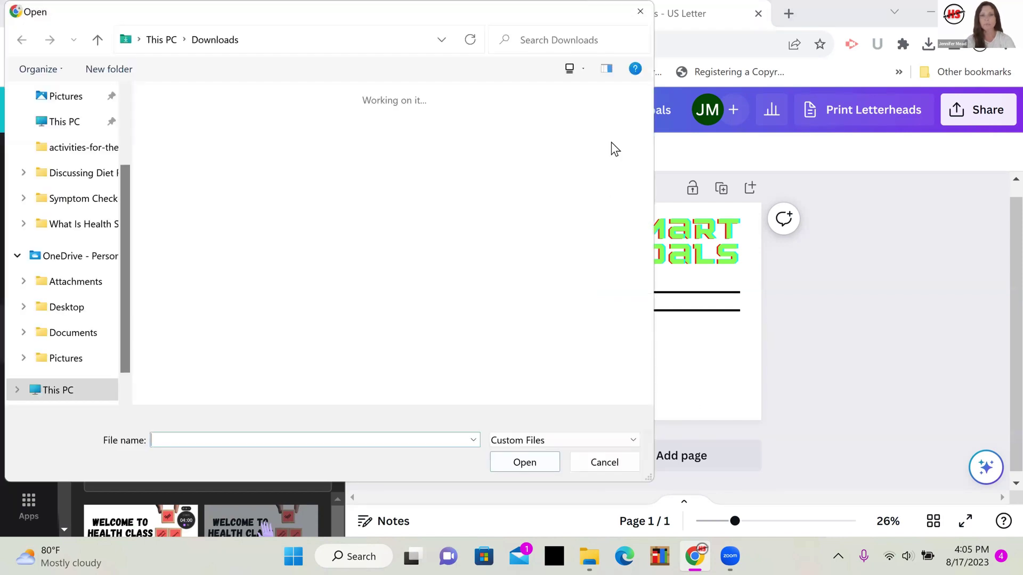
left_click(640, 13)
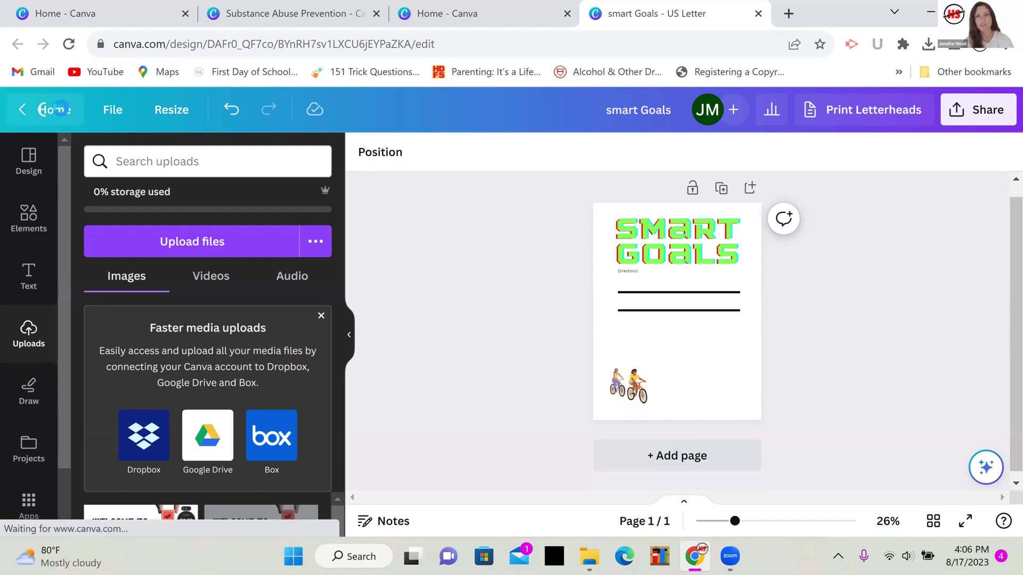
- Return to the home page and search the templates for "student goals"
left_click(58, 111)
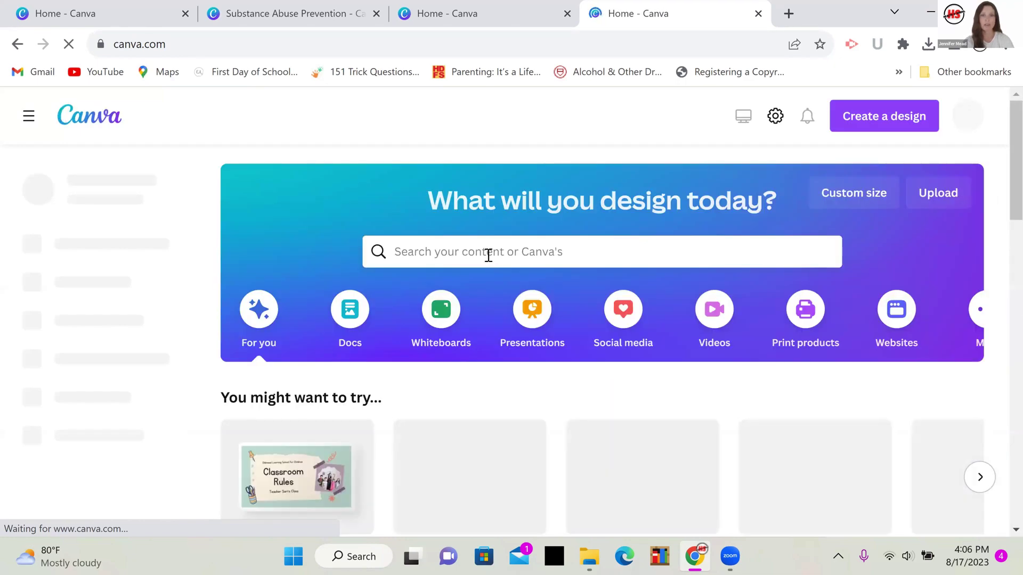
left_click(488, 255)
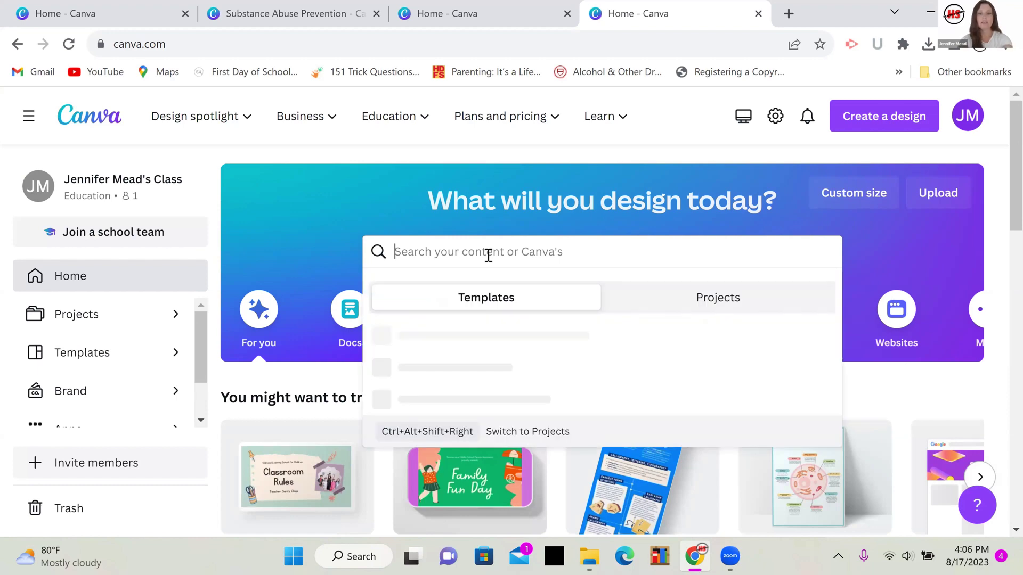
type("student ")
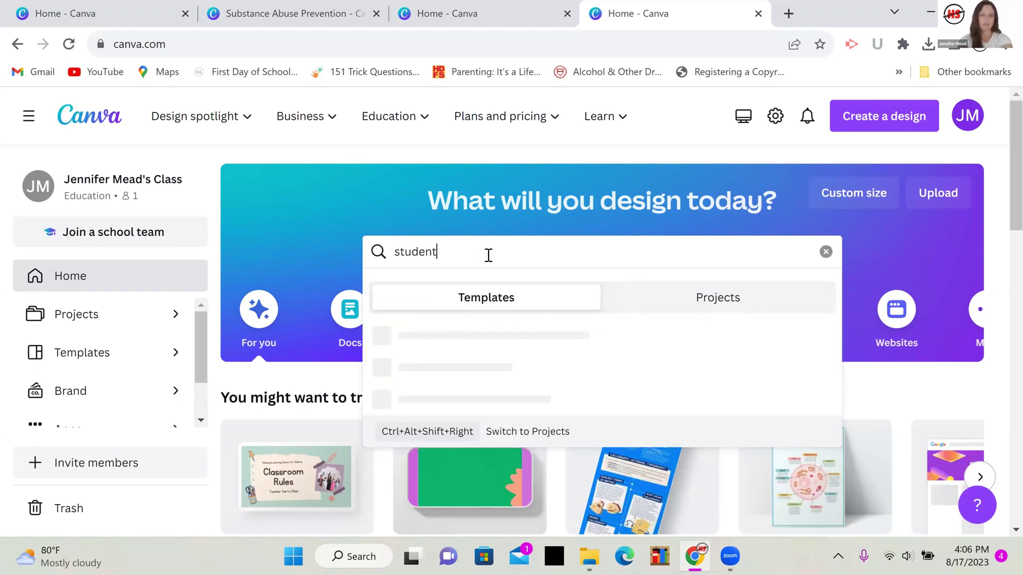
type("goals")
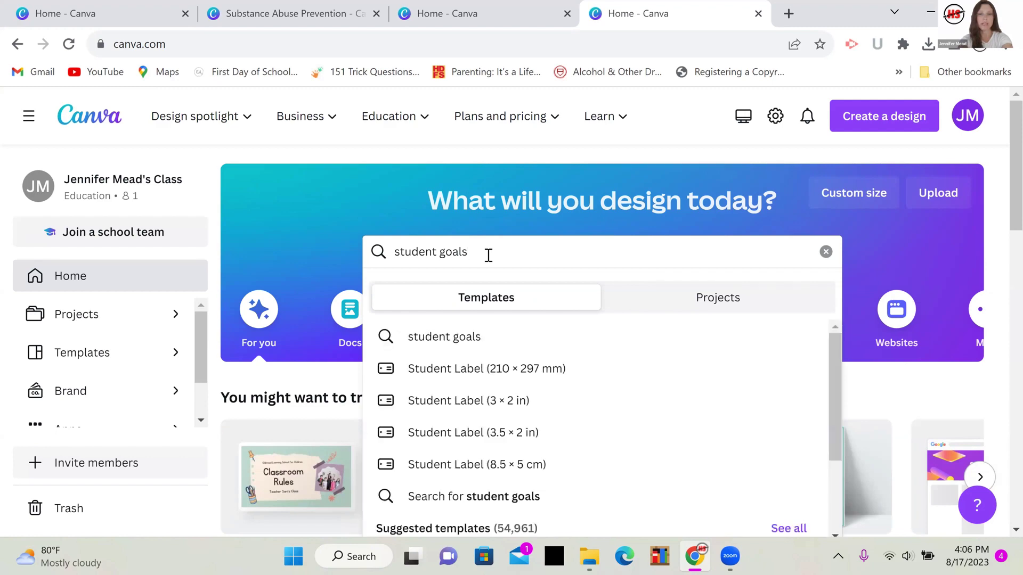
key("Return")
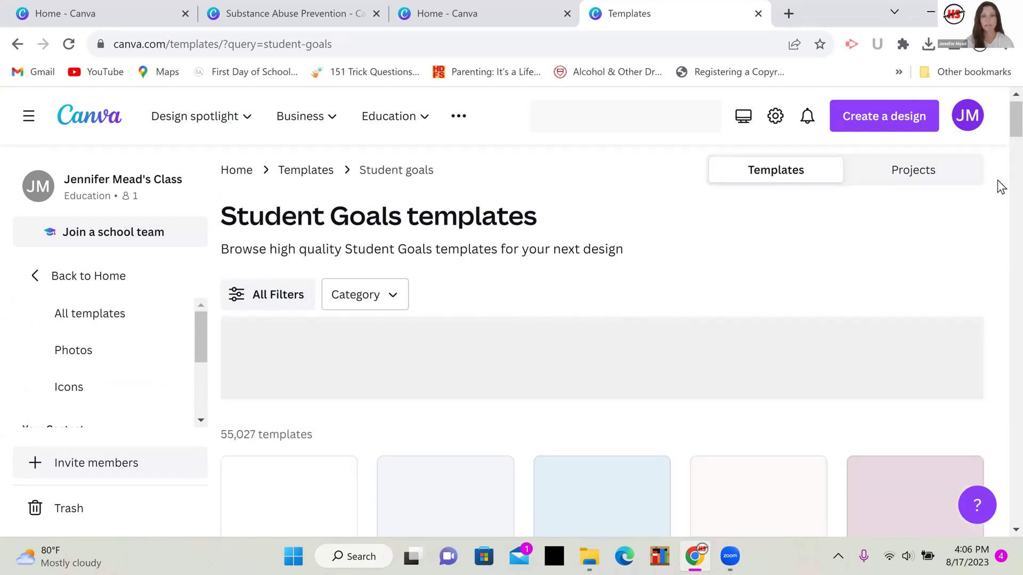
- Browse the student goals templates and start a customizable design from the Blue New Year Student Goals Worksheet
scroll(1000, 210, "down", 5)
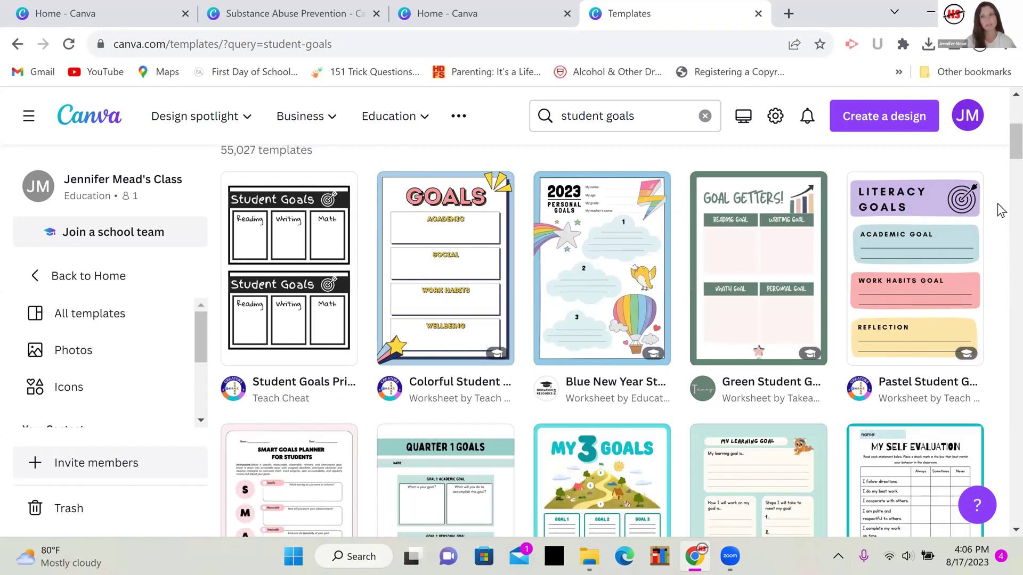
scroll(1001, 156, "down", 1)
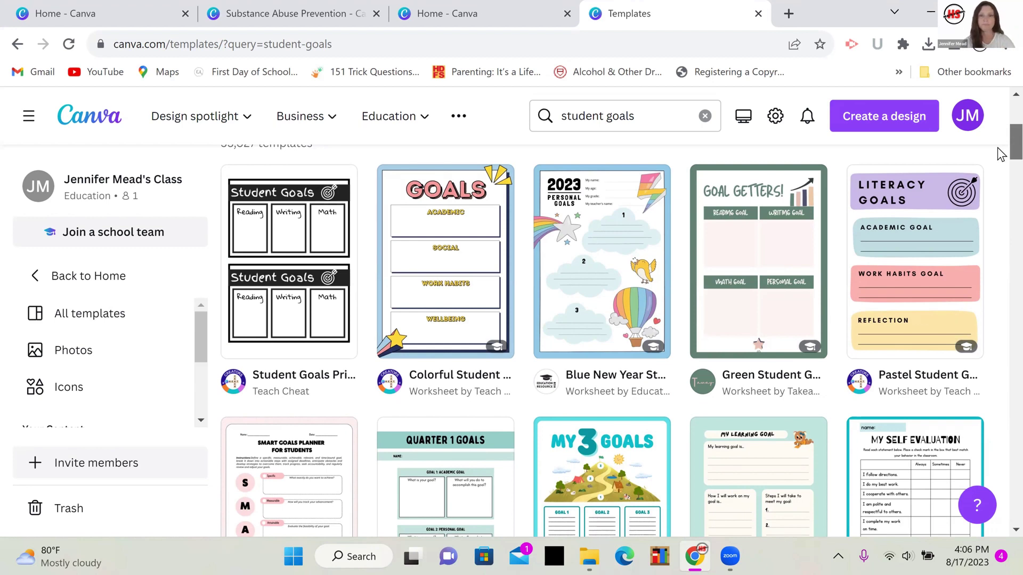
scroll(1001, 155, "up", 1)
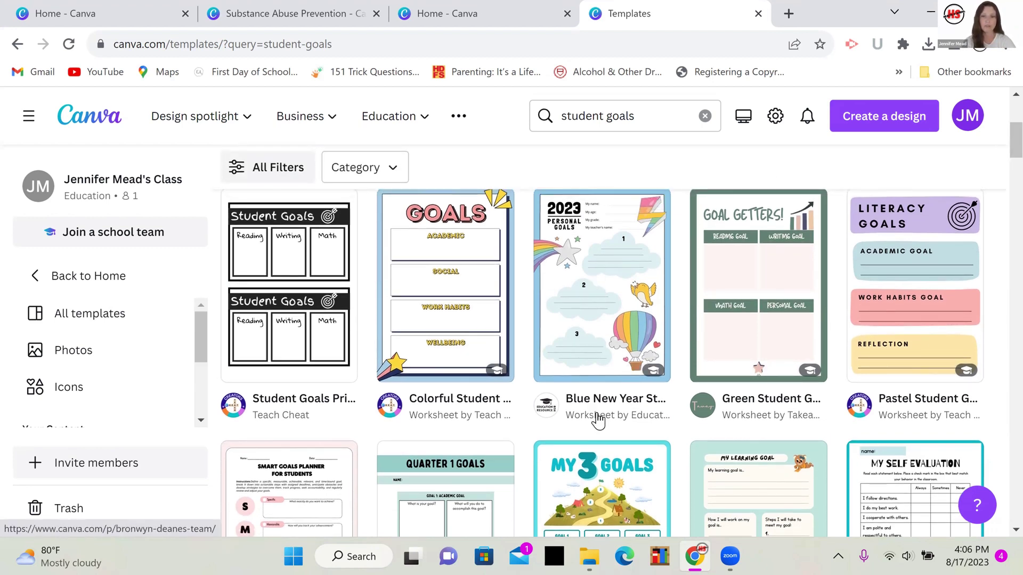
left_click(577, 293)
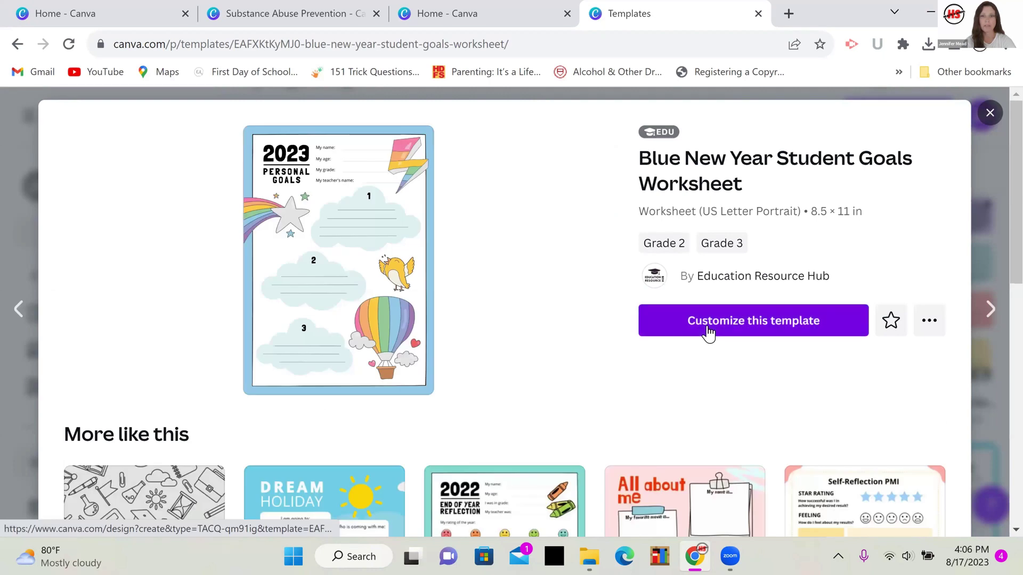
left_click(708, 327)
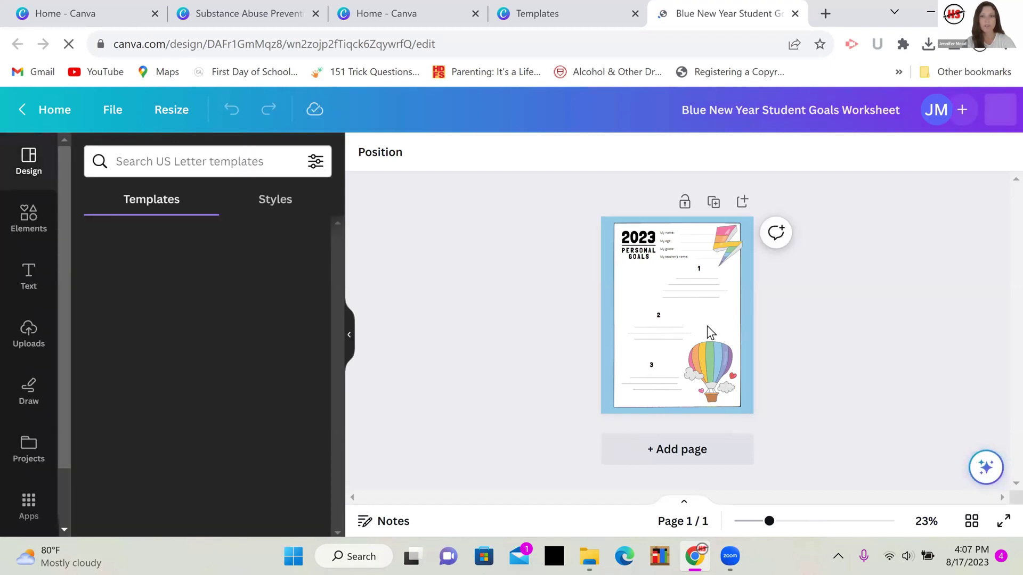
- Delete the hot-air balloon graphic from the lower part of the worksheet
left_click(714, 363)
key("Delete")
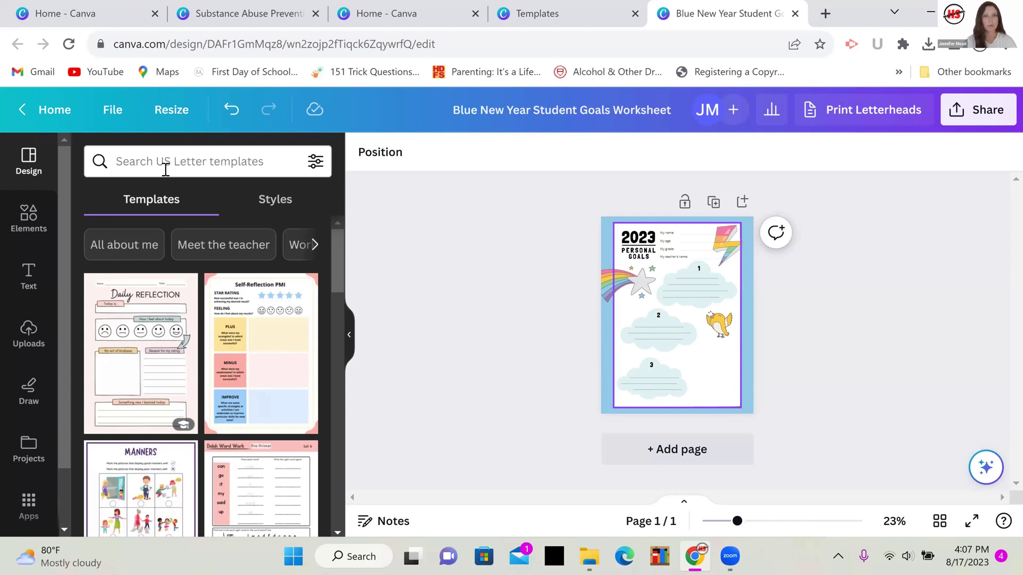
left_click(106, 173)
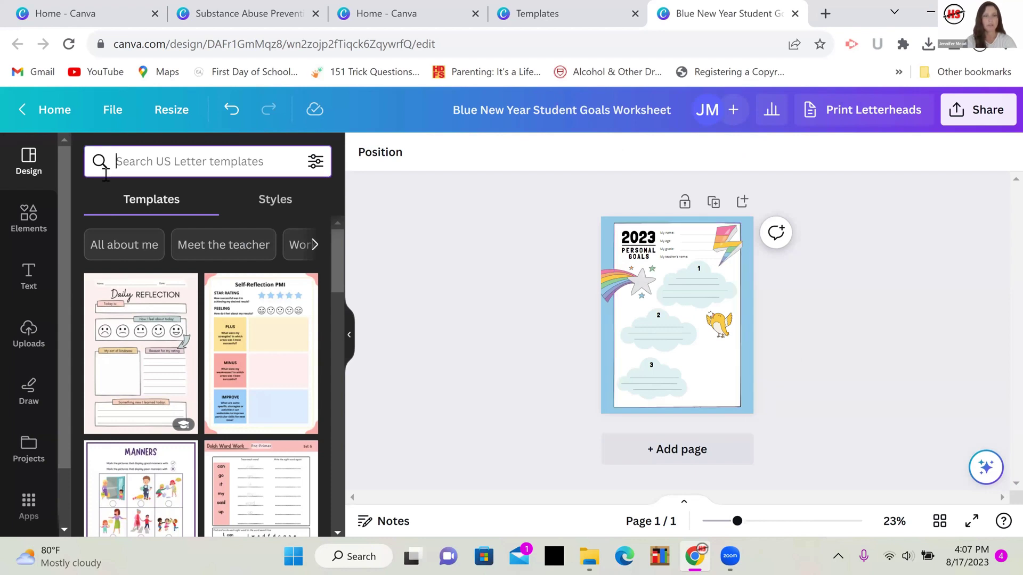
- Search the elements for "lightning" and place the solid yellow bolt graphic beside goal cloud 3, below the bird
left_click(37, 226)
left_click(149, 162)
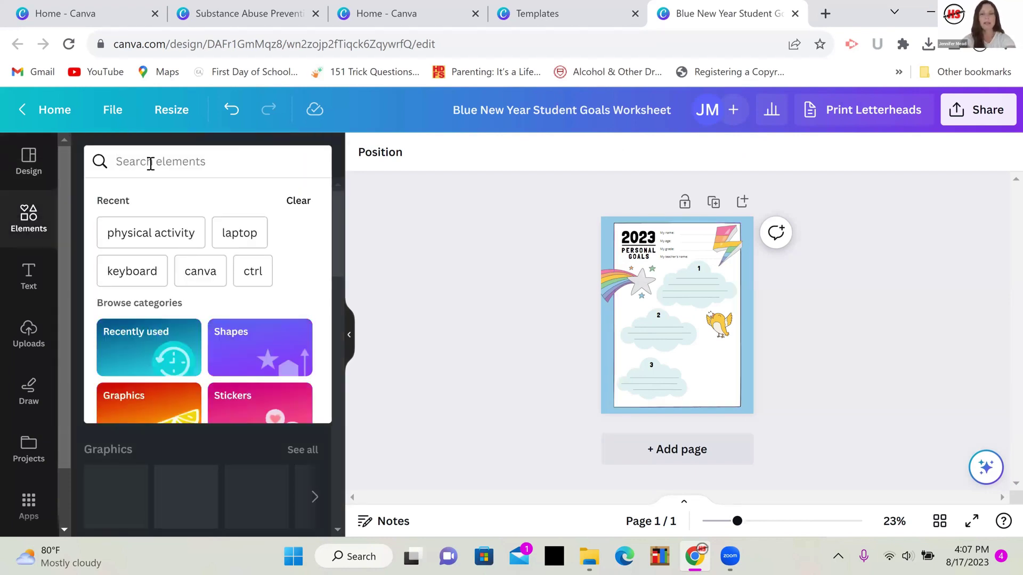
type("light")
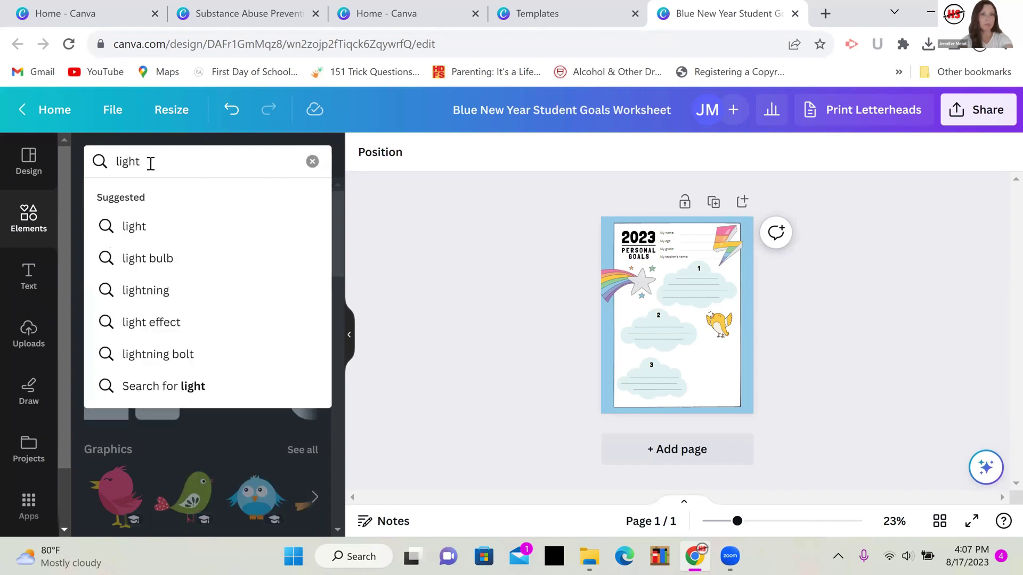
type("ning")
key("Return")
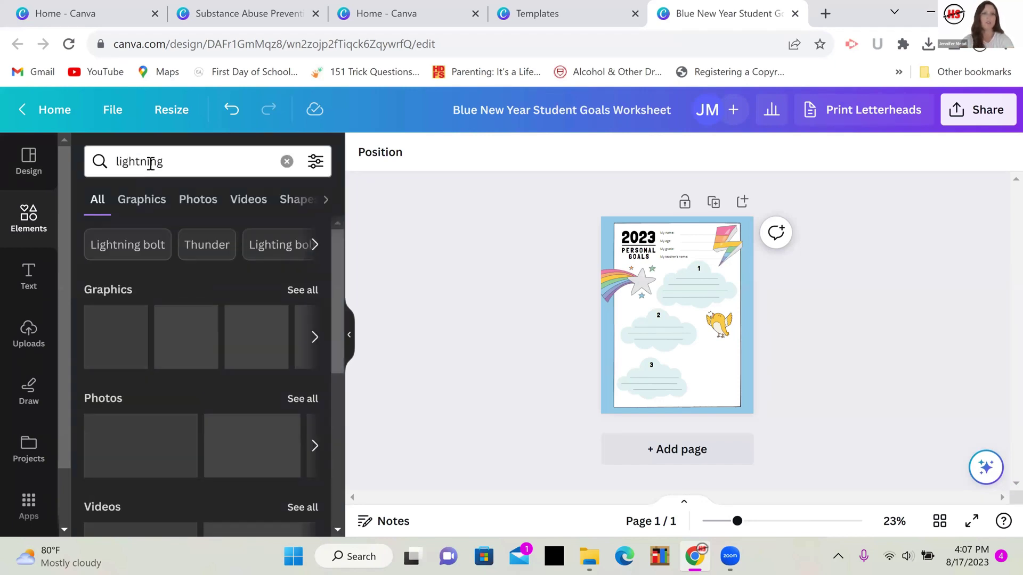
left_click(125, 336)
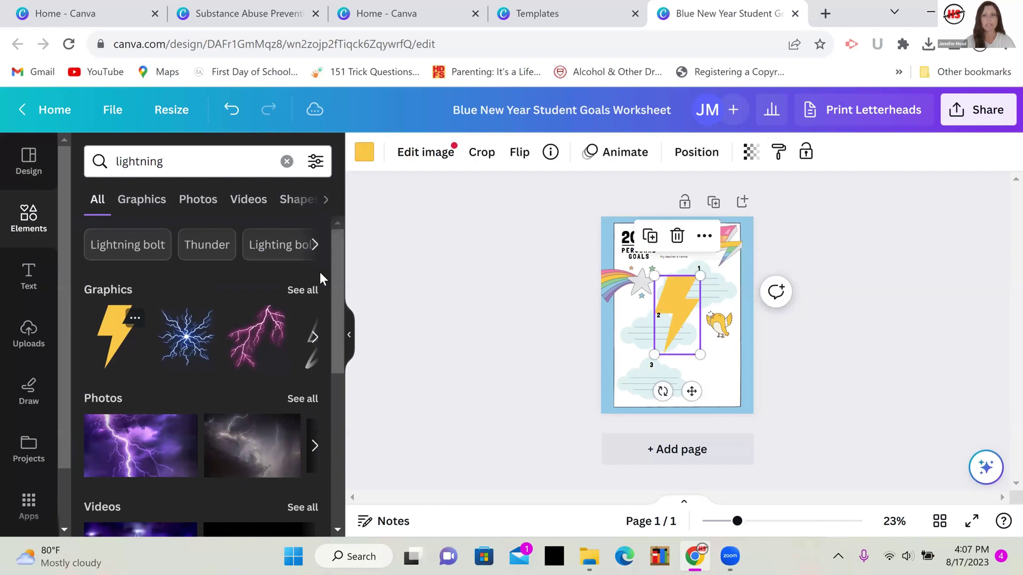
left_click_drag(685, 294, 723, 361)
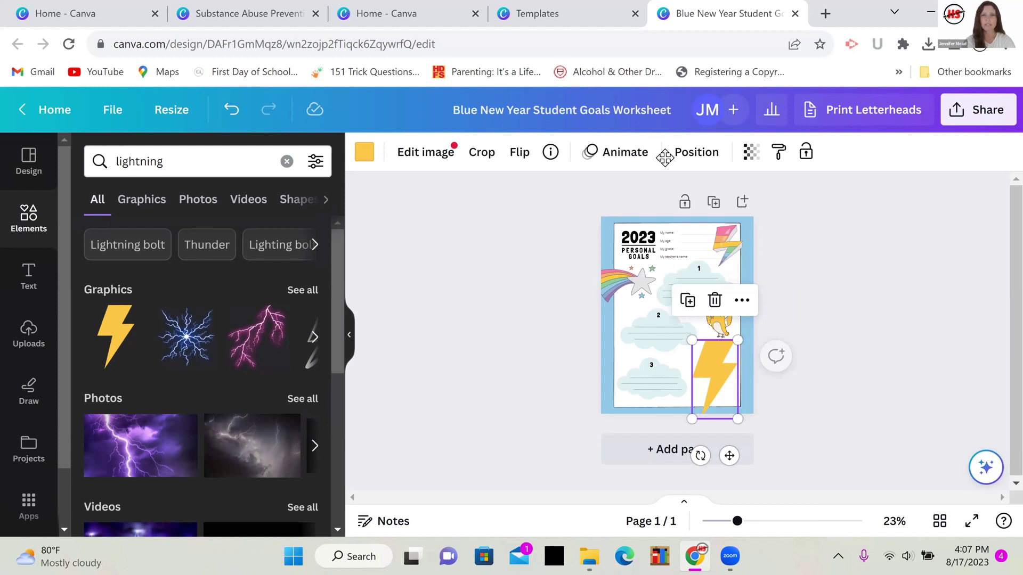
- Recolour the lightning bolt dark blue from the default solid colors and deselect it
left_click(365, 151)
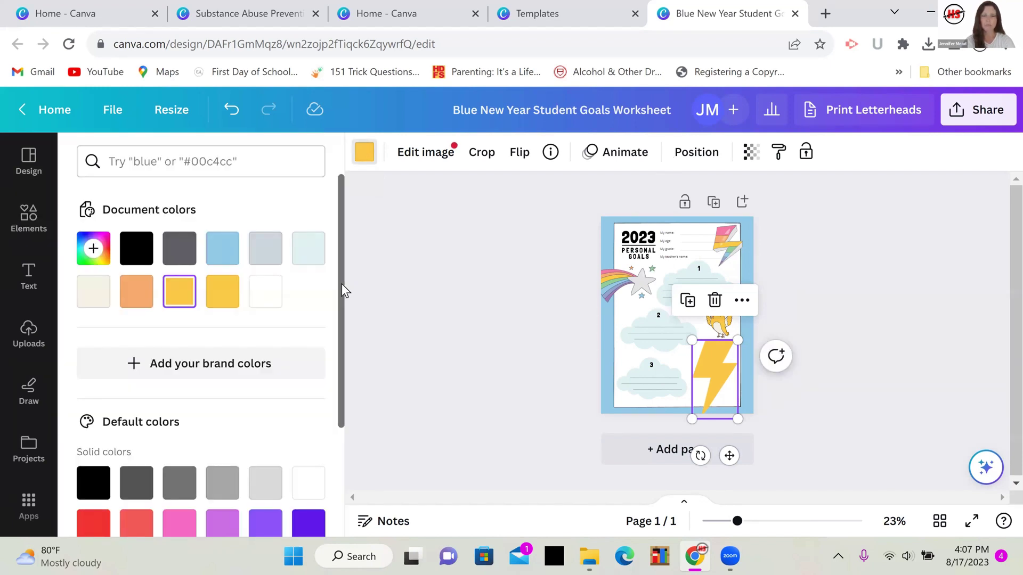
scroll(345, 392, "down", 3)
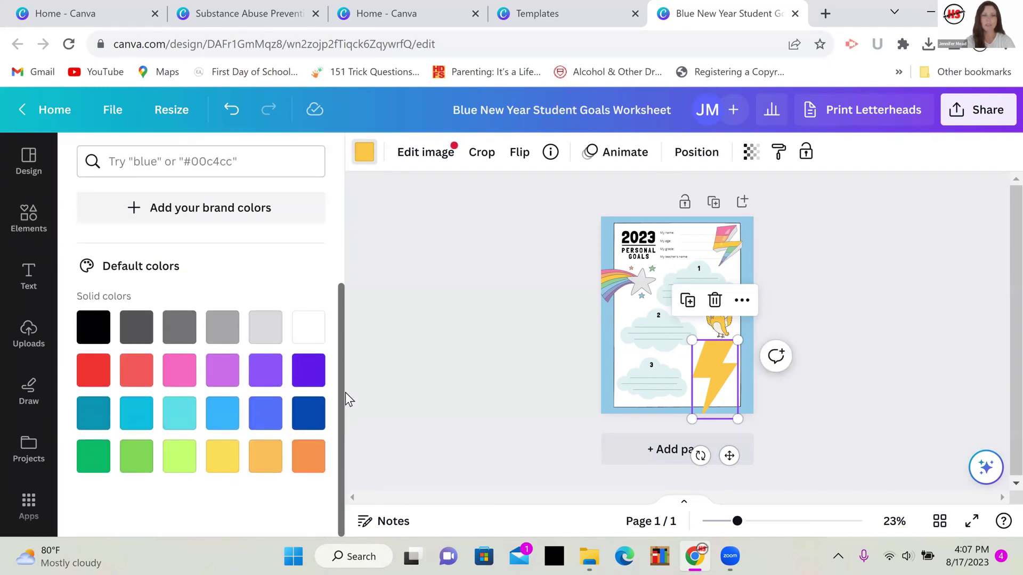
left_click(320, 414)
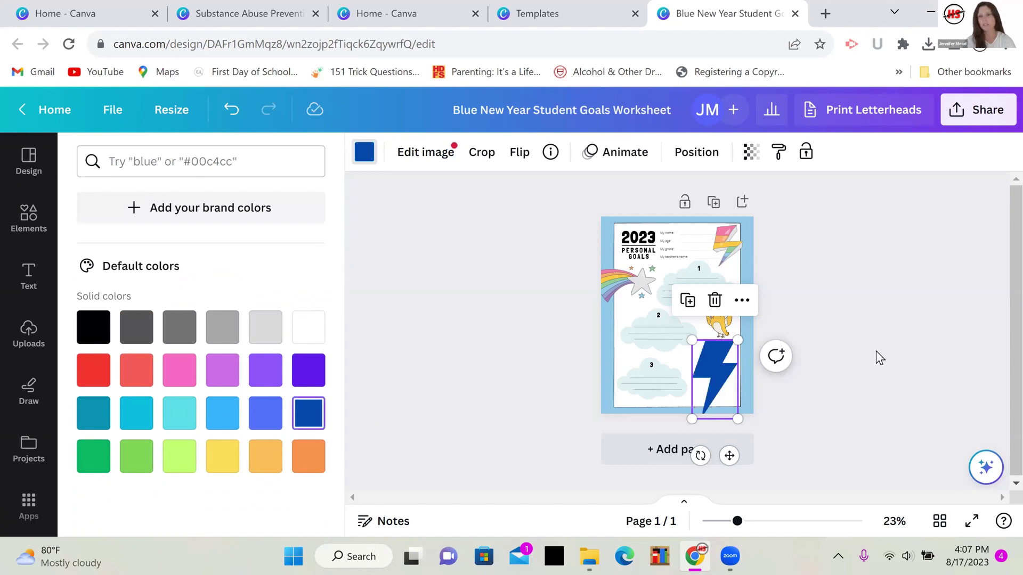
key("Escape")
key("Escape")
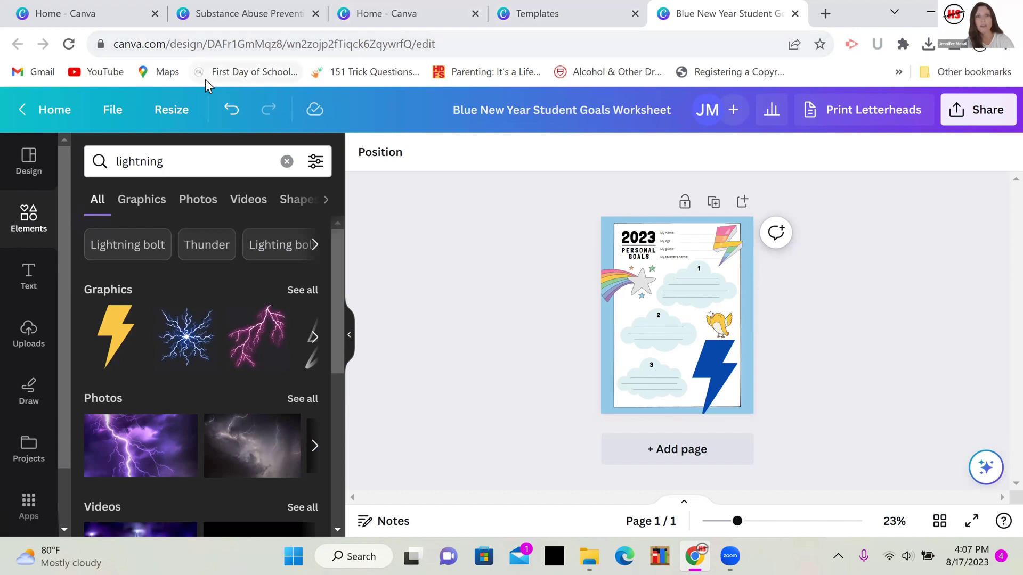
- Return to the home page and look through the available presentation formats in the Presentations category
left_click(60, 105)
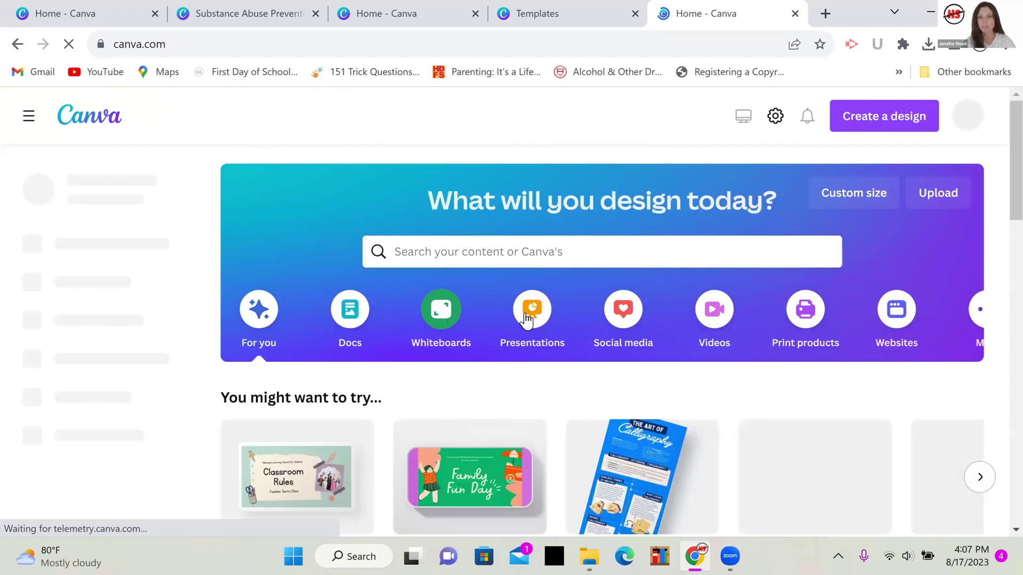
left_click(530, 321)
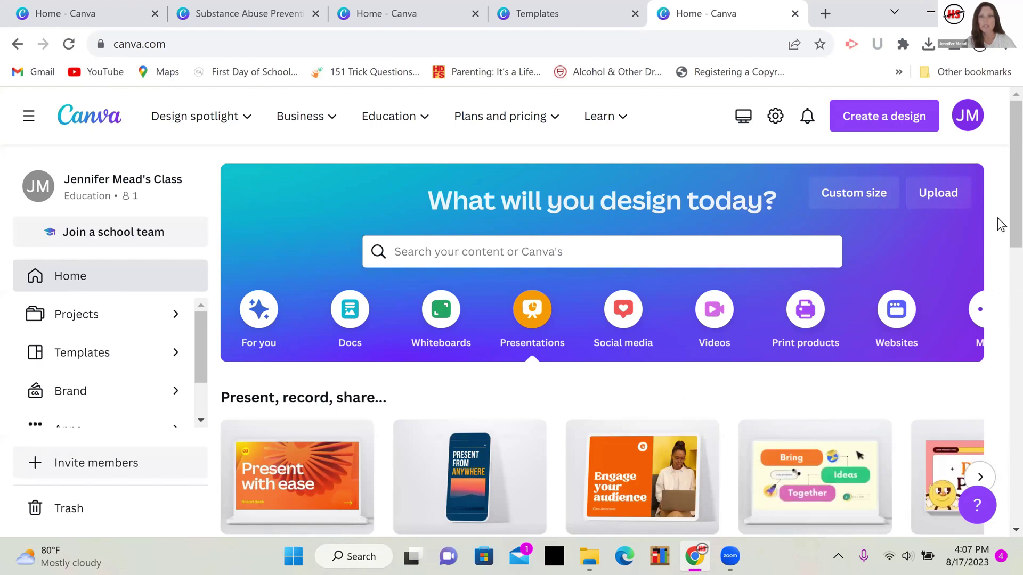
scroll(998, 227, "down", 3)
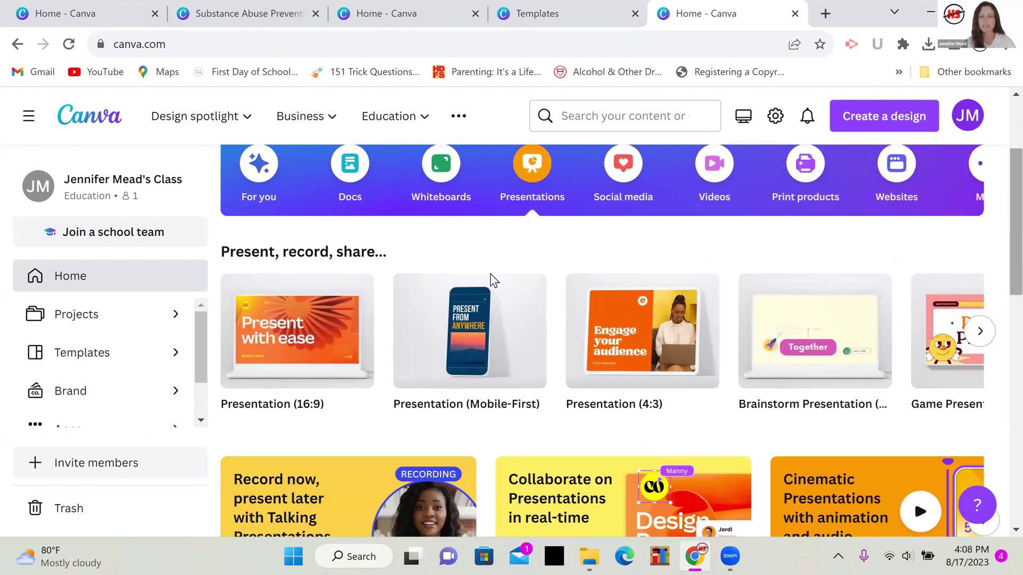
mouse_move(275, 345)
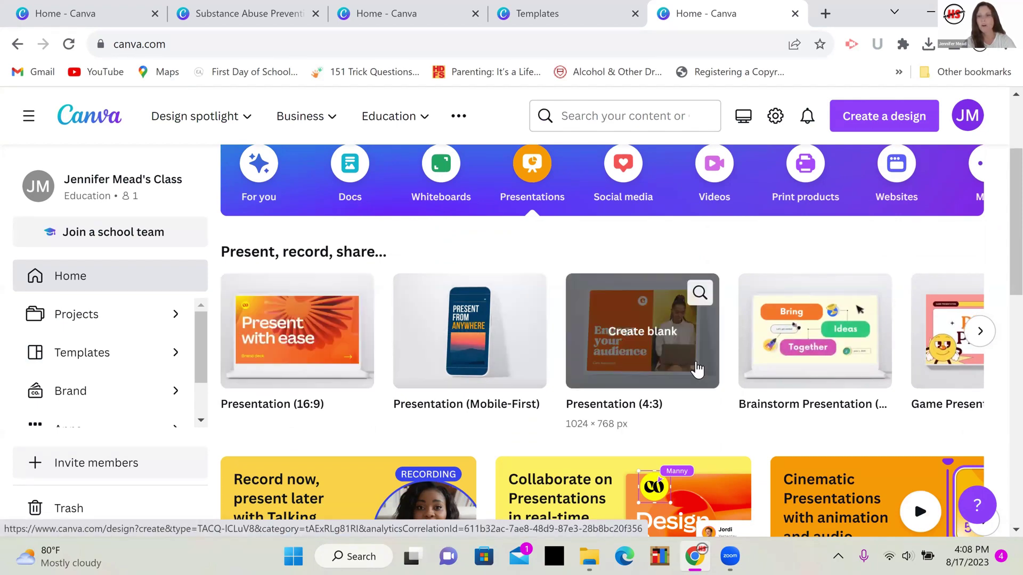
left_click(978, 331)
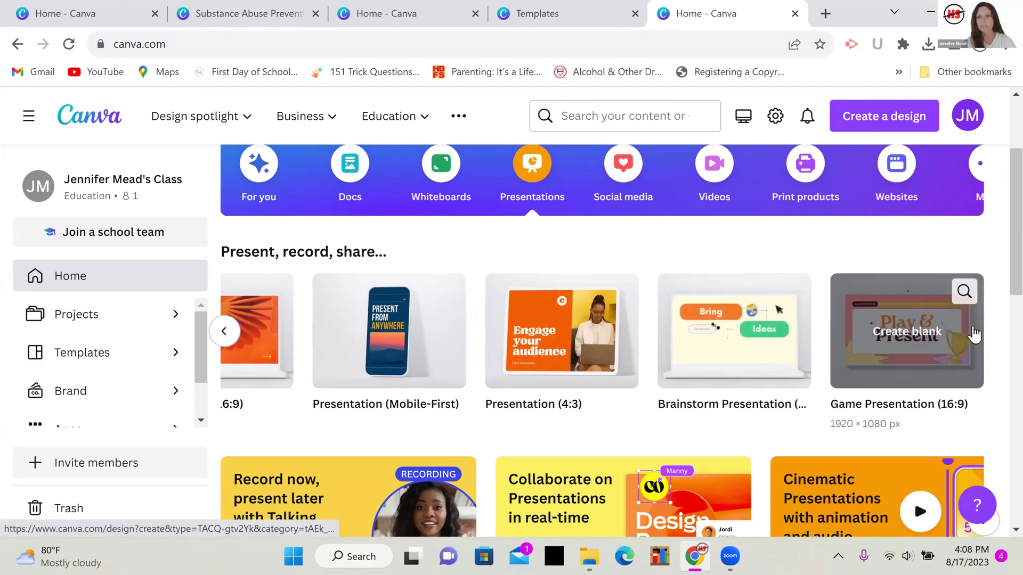
- Go to the list of all projects and open the "Copy of welcome to health class" presentation from the recent designs
left_click_drag(1000, 223, 1000, 149)
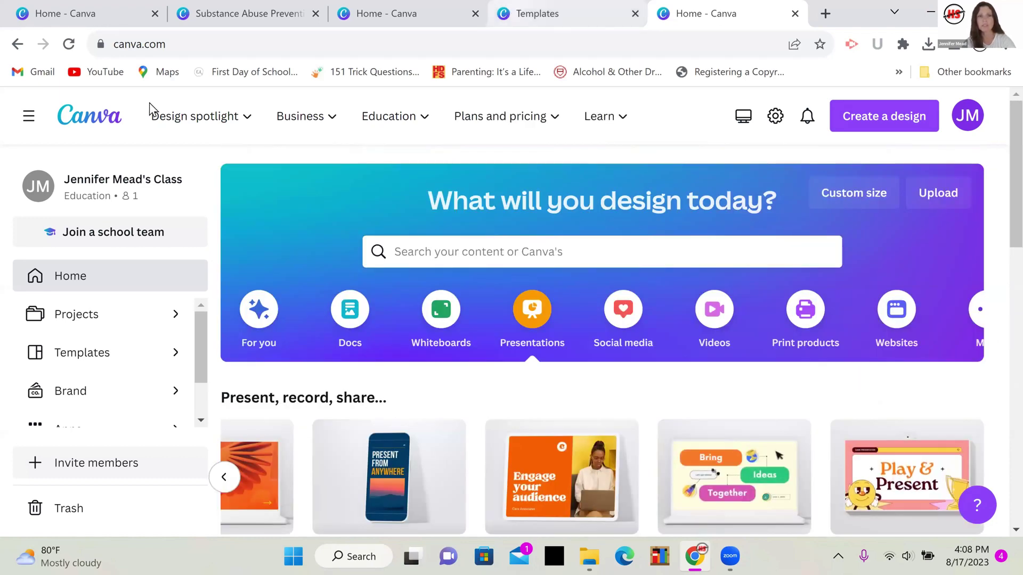
left_click(91, 311)
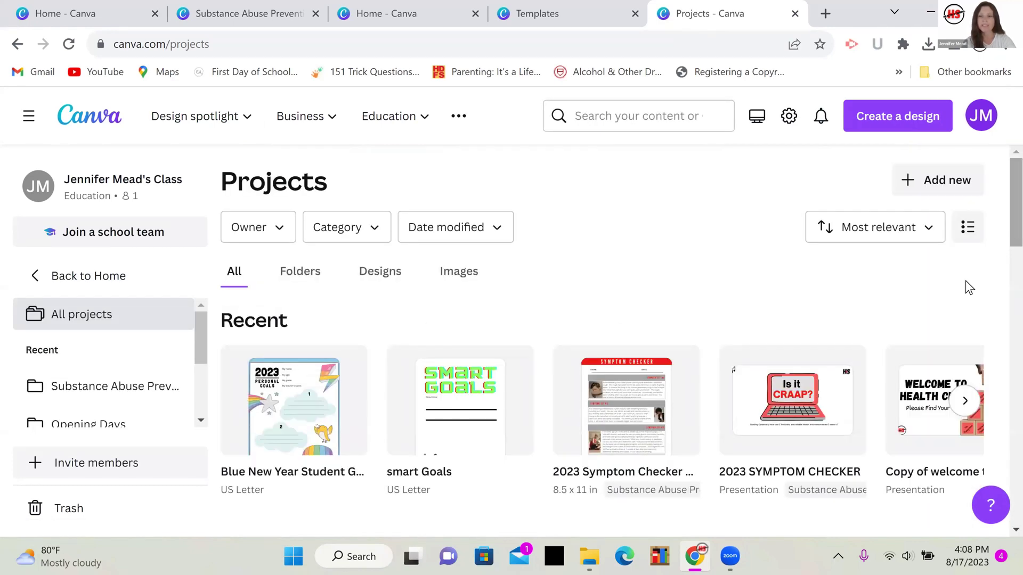
left_click(936, 400)
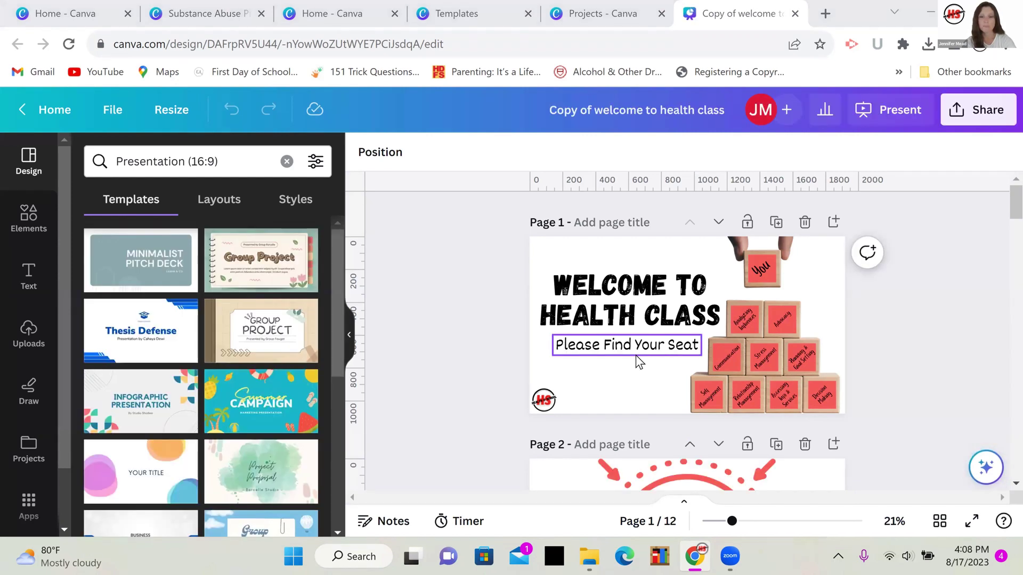
- Examine the "Present and record" option and its preview in the presentation's sharing settings
left_click(956, 112)
scroll(1000, 244, "down", 1)
scroll(1000, 244, "down", 1)
left_click(807, 333)
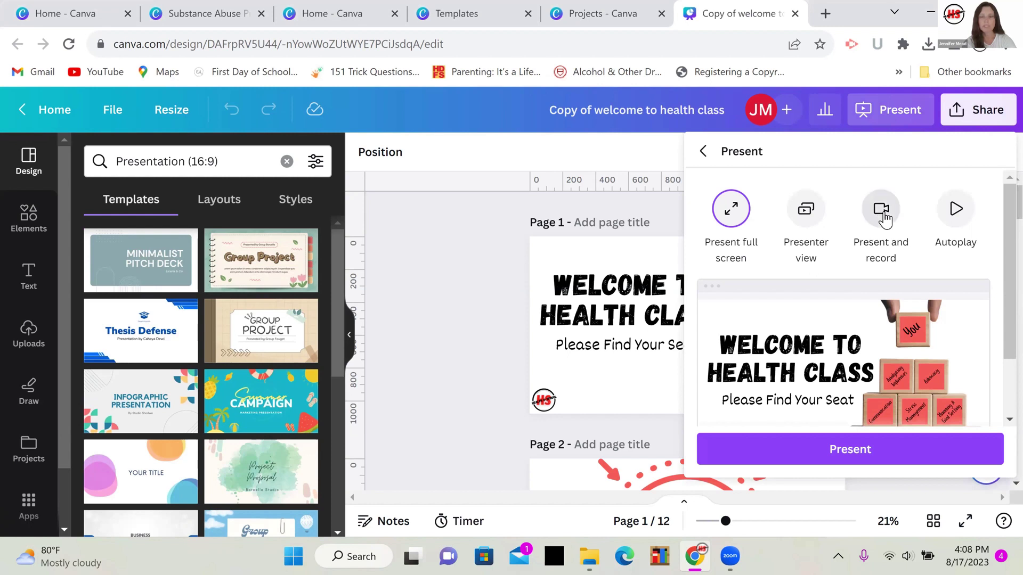
left_click(881, 209)
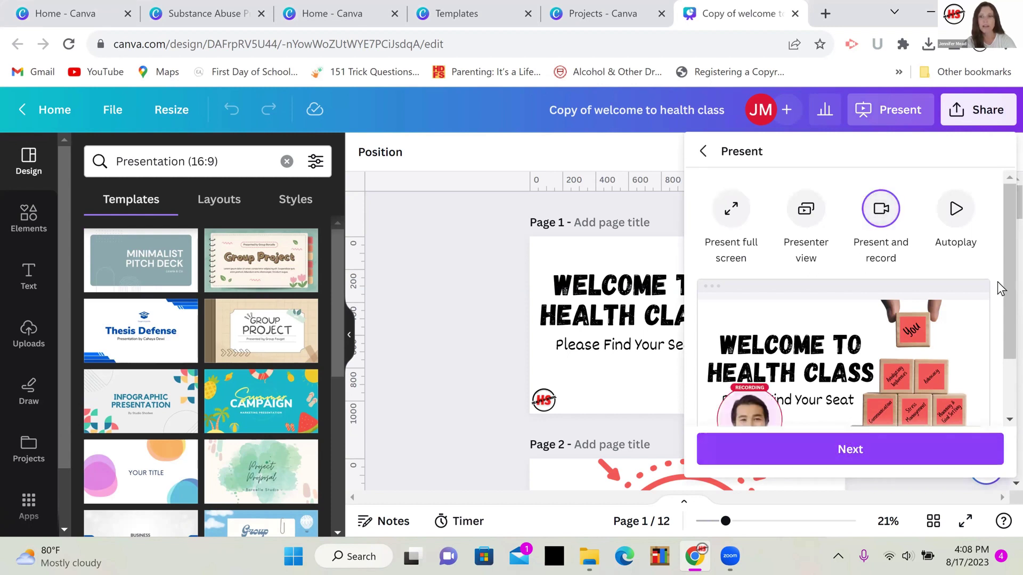
scroll(1000, 313, "down", 1)
scroll(999, 320, "down", 2)
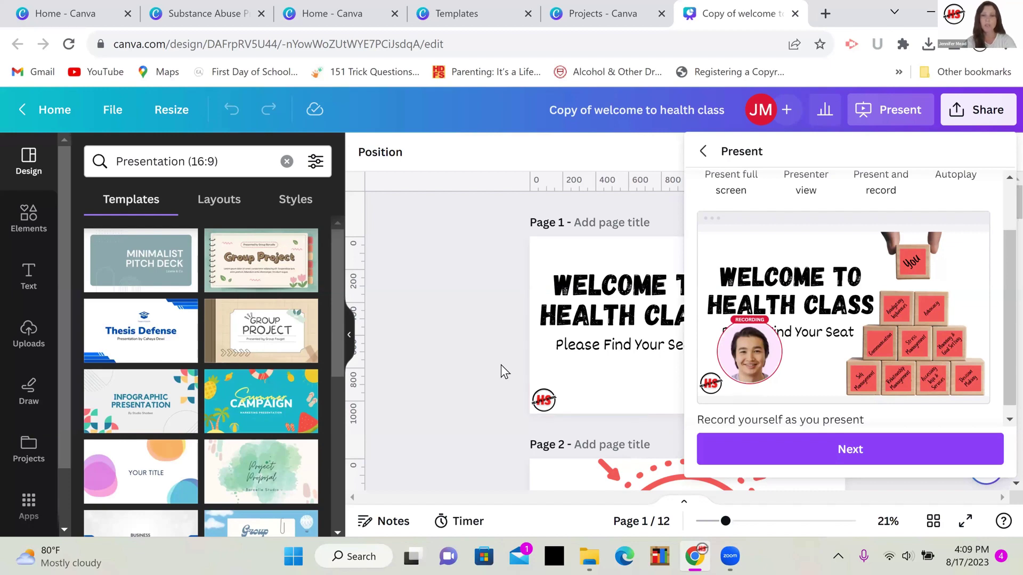
left_click(474, 339)
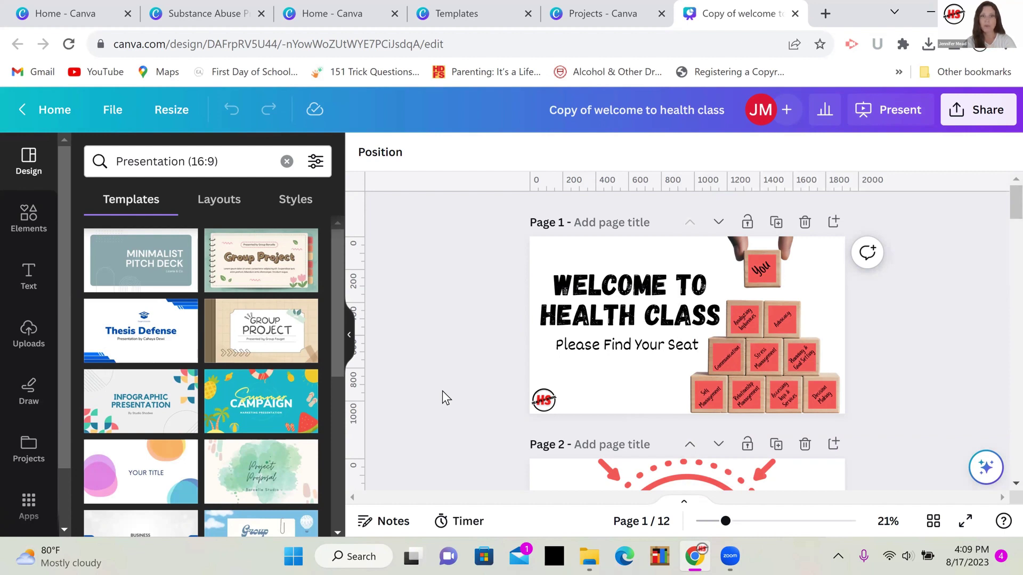
left_click(606, 297)
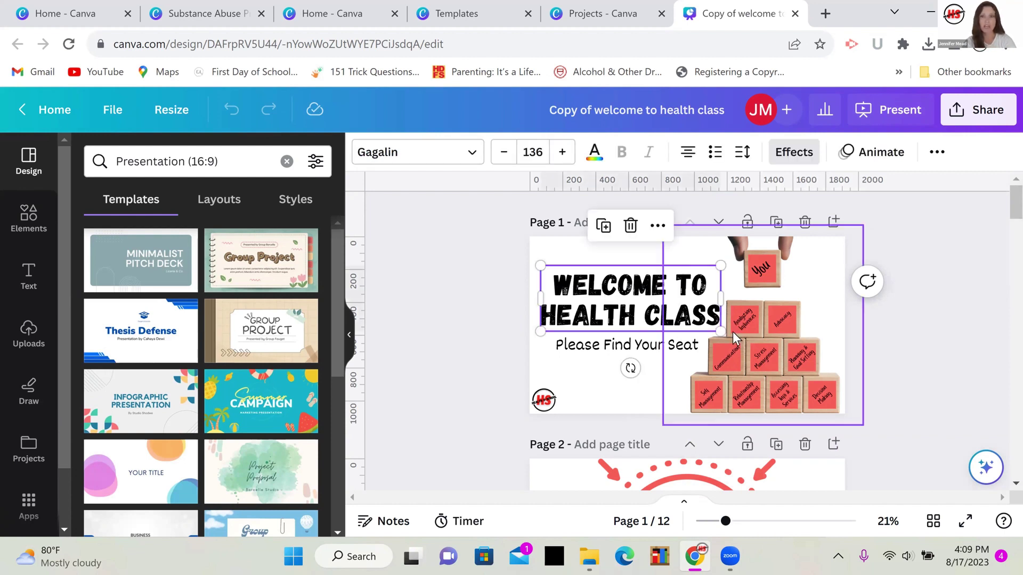
left_click(682, 348)
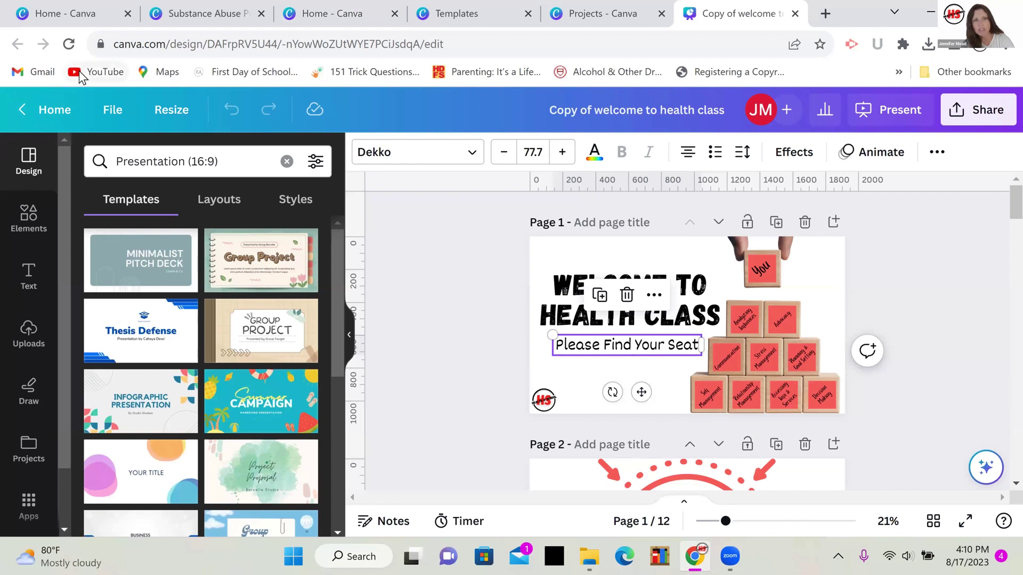
- Return to the home page, open the free teacher resources for education and look through the Teach with Canva tutorials
left_click(61, 113)
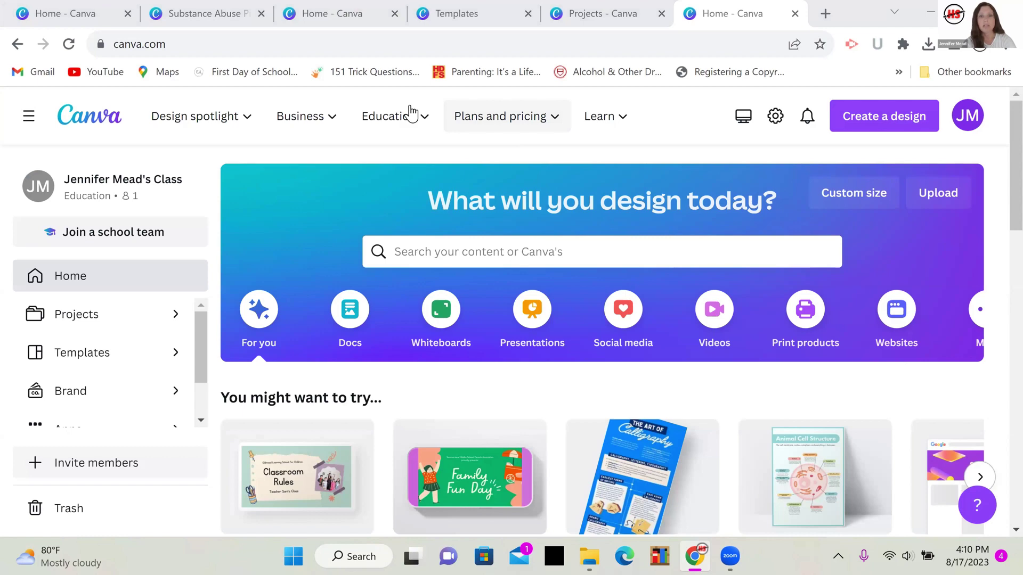
left_click(415, 123)
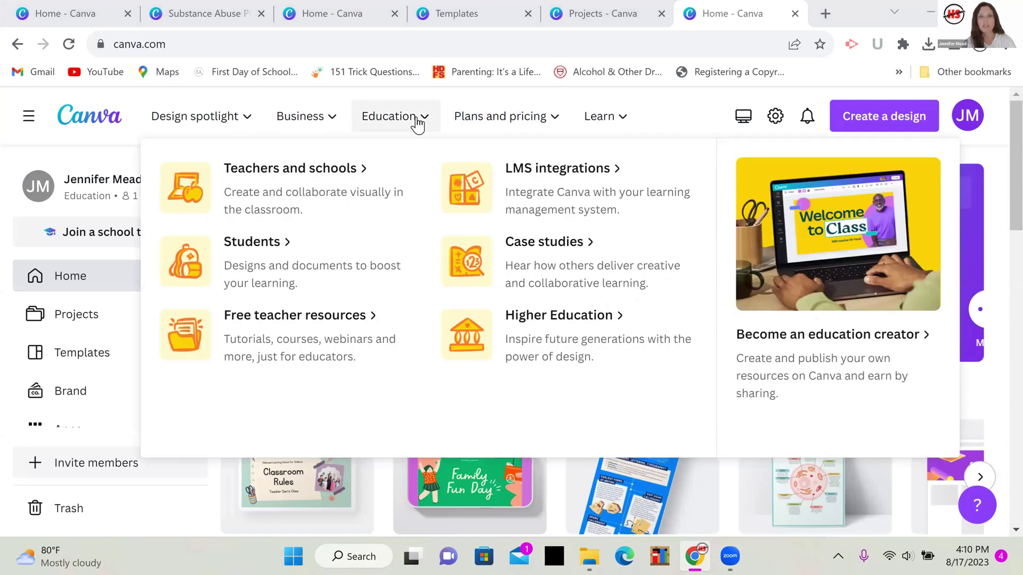
left_click(306, 344)
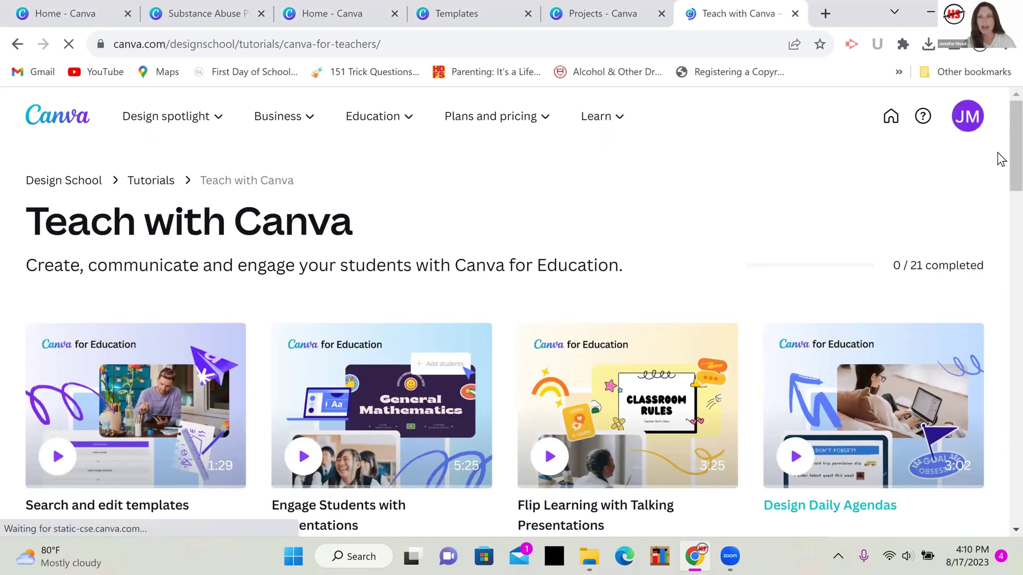
scroll(1001, 184, "down", 1)
scroll(999, 207, "down", 1)
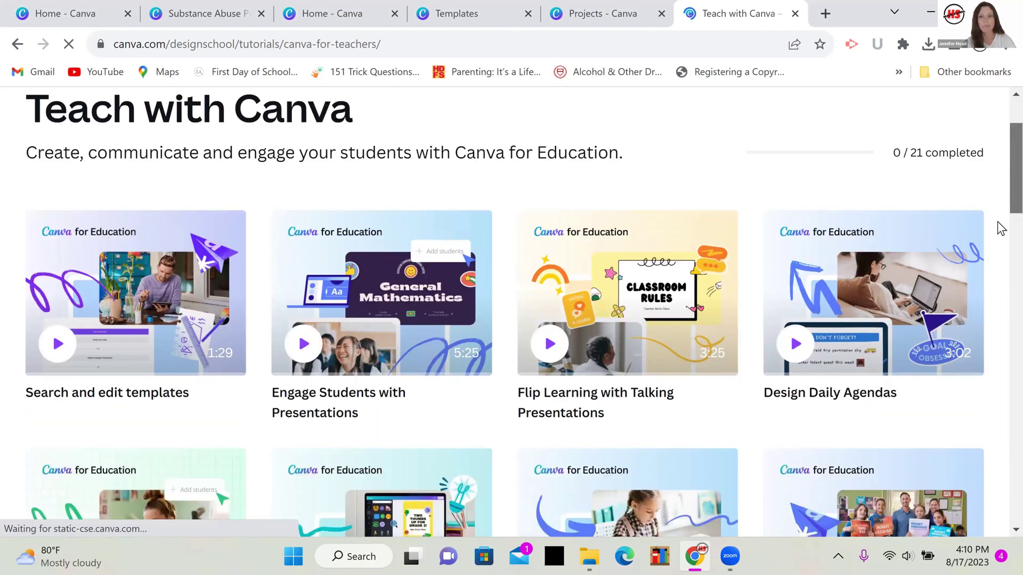
scroll(999, 229, "down", 4)
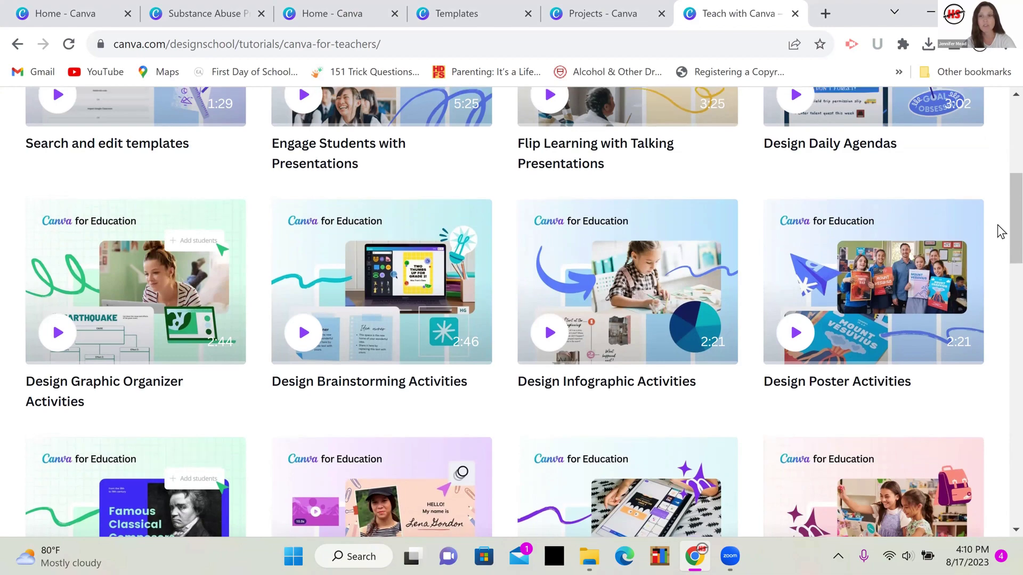
scroll(1001, 221, "up", 1)
scroll(1000, 219, "up", 3)
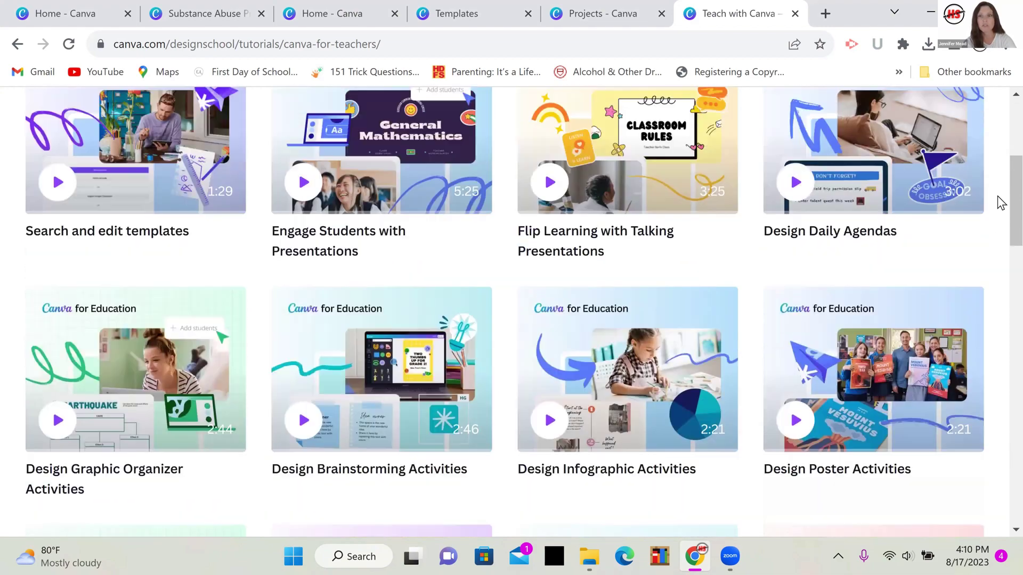
scroll(997, 181, "up", 2)
scroll(1001, 143, "up", 2)
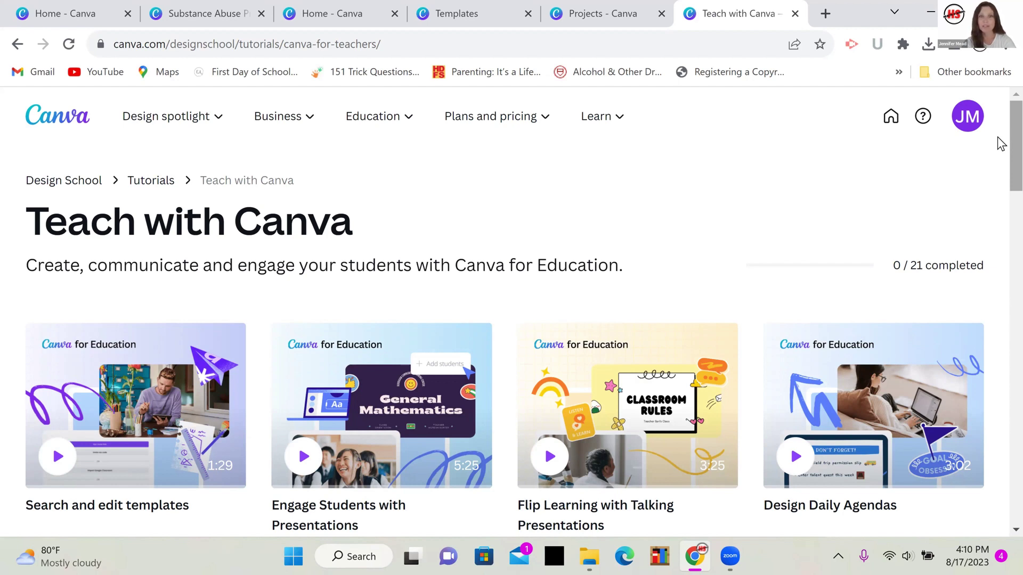
- Switch to the earlier home page tab, dismiss the "letter" search suggestions and look over the Education offerings
left_click(349, 1)
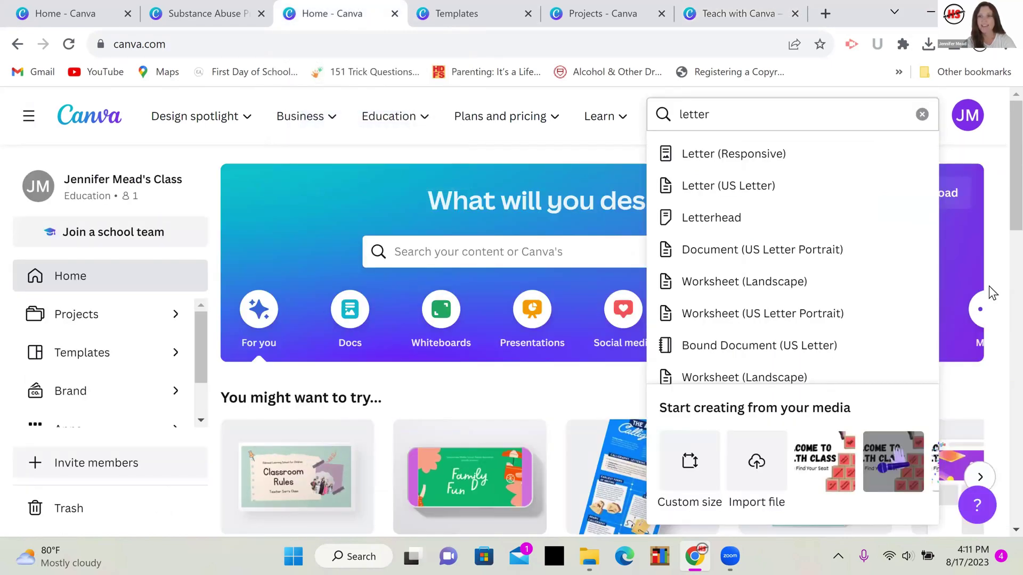
left_click(999, 211)
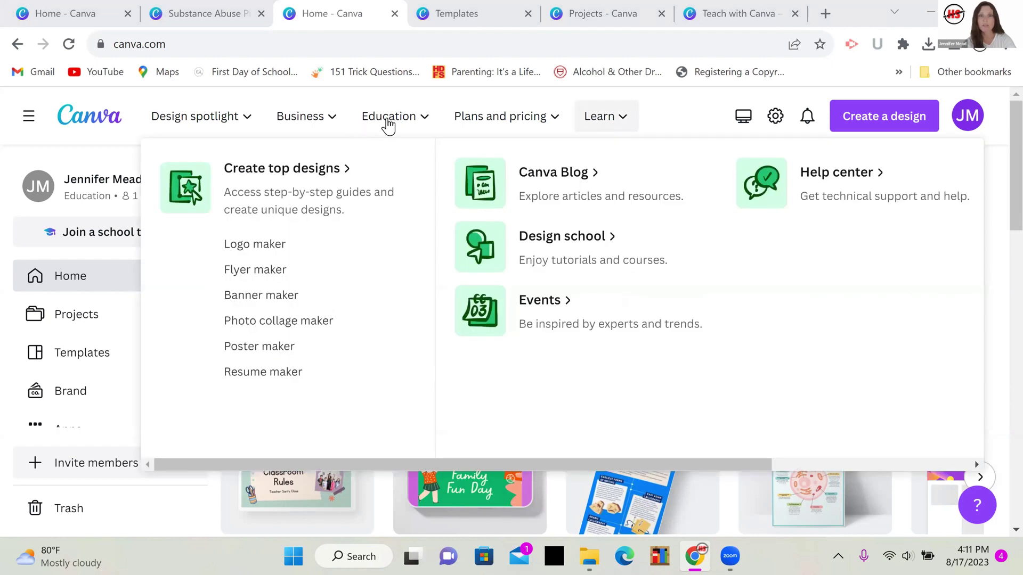
mouse_move(389, 125)
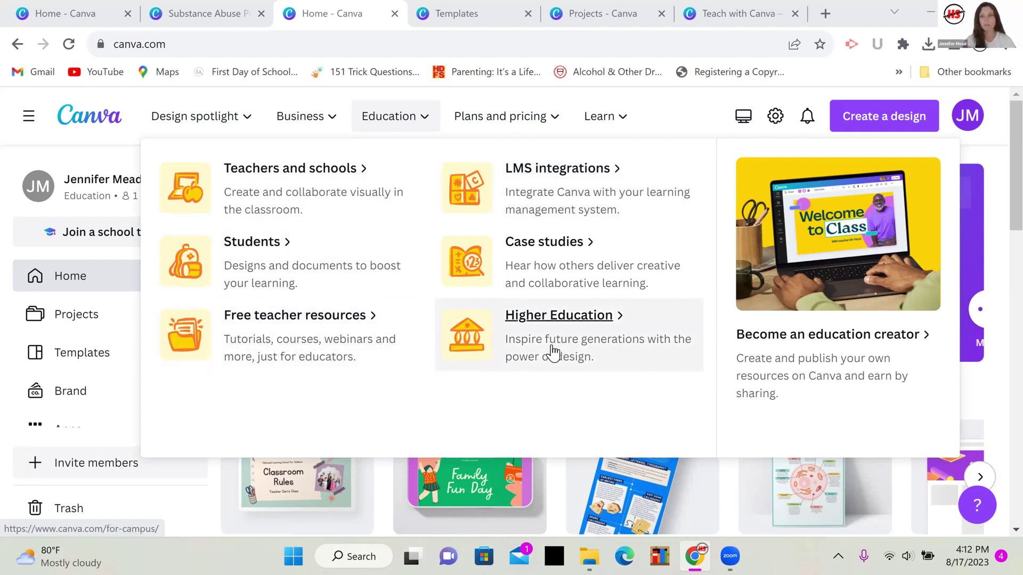
left_click(500, 426)
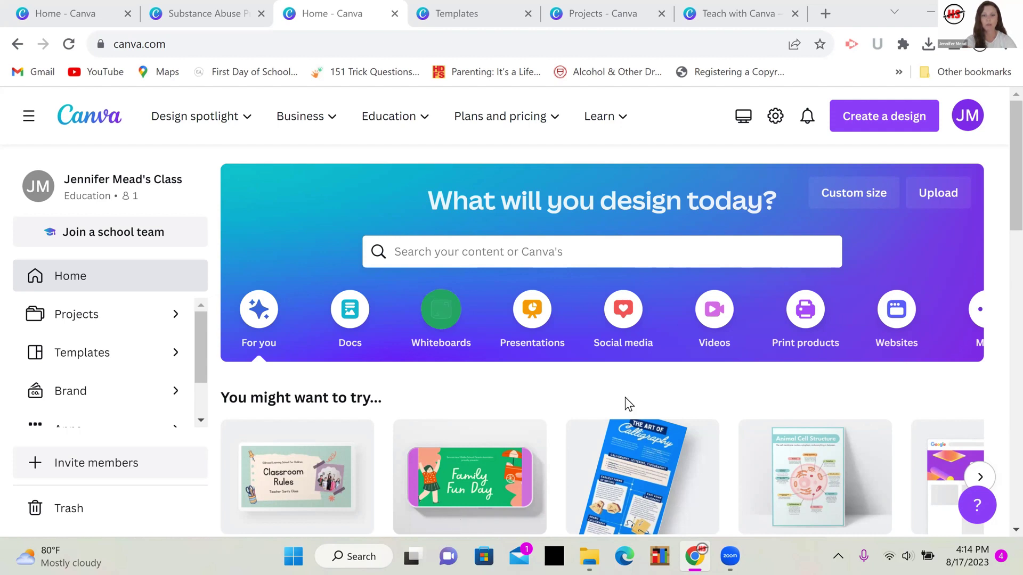
- Open the 2023 SYMPTOM CHECKER presentation from the recent designs on the home page
mouse_move(612, 440)
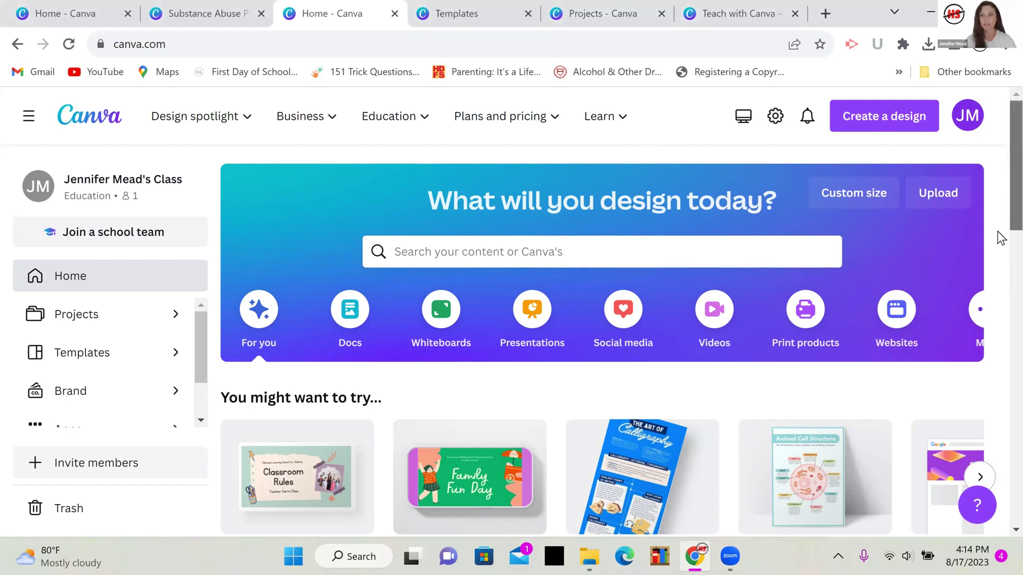
scroll(999, 239, "down", 9)
scroll(1000, 341, "down", 2)
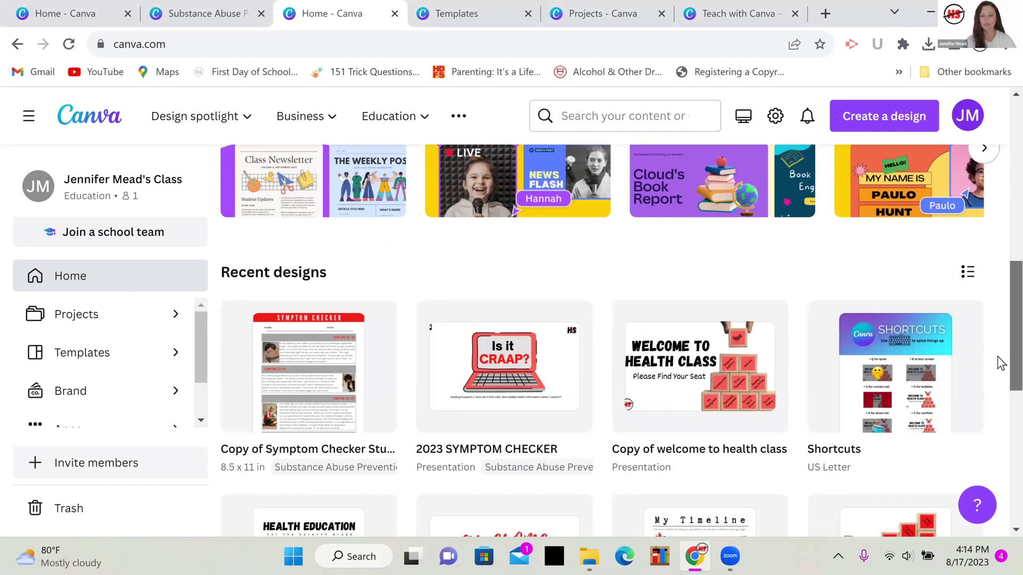
left_click(500, 318)
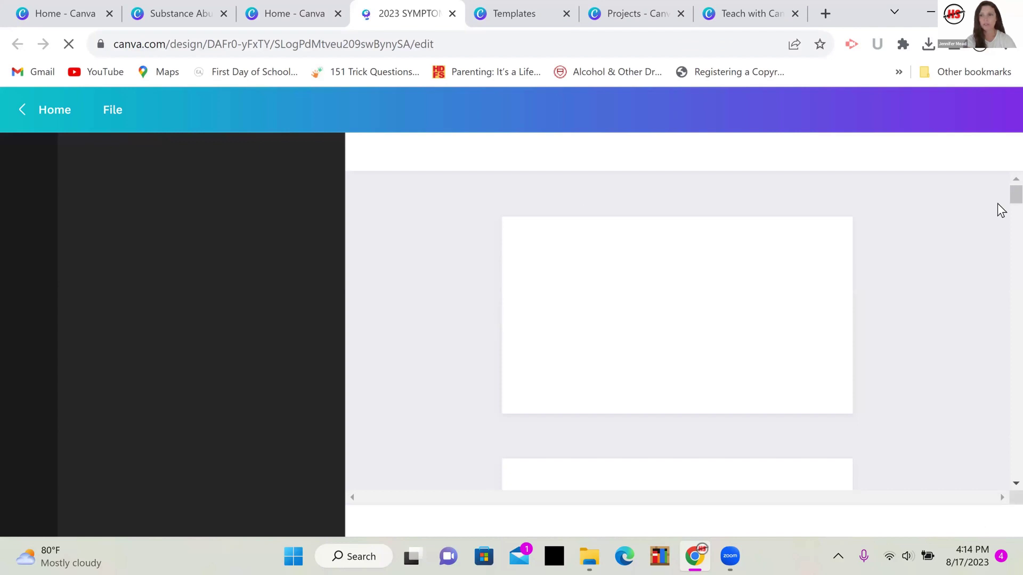
- Add a blank page after page 4 of the 2023 SYMPTOM CHECKER presentation
scroll(1001, 236, "down", 3)
scroll(1001, 236, "down", 8)
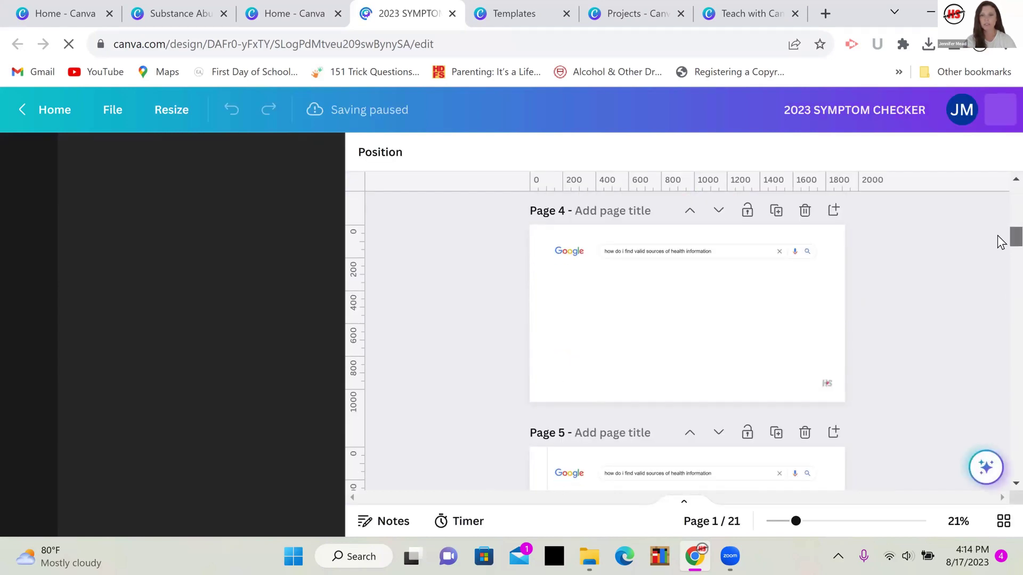
scroll(906, 293, "up", 3)
left_click(833, 341)
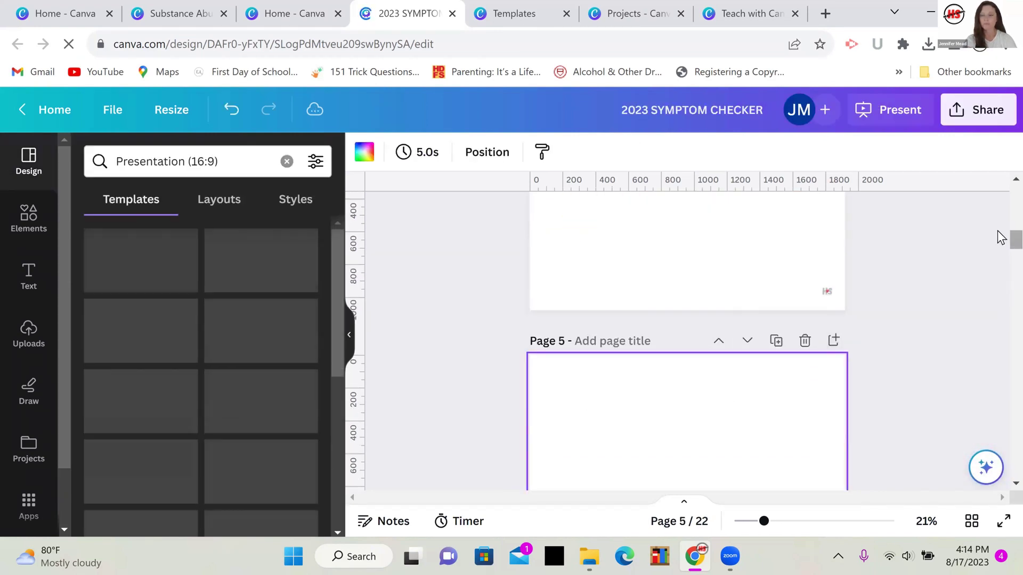
scroll(1001, 237, "down", 4)
scroll(1001, 243, "up", 2)
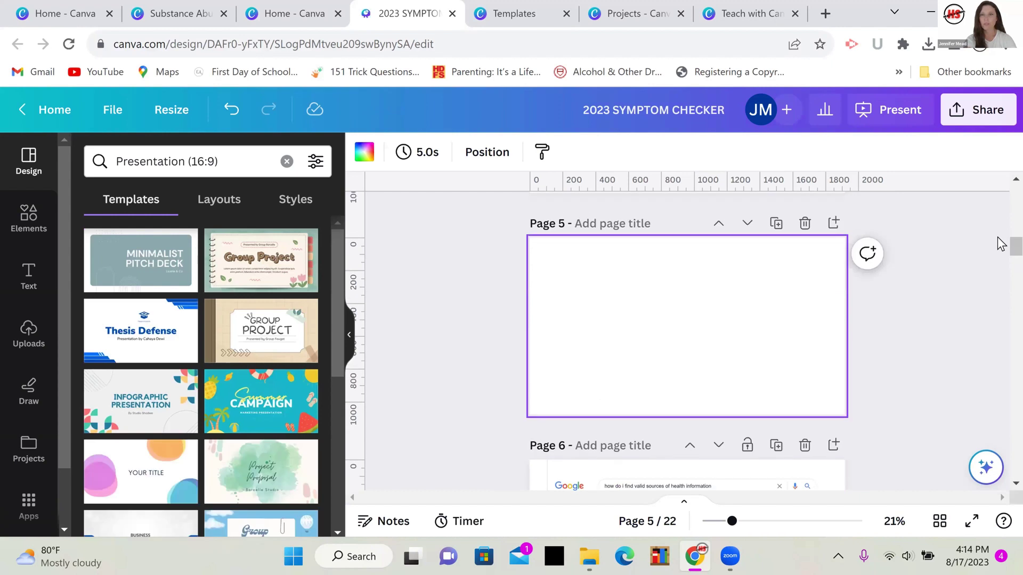
- Search the web for "youtube video" in a new browser tab
left_click(827, 15)
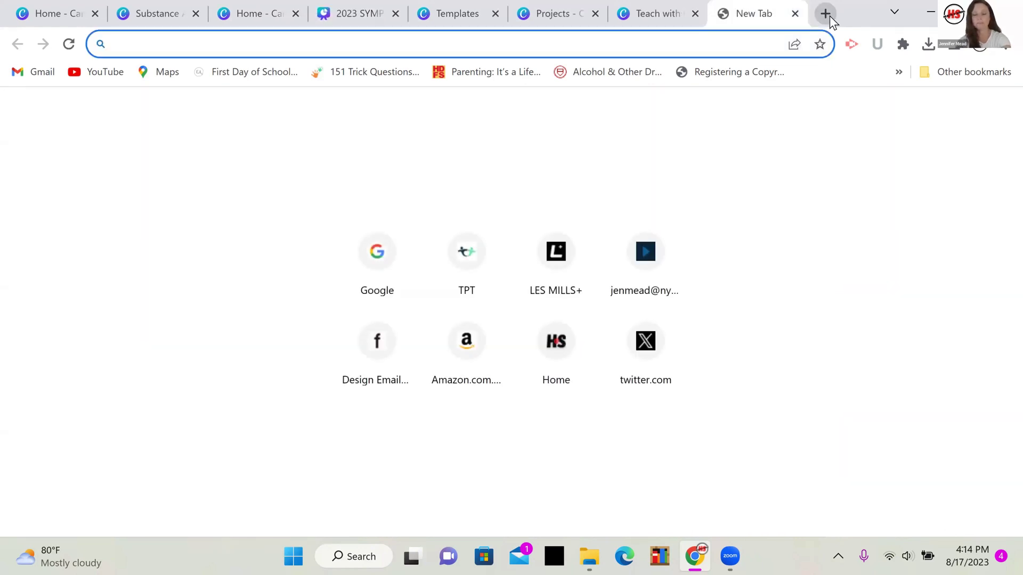
type("youtu")
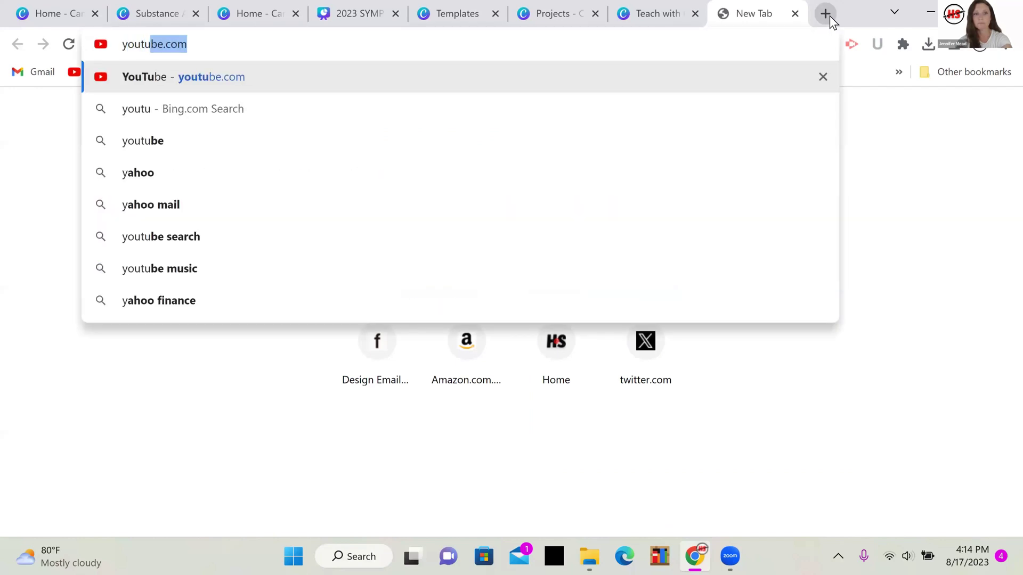
type("be video")
key("Return")
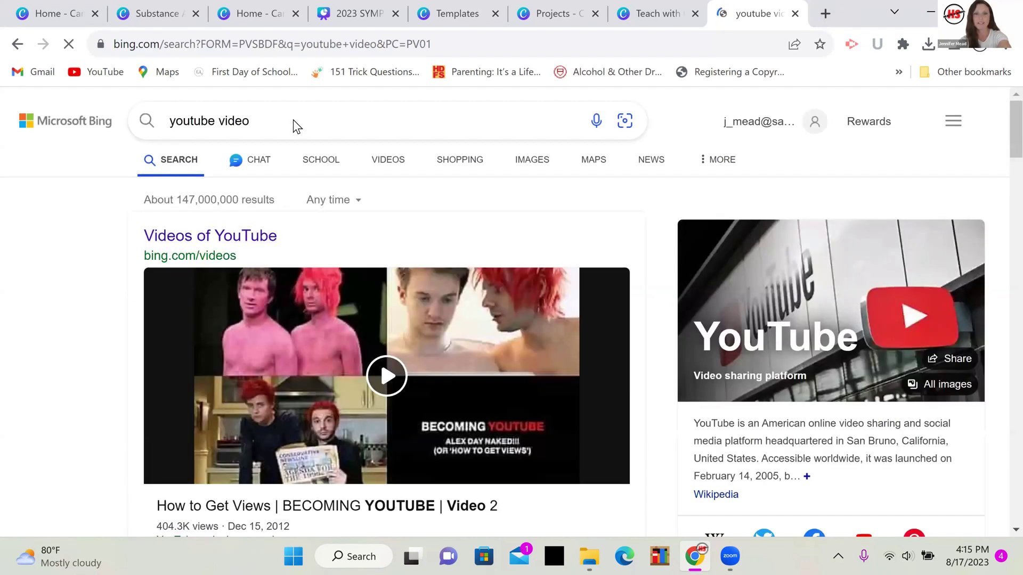
double_click(223, 121)
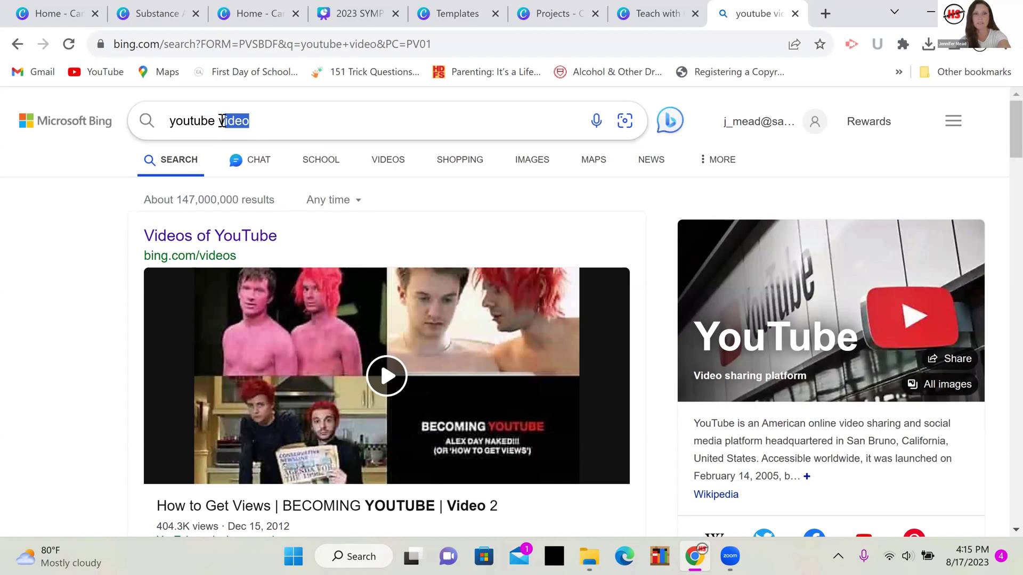
key("Return")
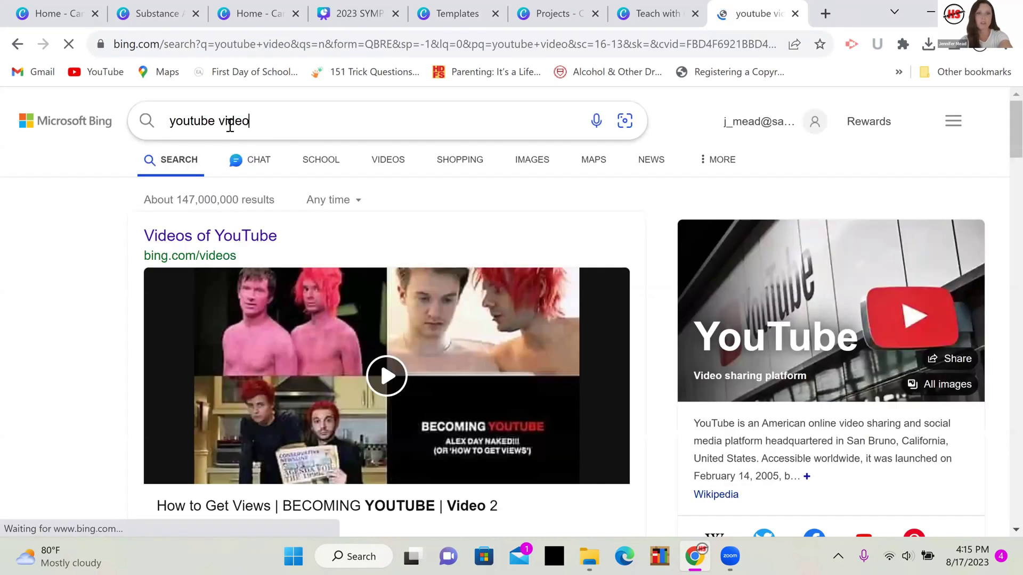
- Change the web search to "youtube" and open the YouTube website from the results
double_click(223, 123)
key("BackSpace")
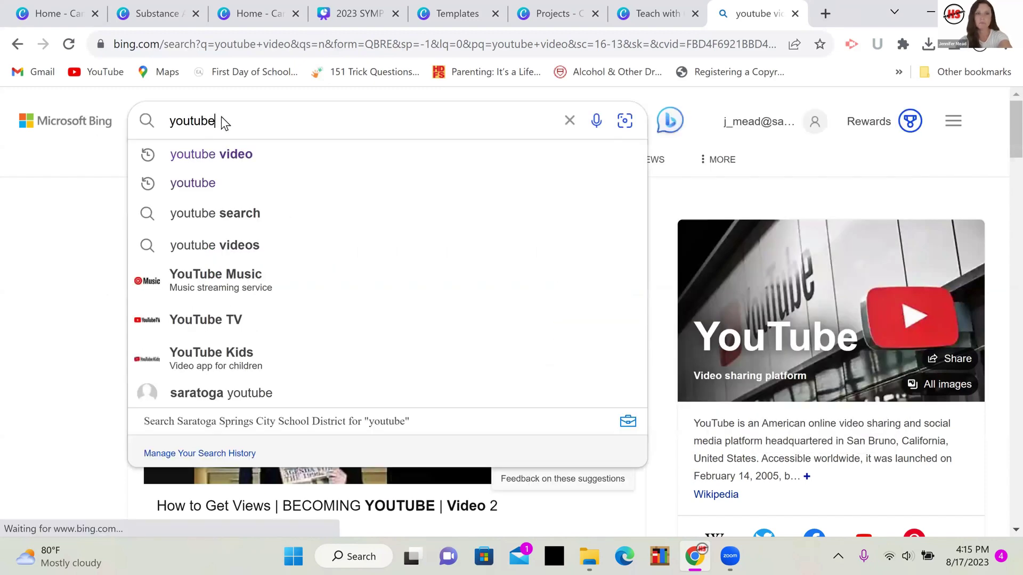
key("Return")
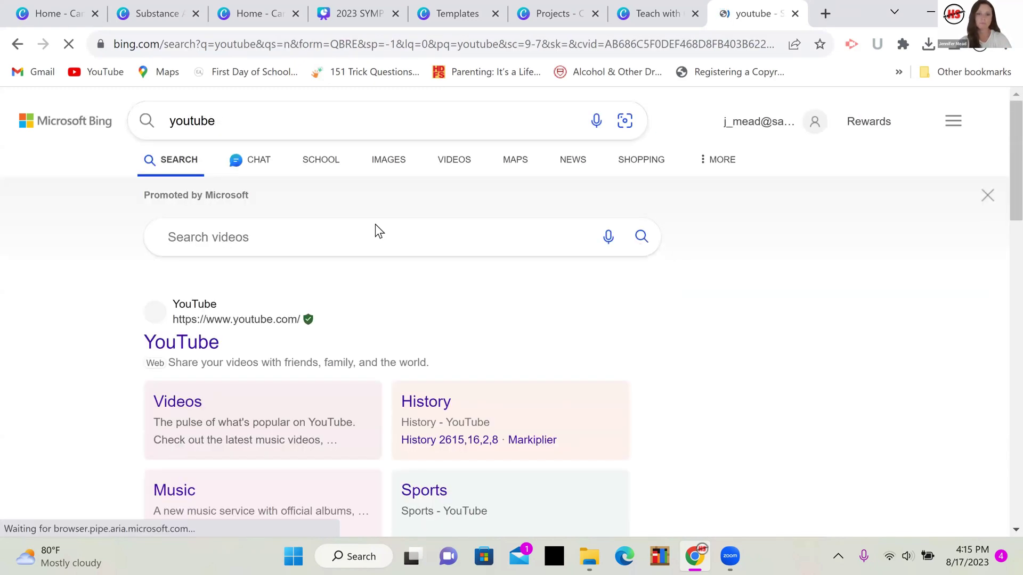
left_click(190, 345)
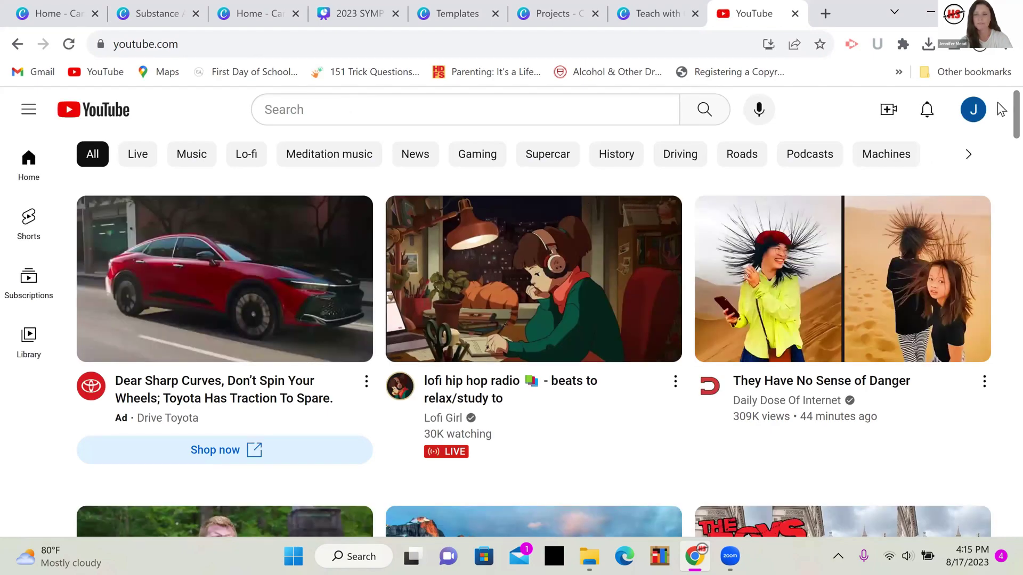
- Open the Focus Music for Work and Studying video, pause it and copy its share link
scroll(1001, 144, "down", 5)
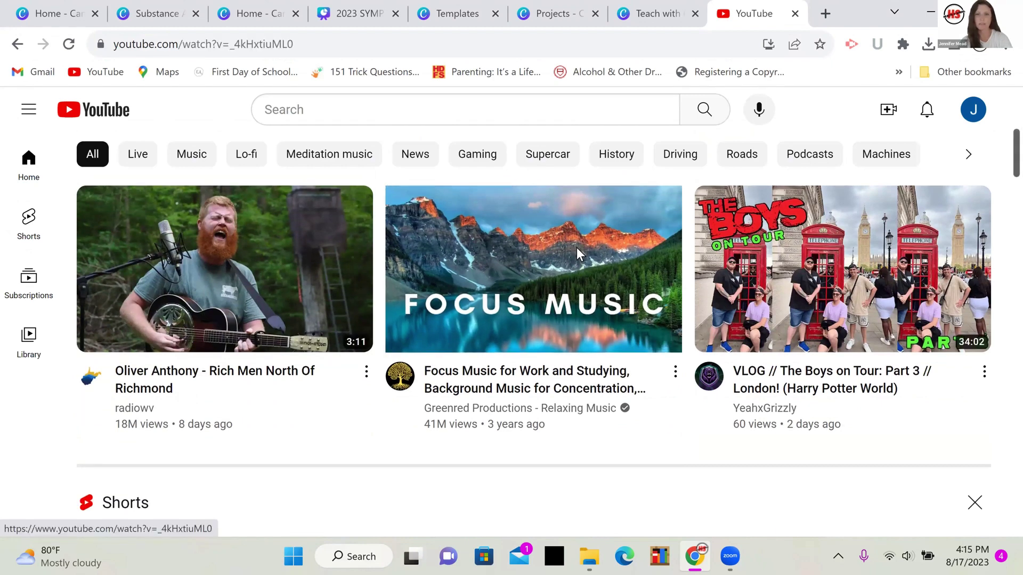
left_click(577, 249)
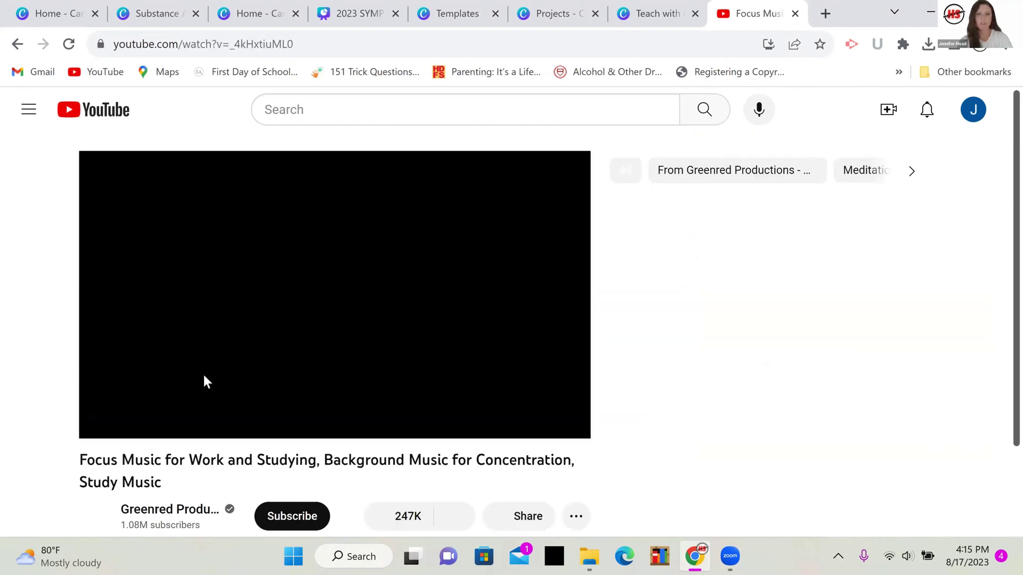
left_click(107, 419)
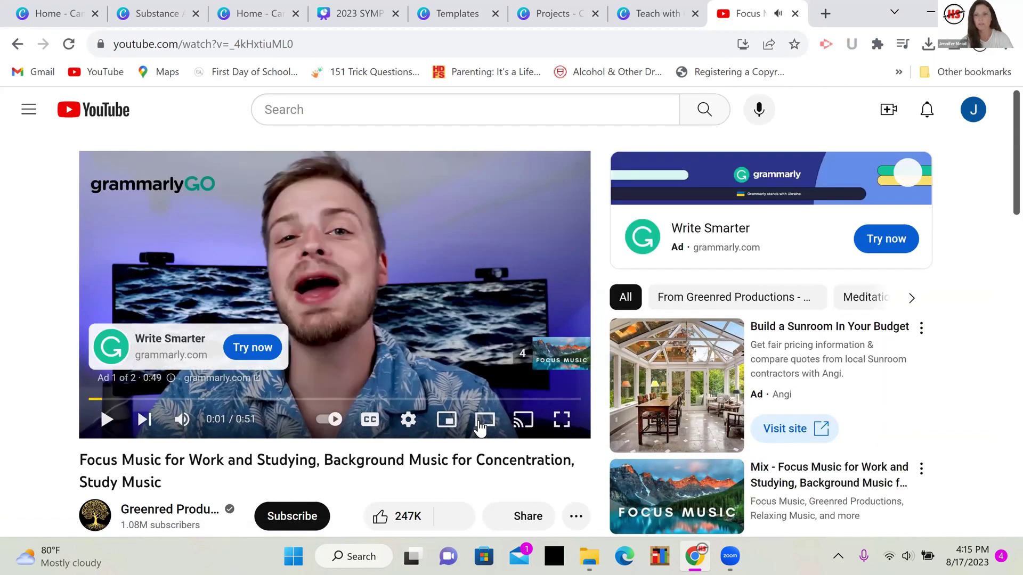
left_click(522, 526)
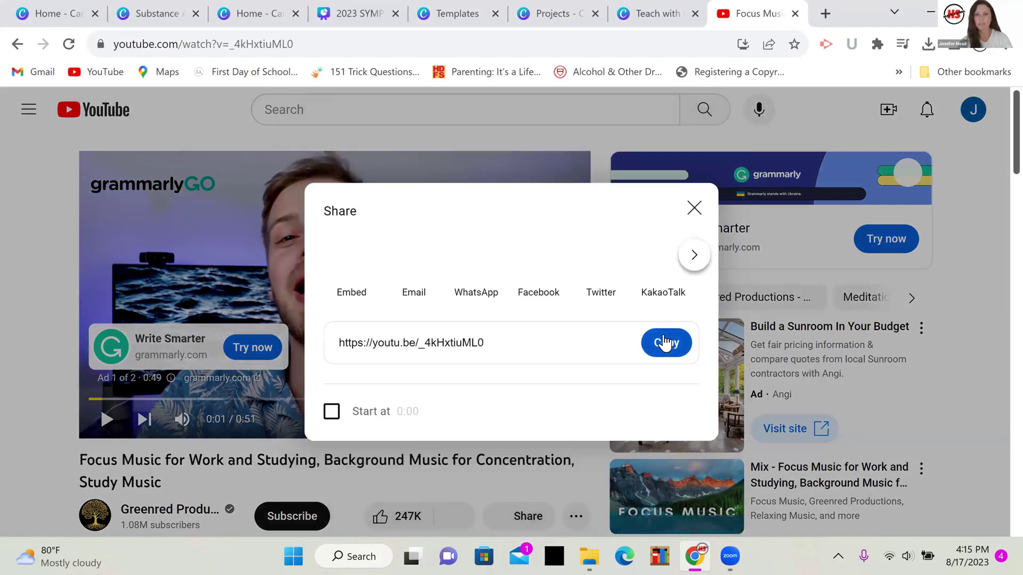
left_click(664, 342)
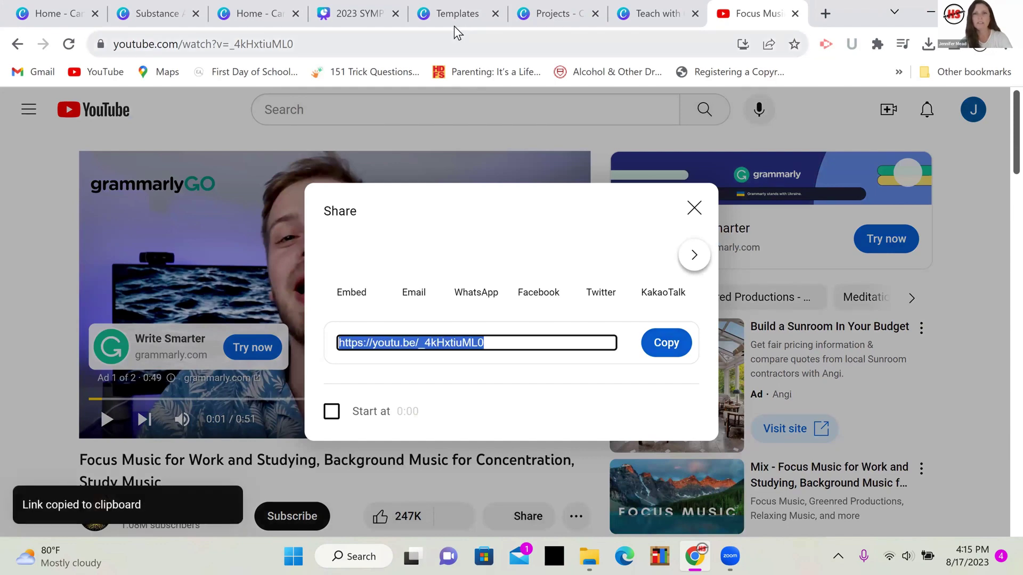
- Embed the copied video link on blank page 5 of the 2023 SYMPTOM CHECKER presentation and preview the page full screen
left_click(360, 18)
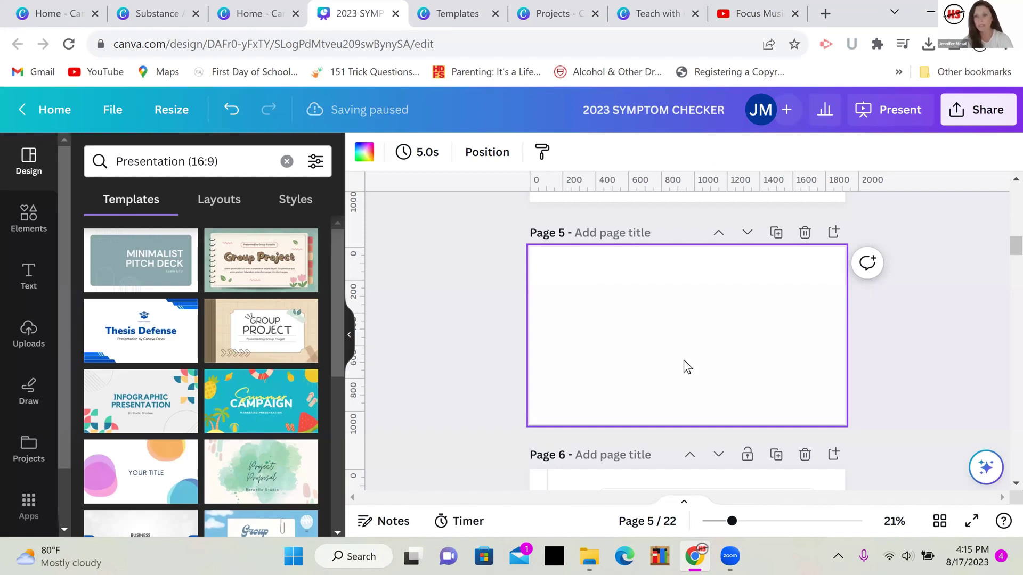
key("ctrl+v")
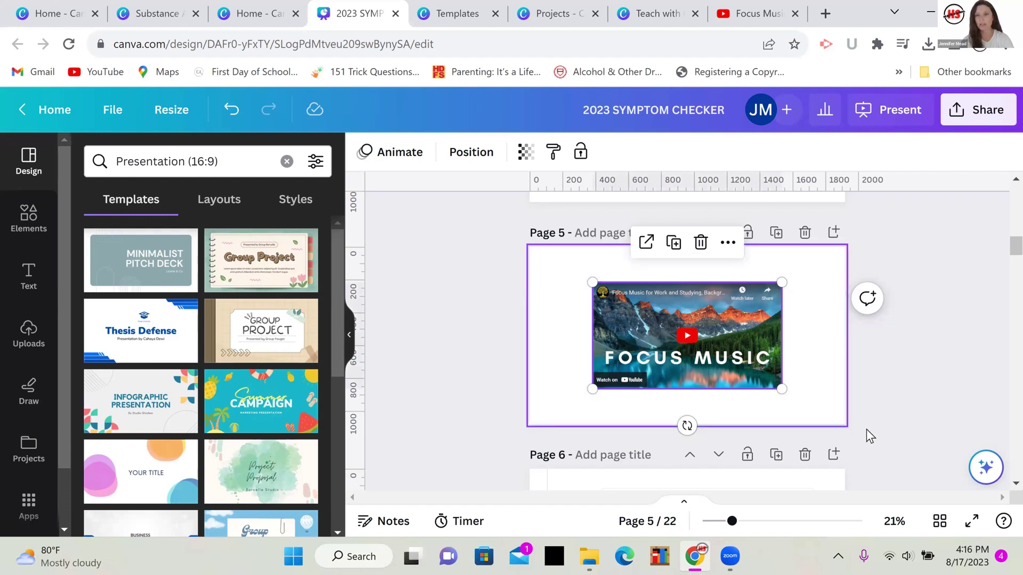
left_click(970, 526)
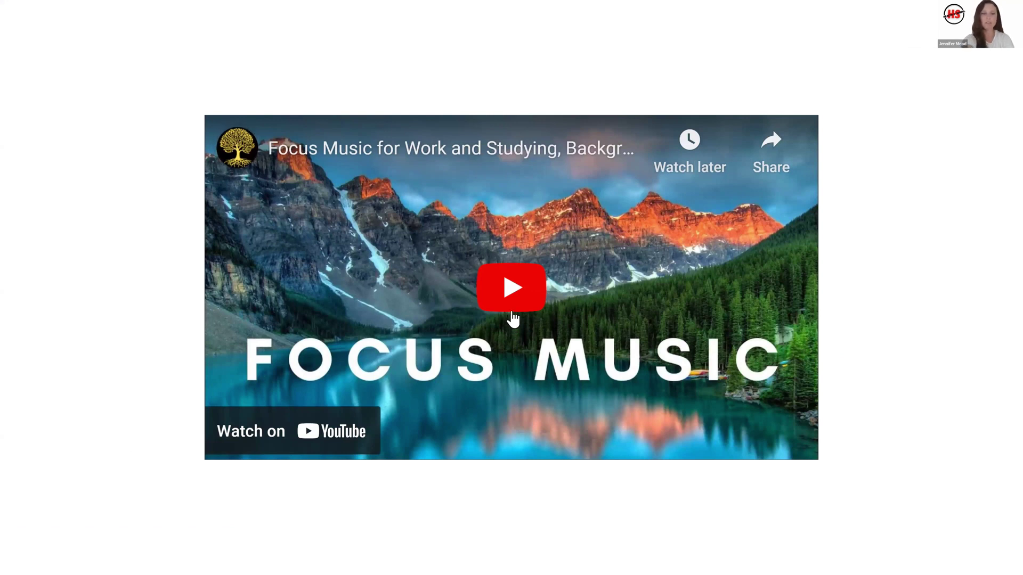
key("Escape")
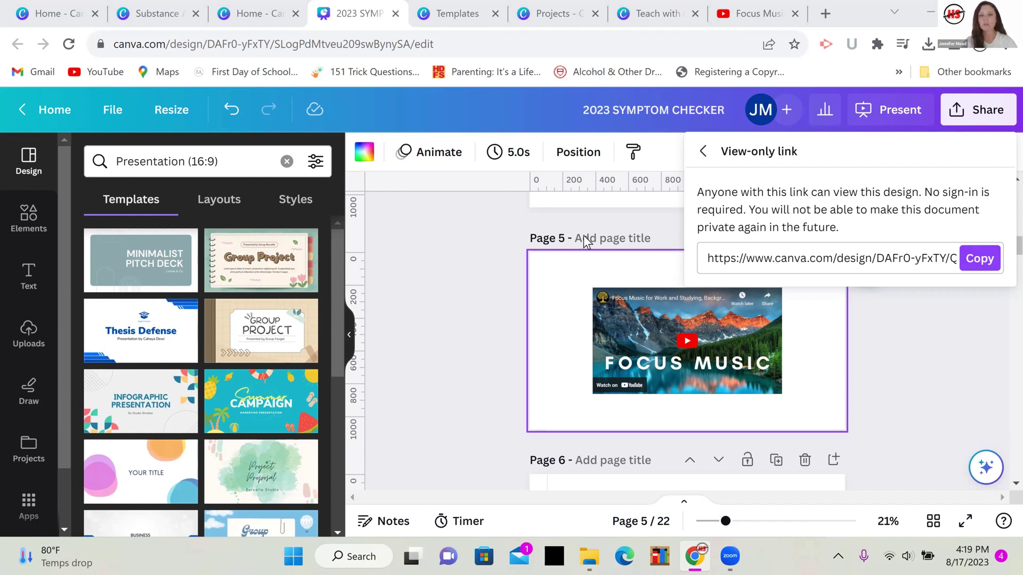
- Open the how-to-find-reliable-information-2023 PDF from the Symptom Checker folder in Google Chrome
mouse_move(619, 553)
left_click(589, 556)
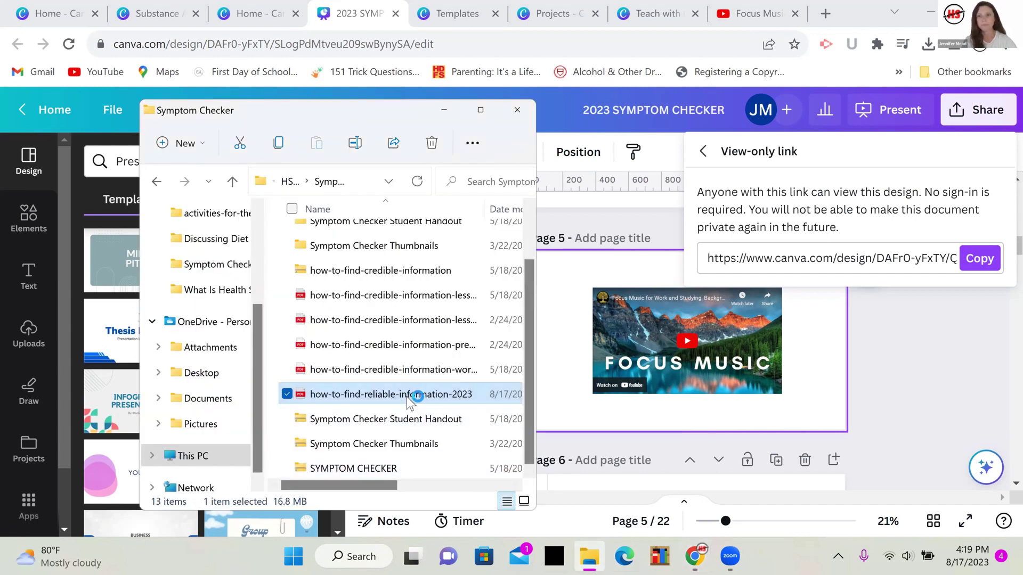
double_click(408, 397)
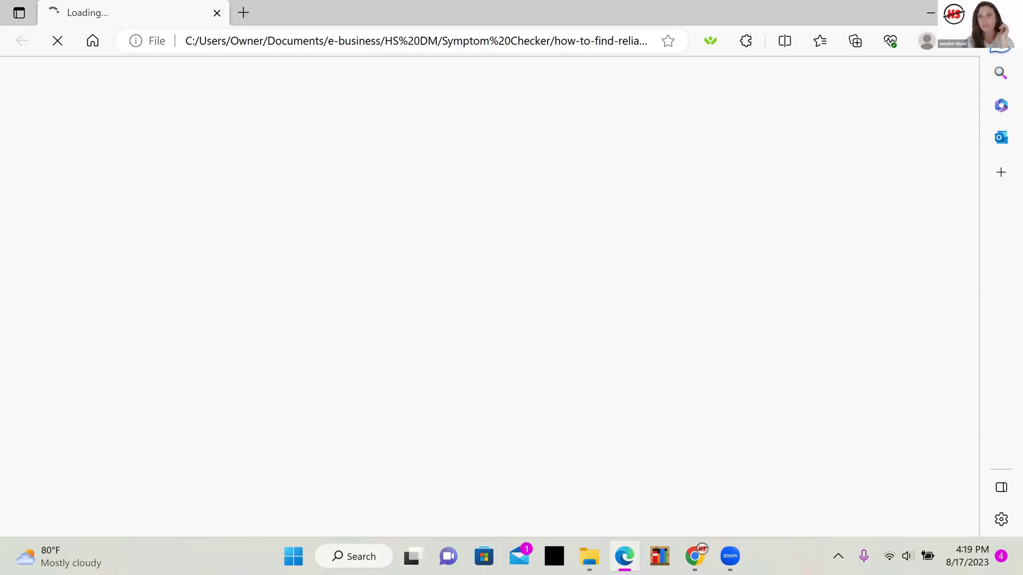
key("ctrl+w")
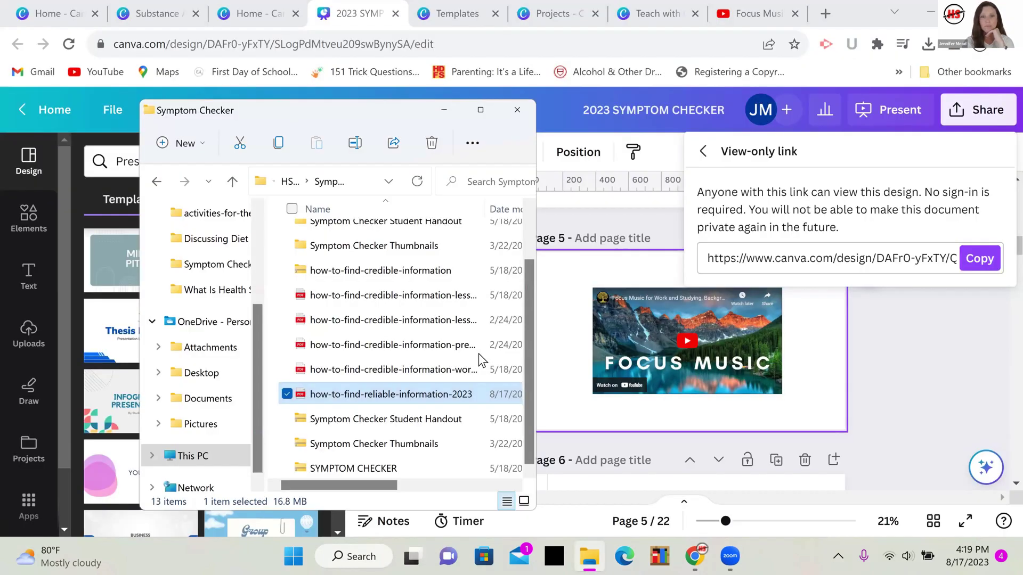
right_click(397, 401)
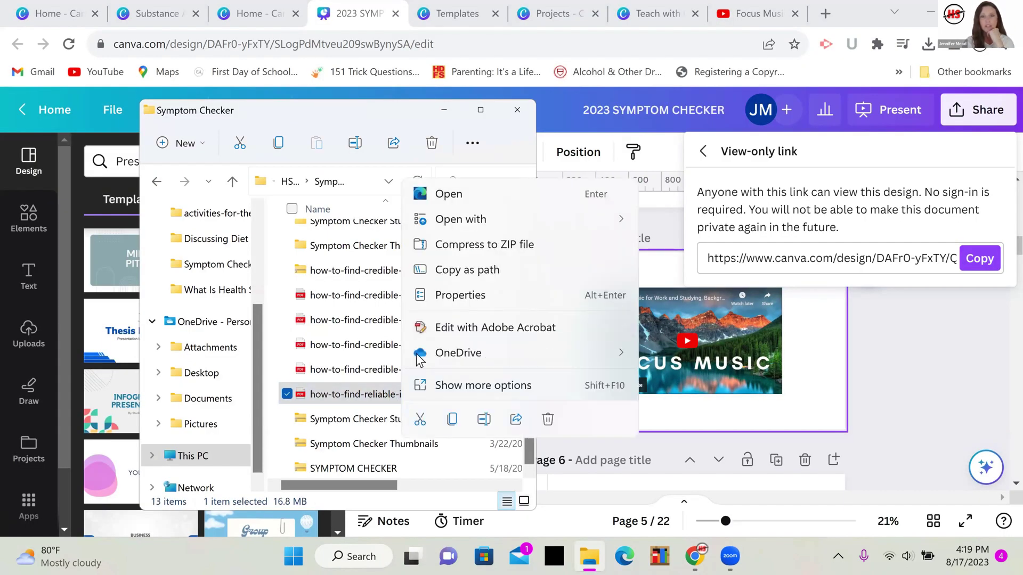
mouse_move(605, 220)
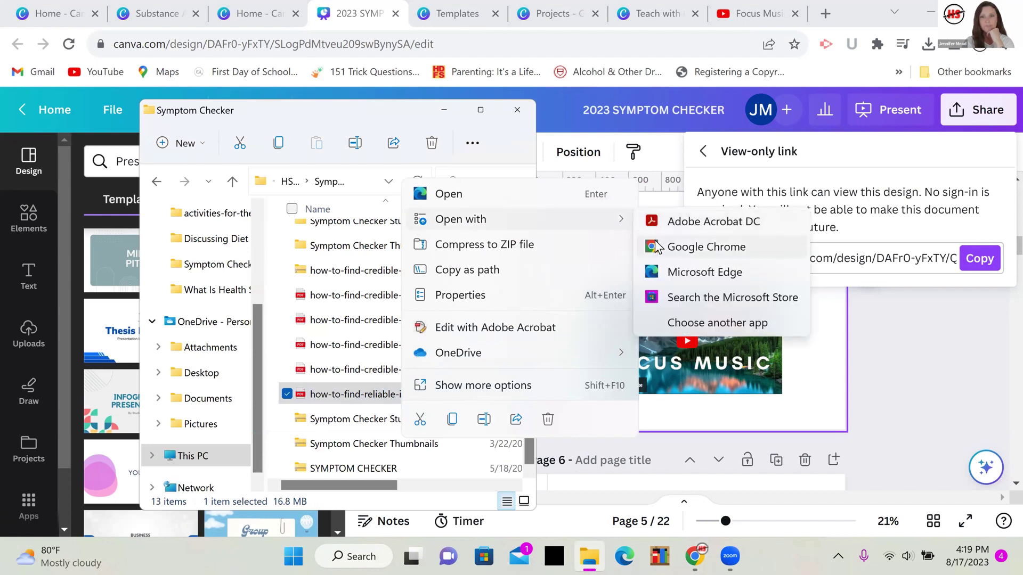
left_click(656, 247)
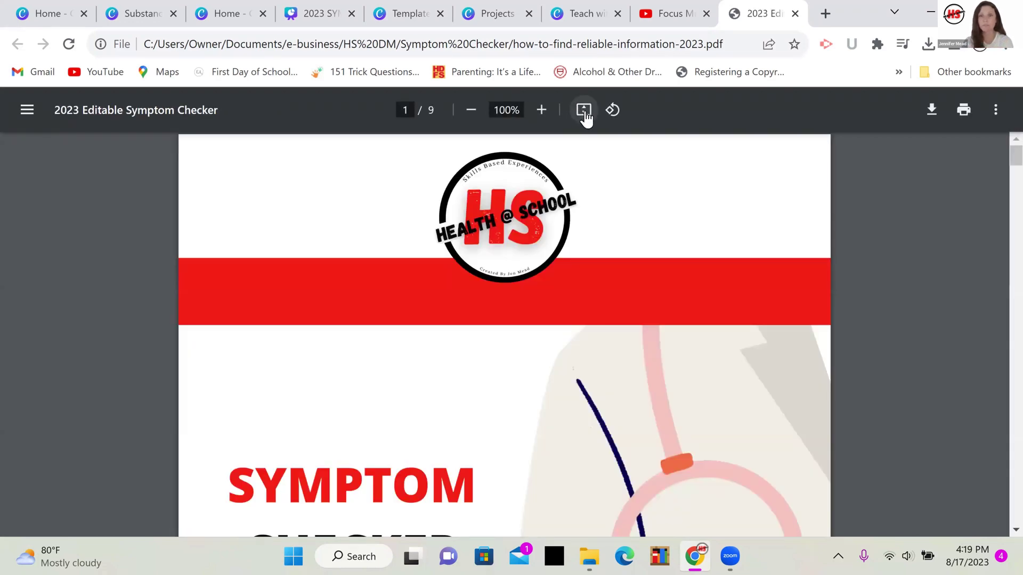
- Fit the PDF to the page and open the Slideshow's Editable Link under Materials on page 5
left_click(584, 111)
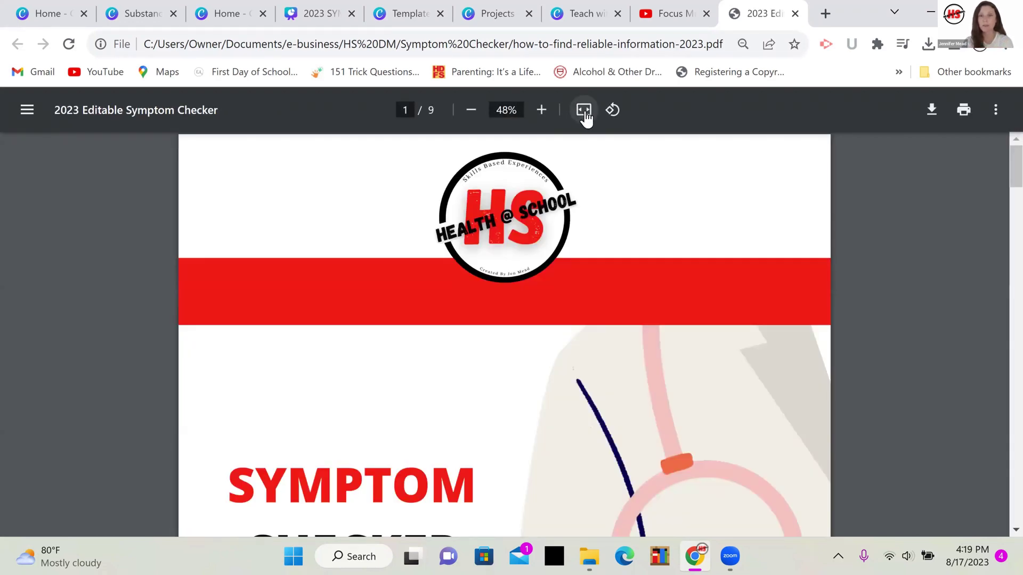
left_click_drag(997, 181, 997, 322)
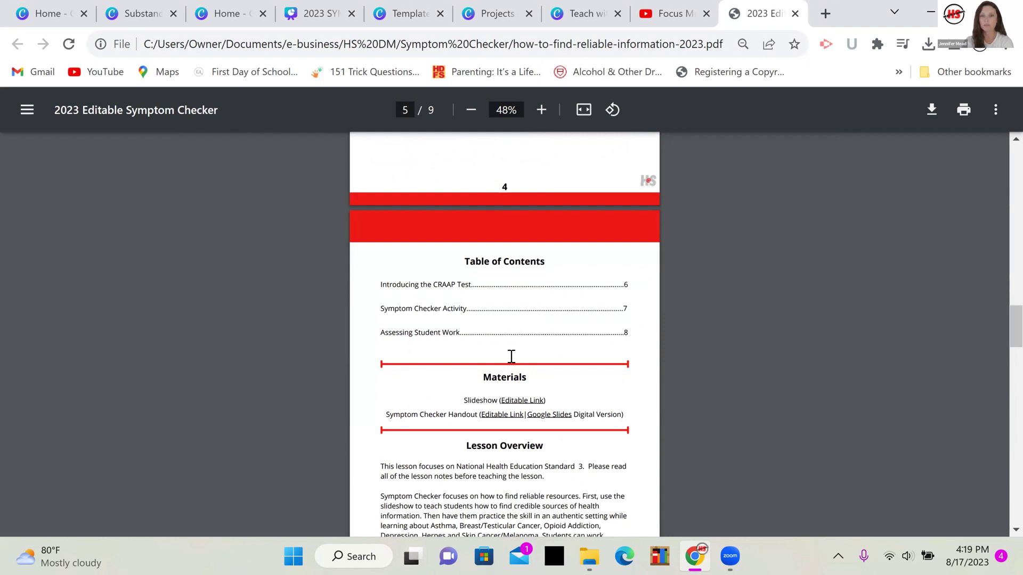
left_click(526, 403)
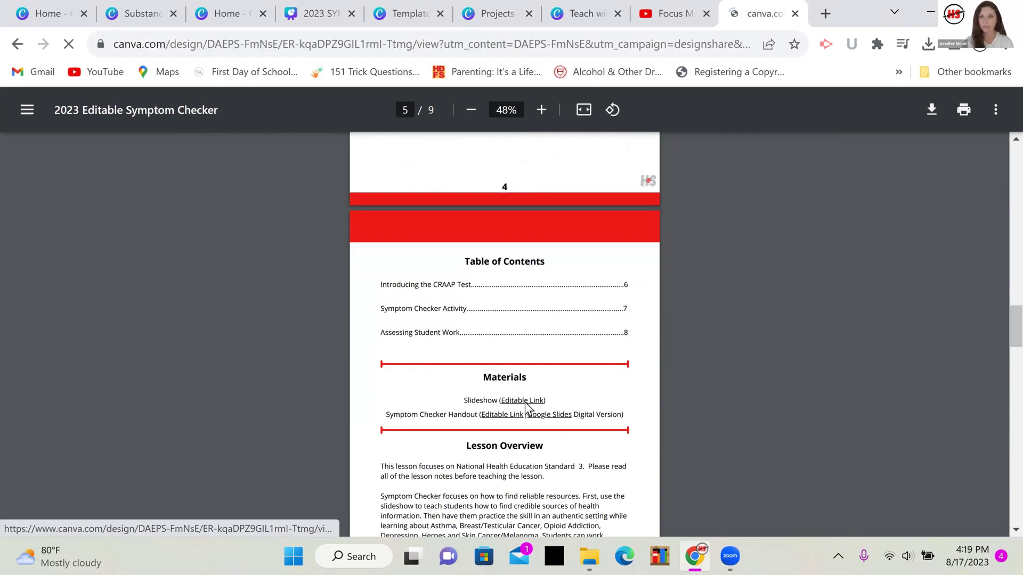
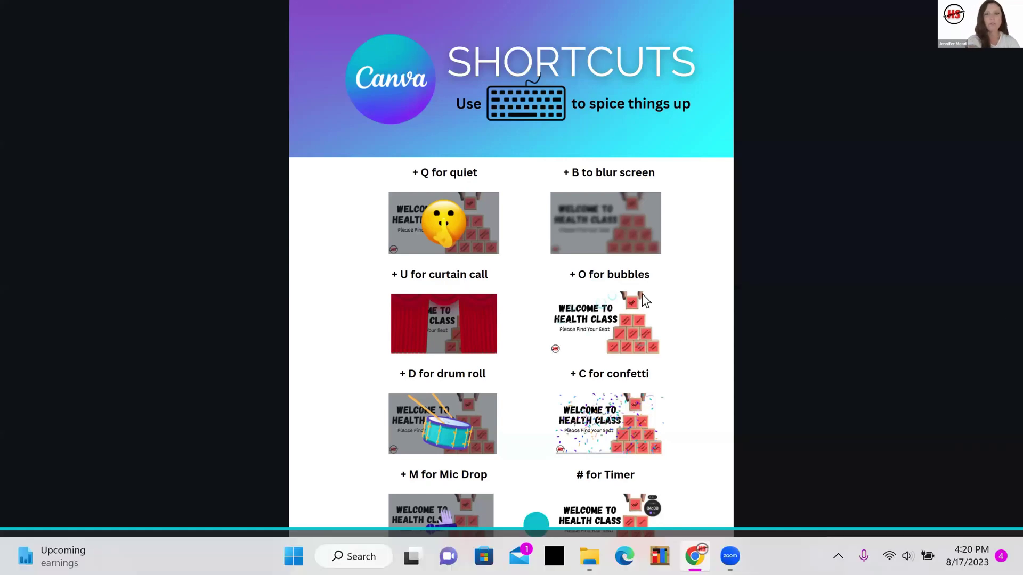
- Exit the full-screen view of the Shortcuts design and copy its view-only link
mouse_move(395, 6)
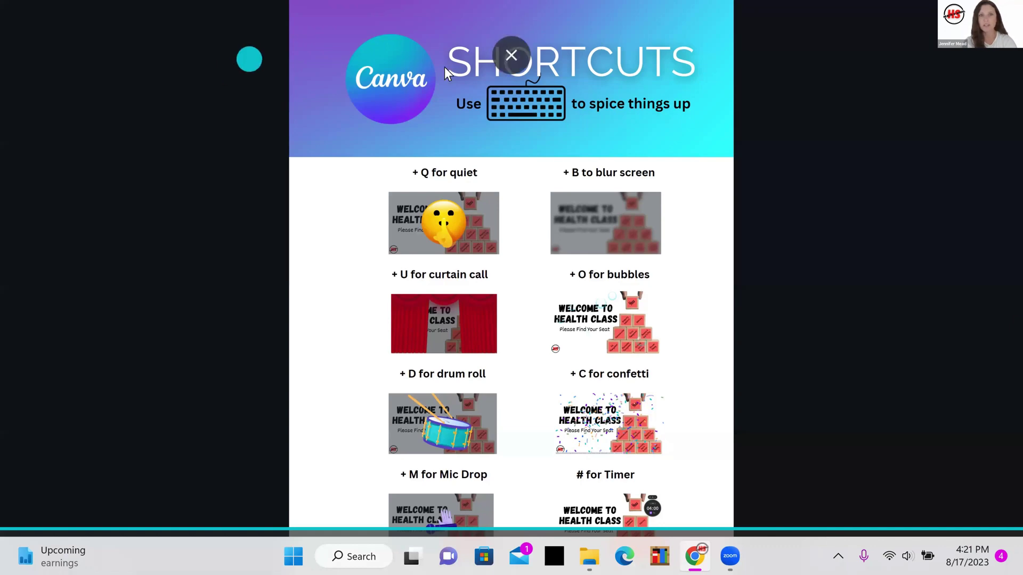
left_click(511, 58)
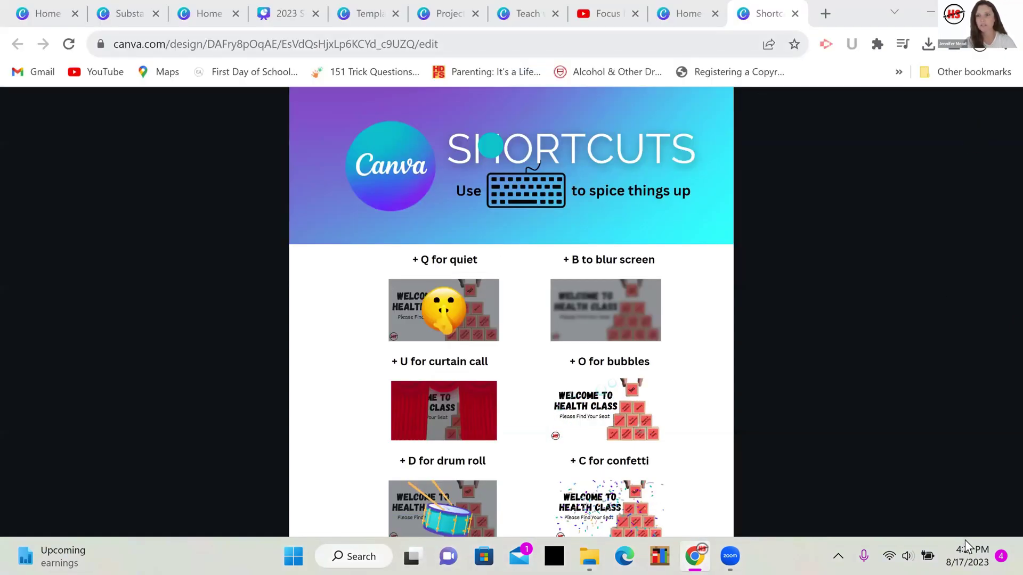
key("Escape")
left_click(952, 414)
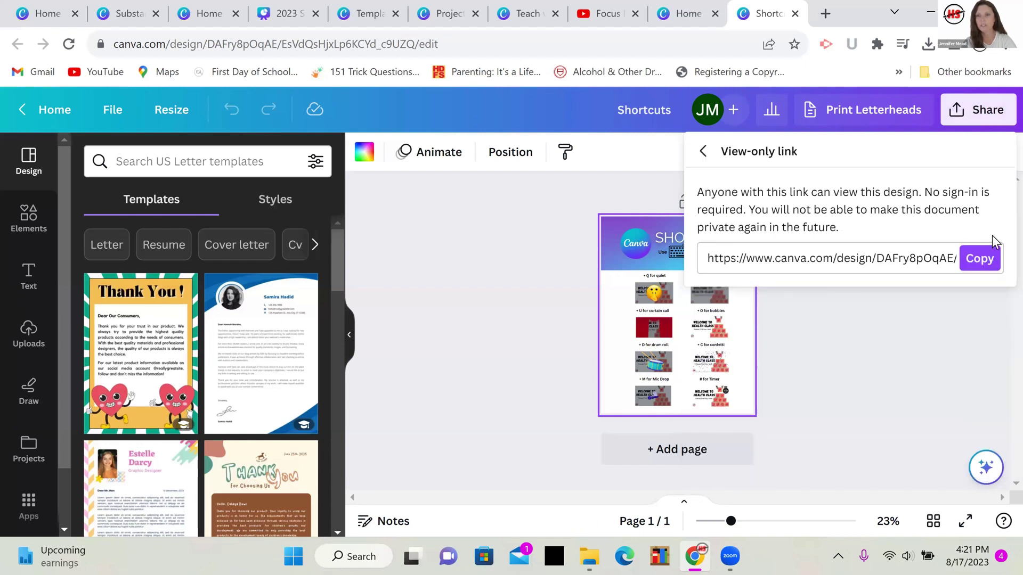
left_click(983, 265)
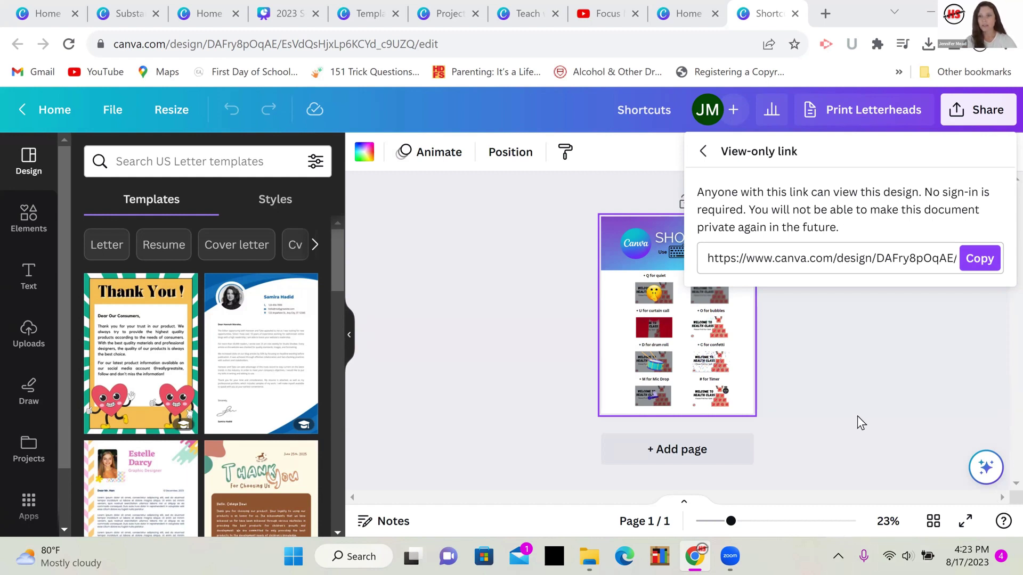
left_click(915, 372)
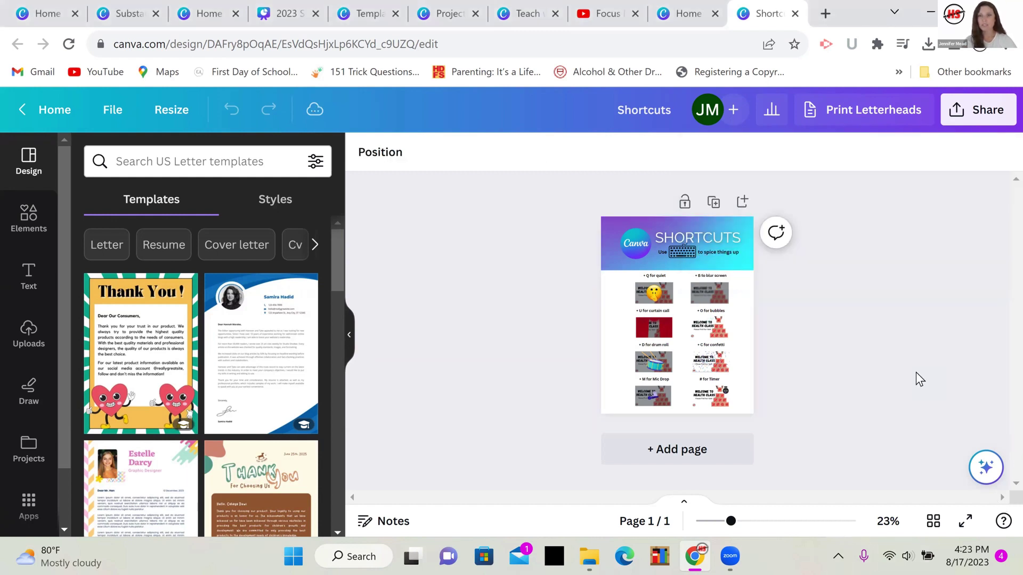
- Copy a template link for the Shortcuts design from the additional sharing options
left_click(973, 112)
scroll(997, 352, "down", 3)
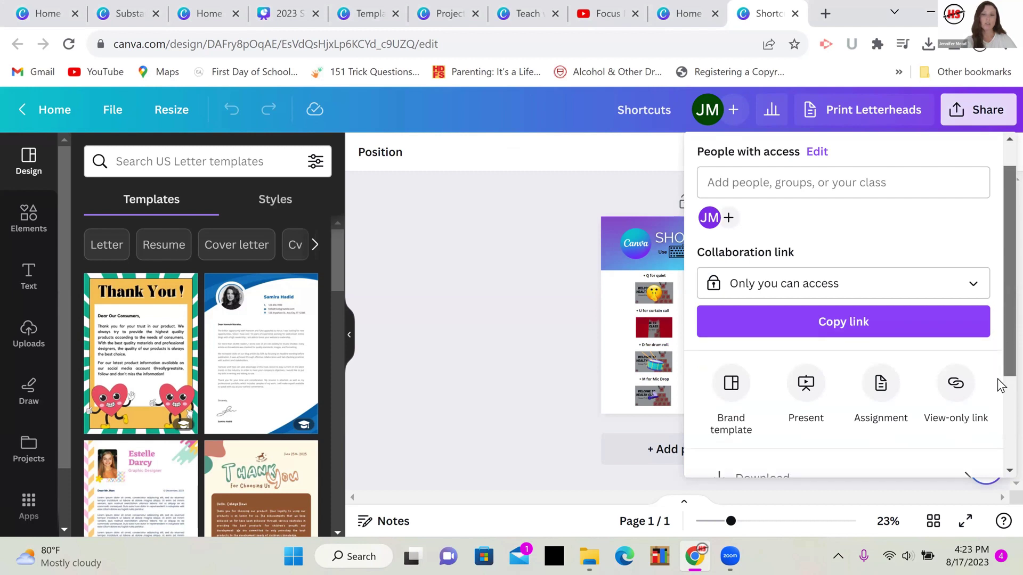
scroll(997, 421, "down", 2)
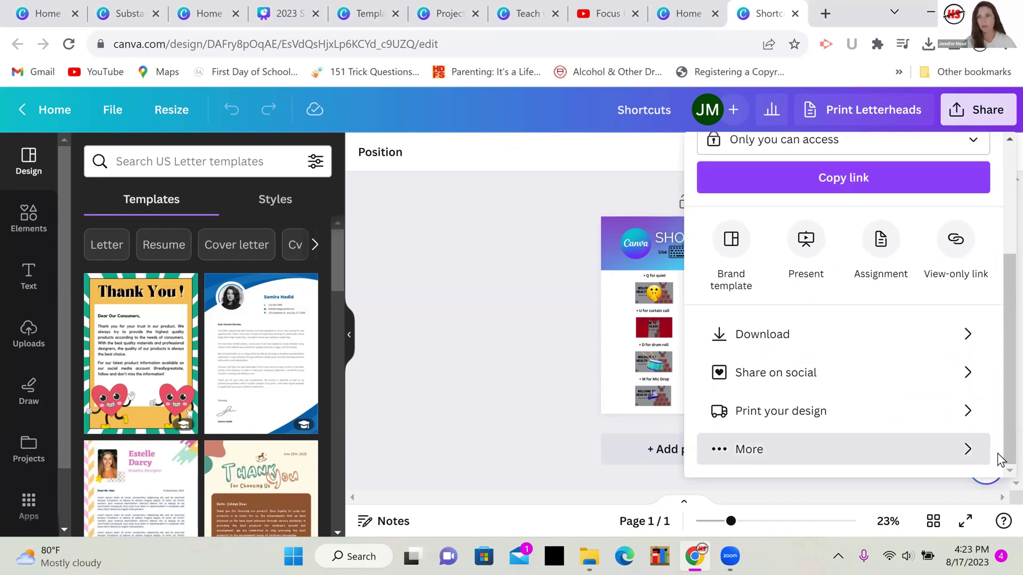
left_click(997, 453)
scroll(1000, 249, "up", 3)
left_click(735, 291)
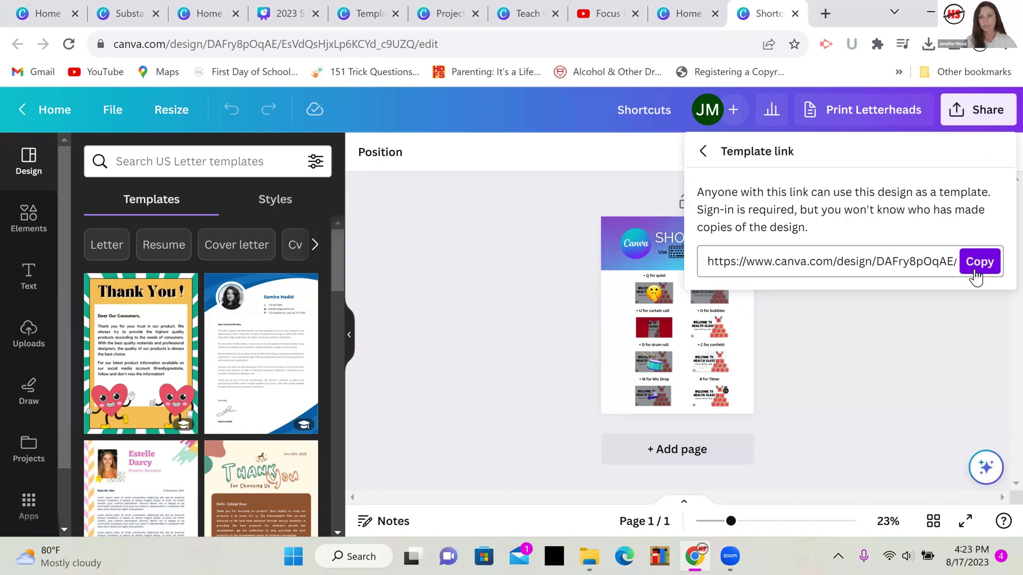
left_click(976, 276)
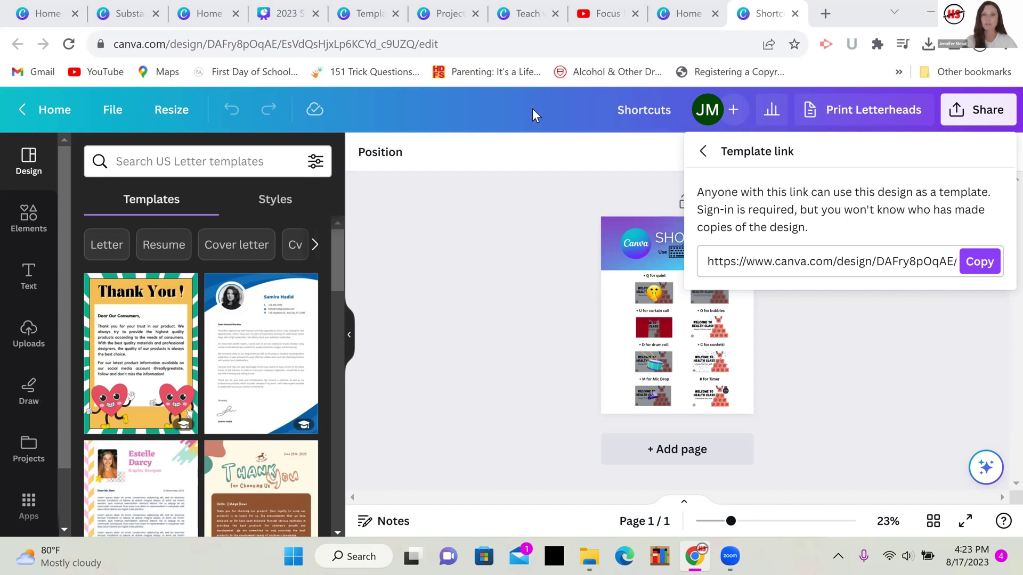
left_click(787, 345)
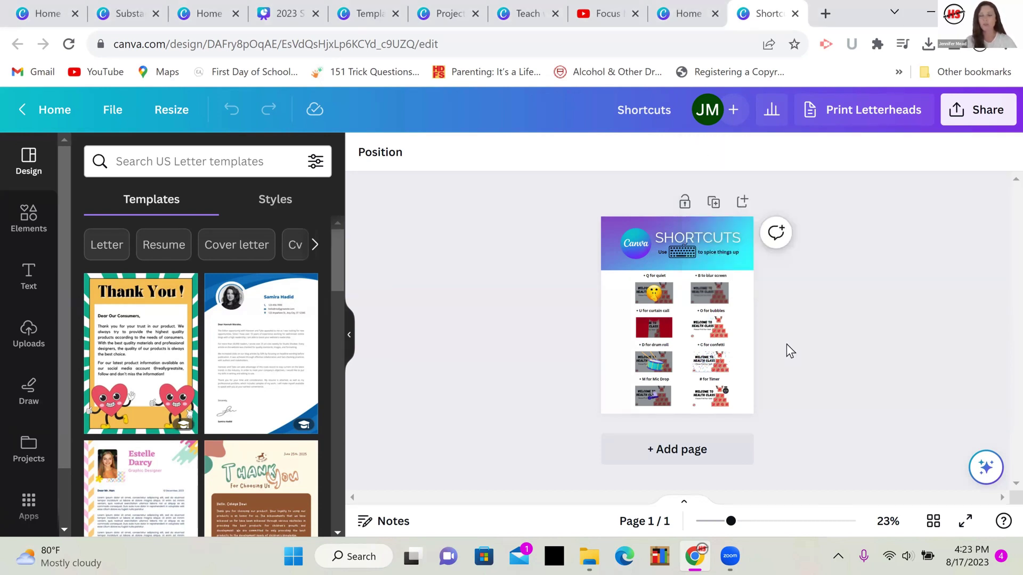
- Download the Shortcuts design as a PDF Print file
left_click(977, 118)
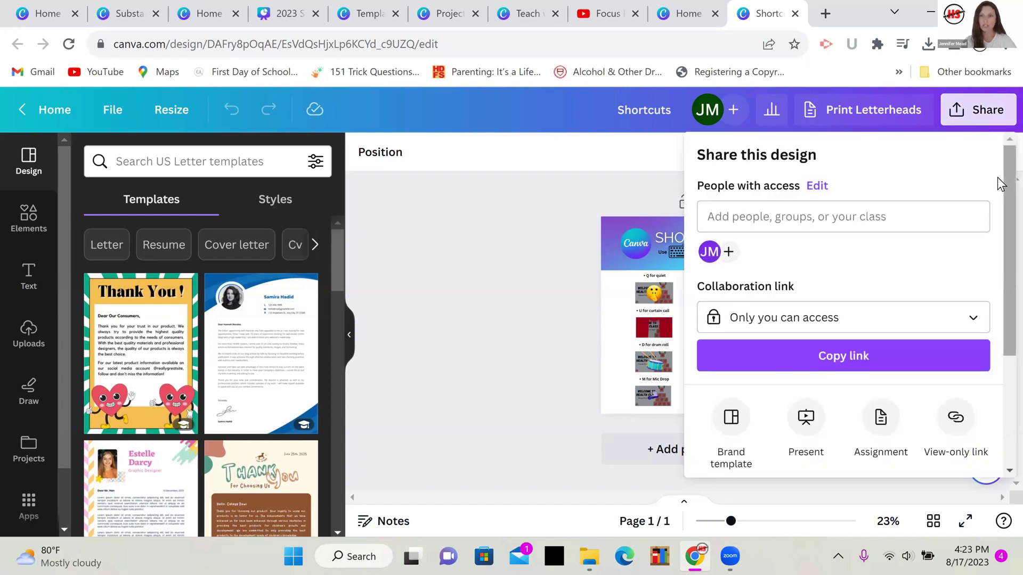
scroll(999, 224, "down", 4)
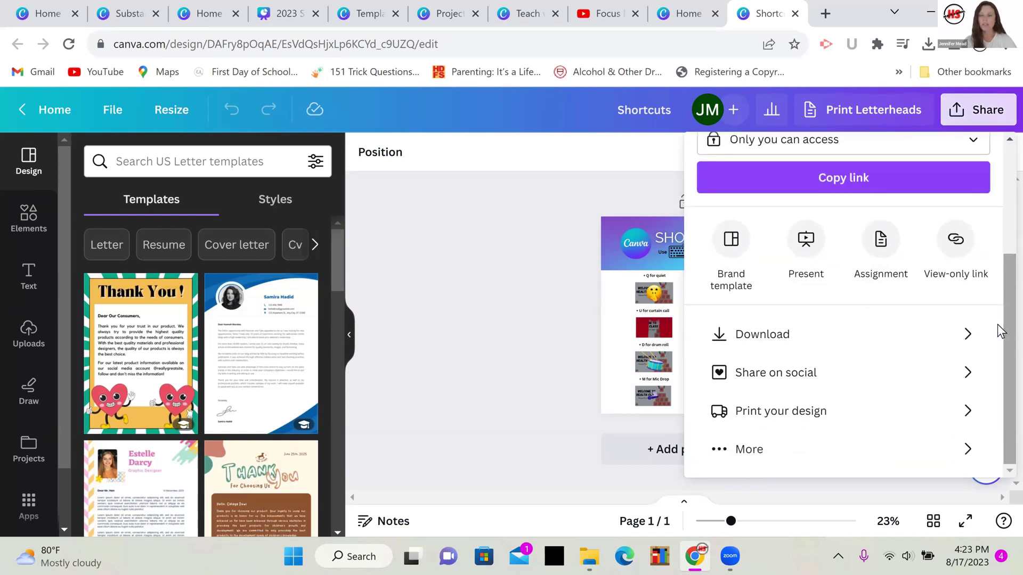
left_click(968, 338)
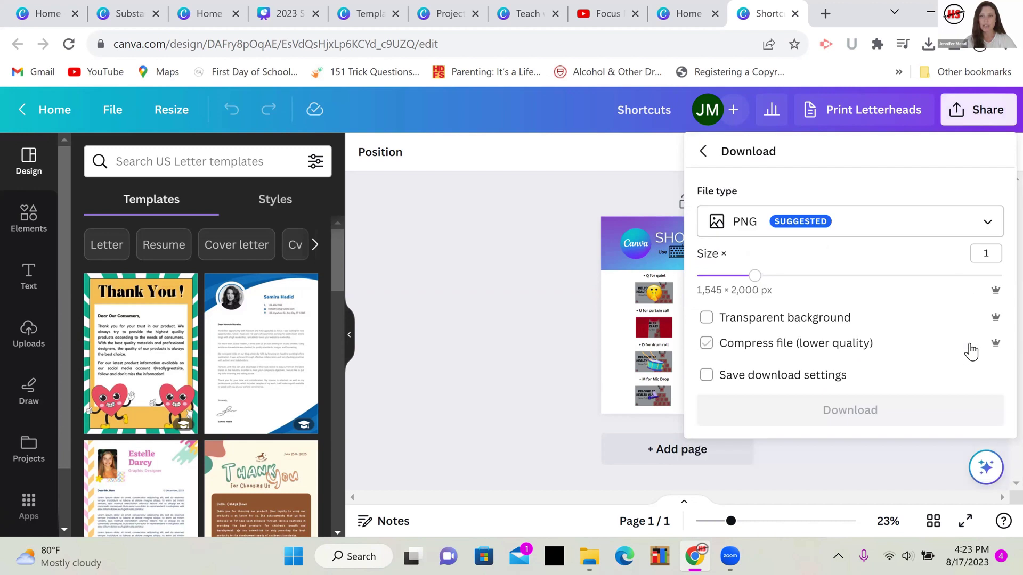
left_click(974, 230)
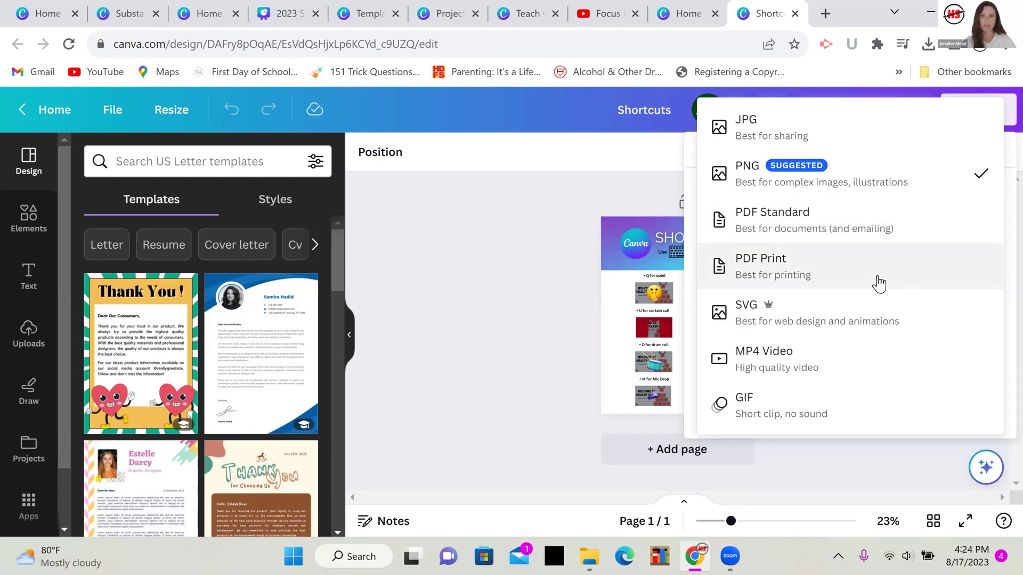
left_click(879, 284)
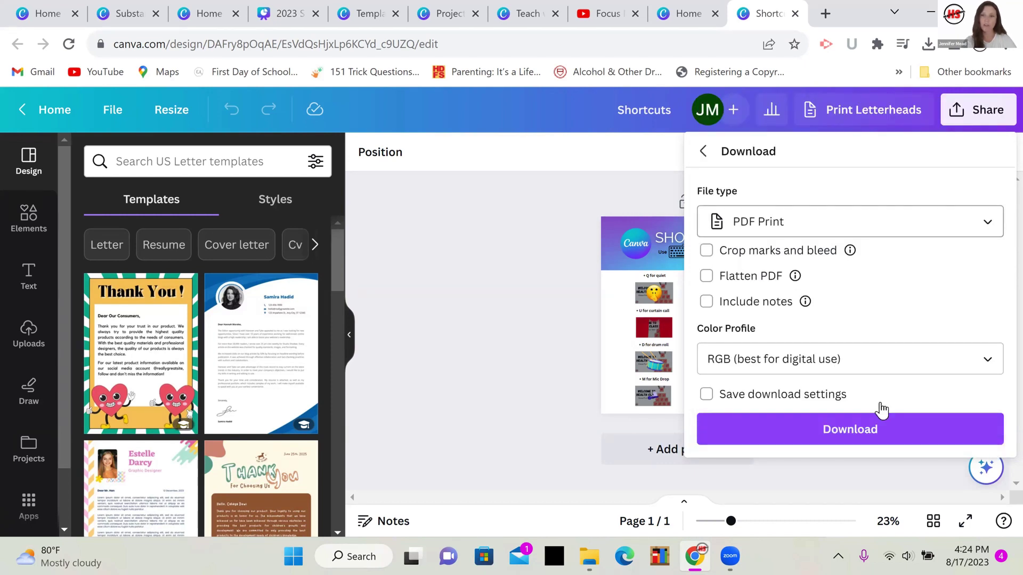
left_click(858, 438)
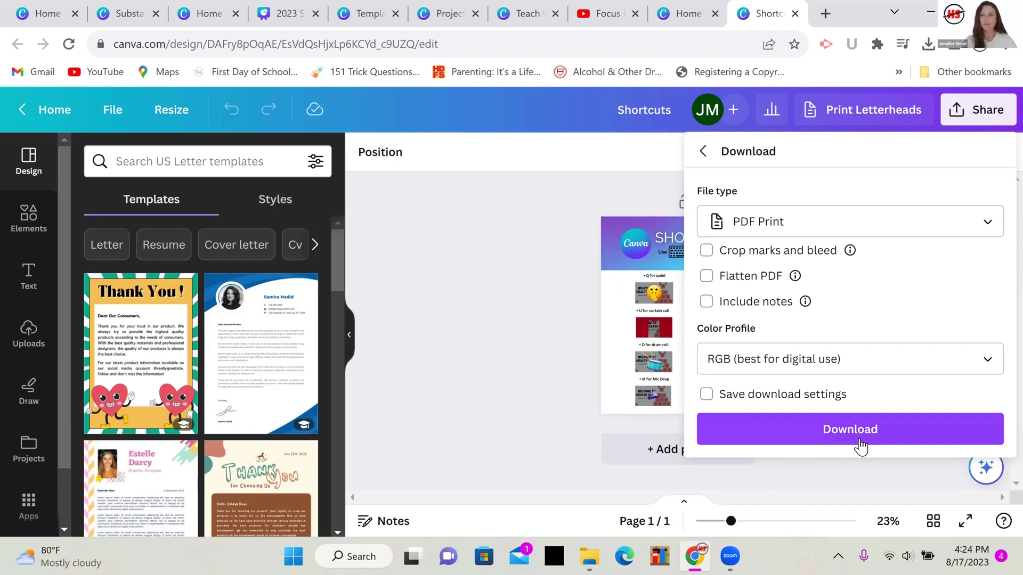